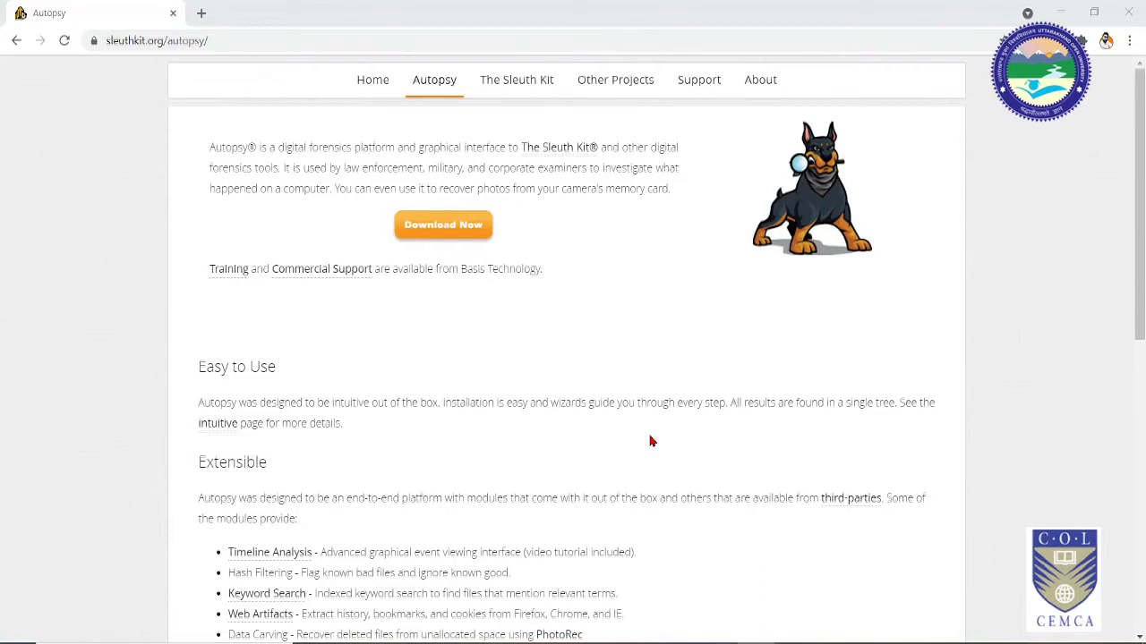
Step: Scroll the Autopsy web page down to its module list, including Timeline Analysis and Data Carving
scroll(661, 491, down, 2)
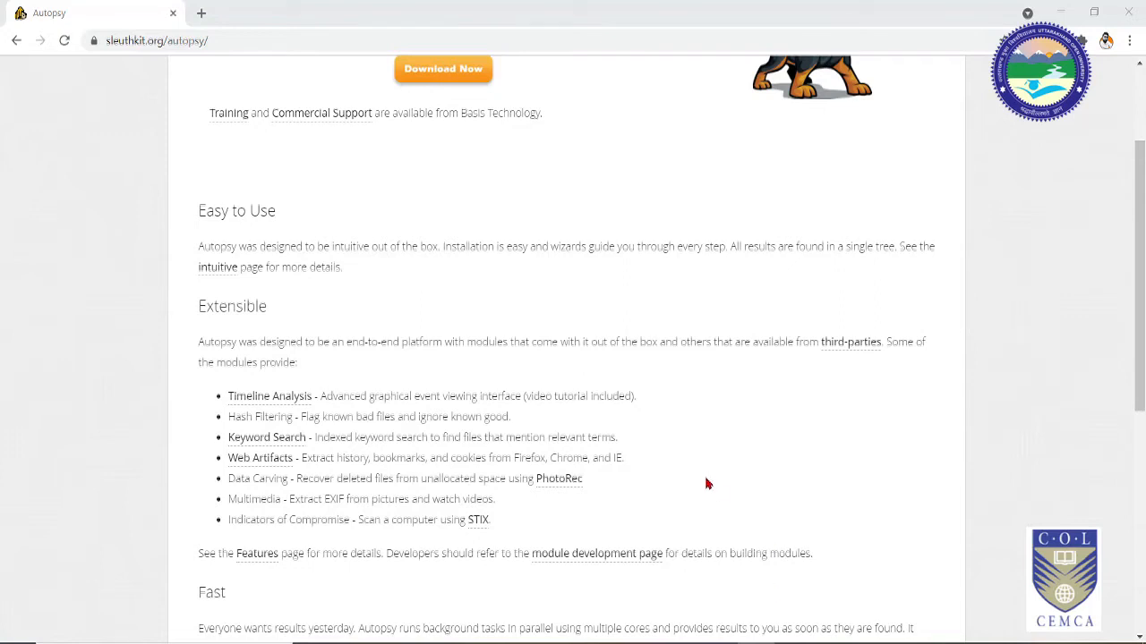
scroll(705, 478, down, 1)
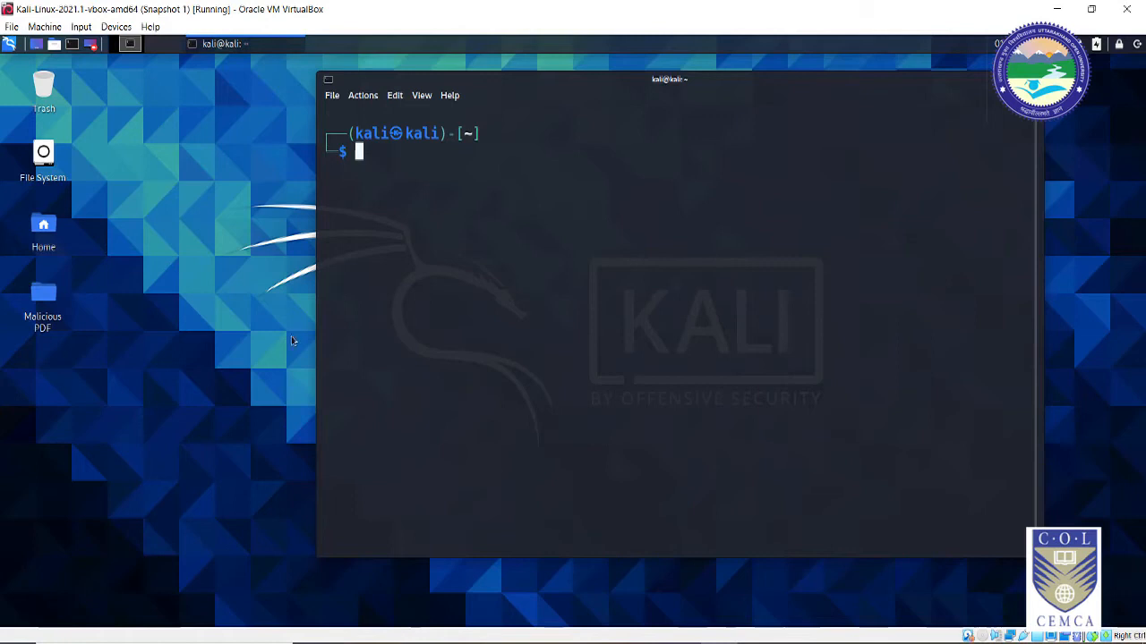
Step: Launch autopsy from the desktop Applications > 11 - Forensics menu
right_click(193, 151)
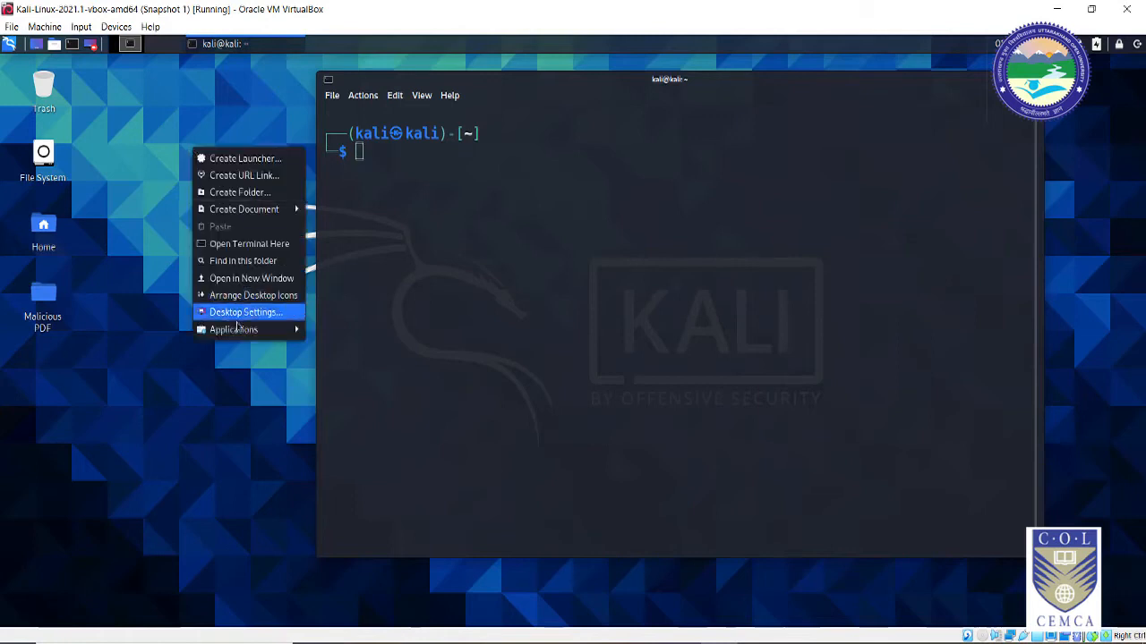
mouse_move(235, 337)
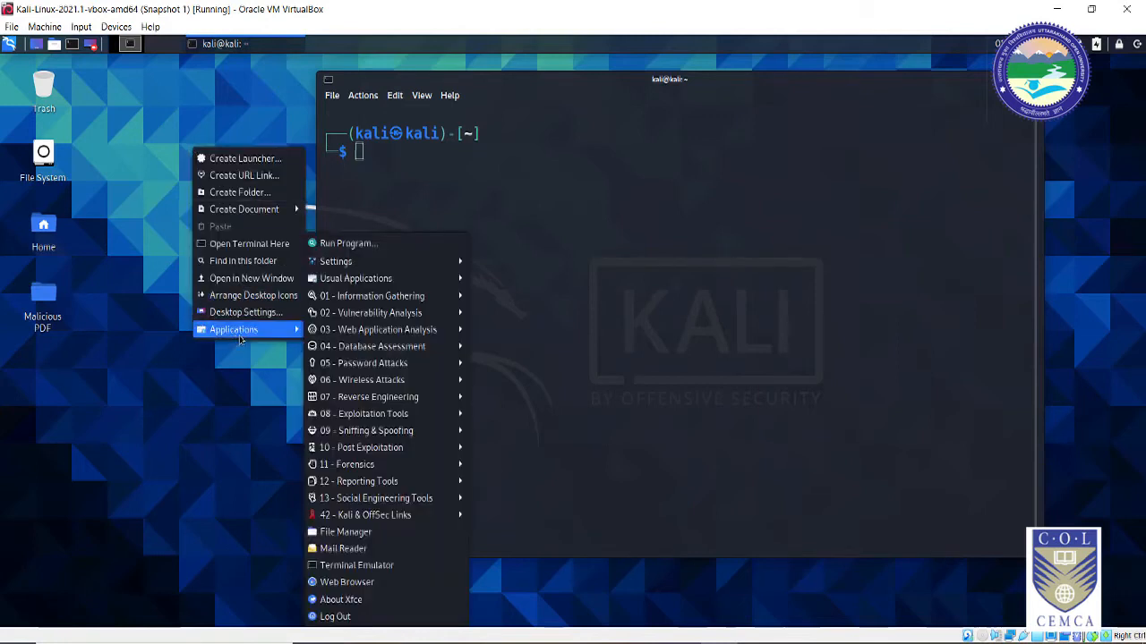
mouse_move(366, 471)
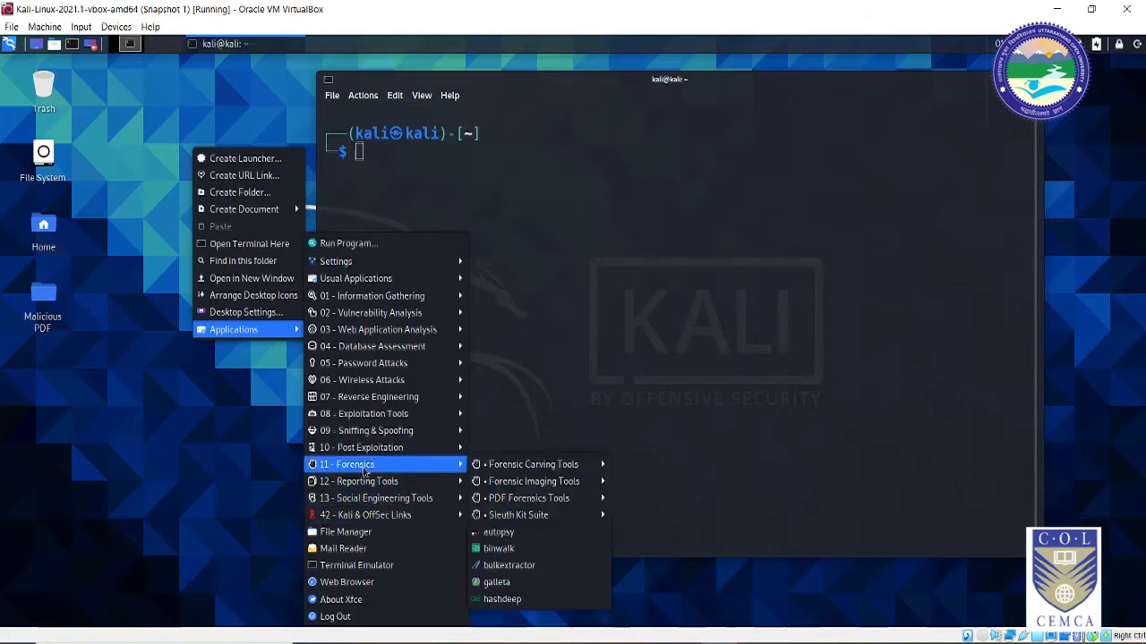
click(499, 546)
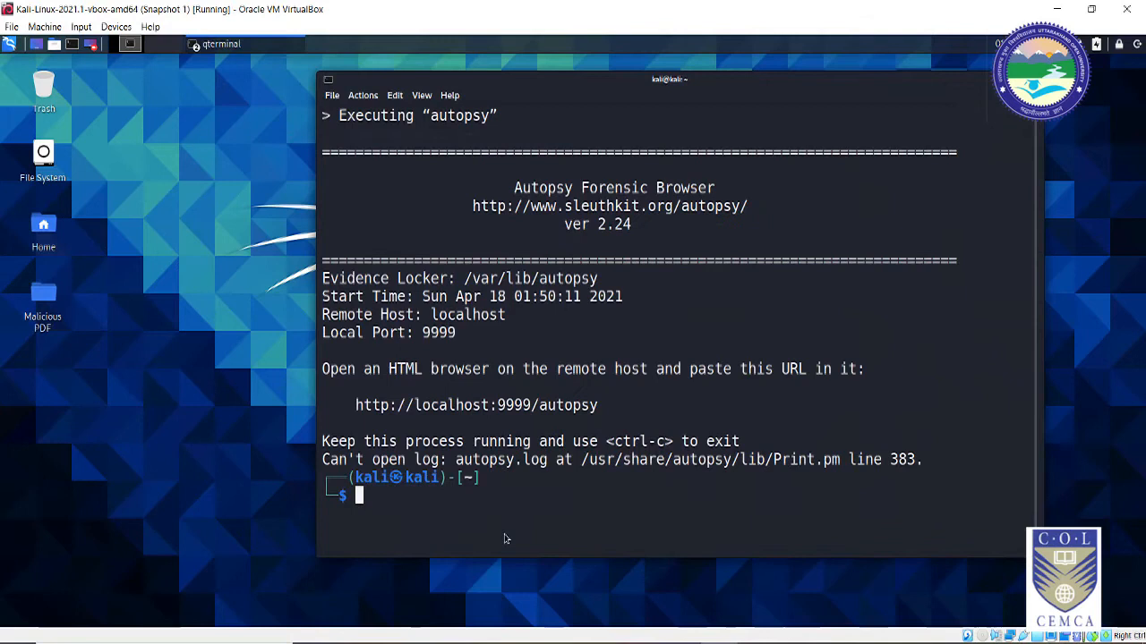
Step: Try the localhost:9999 Autopsy address, then close the browser after the connection error
ctrl+click(515, 404)
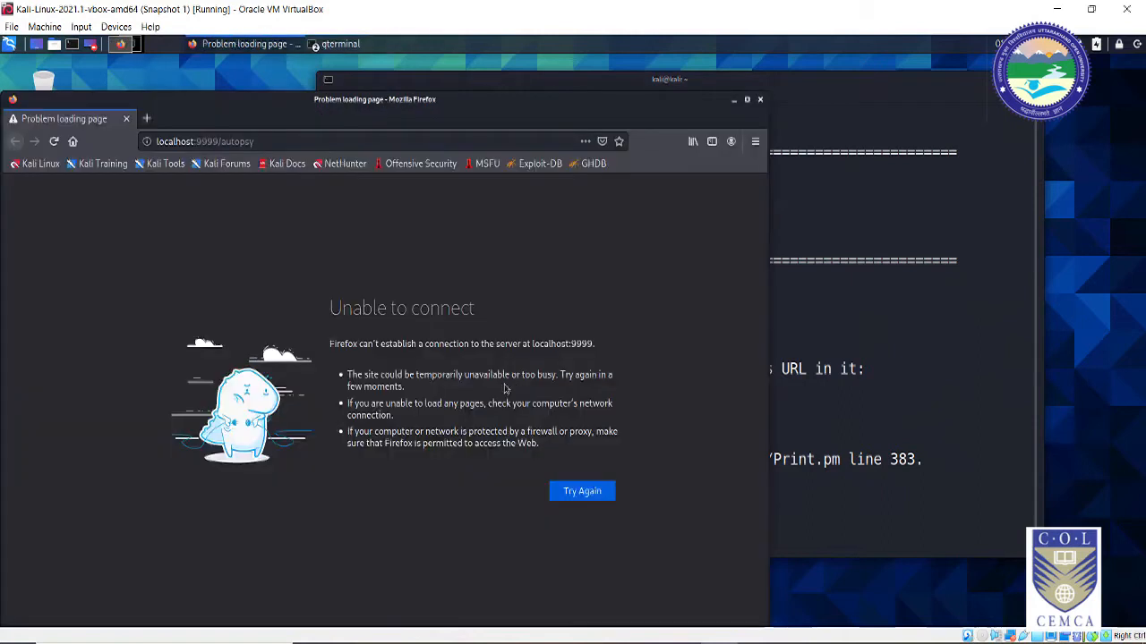
drag(256, 116, 393, 102)
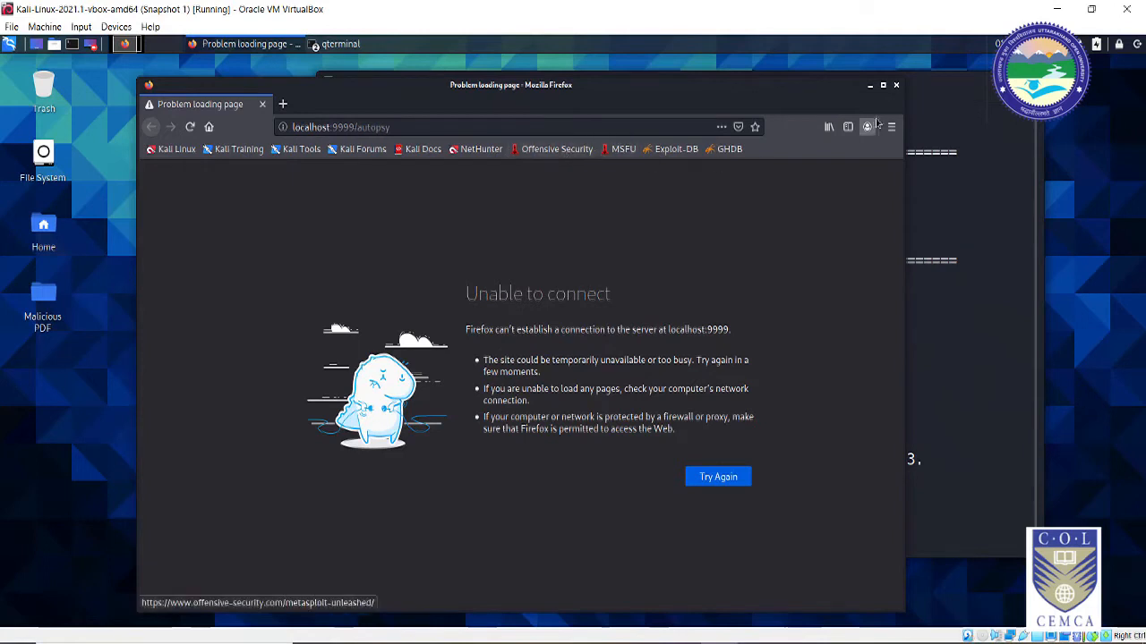
click(896, 86)
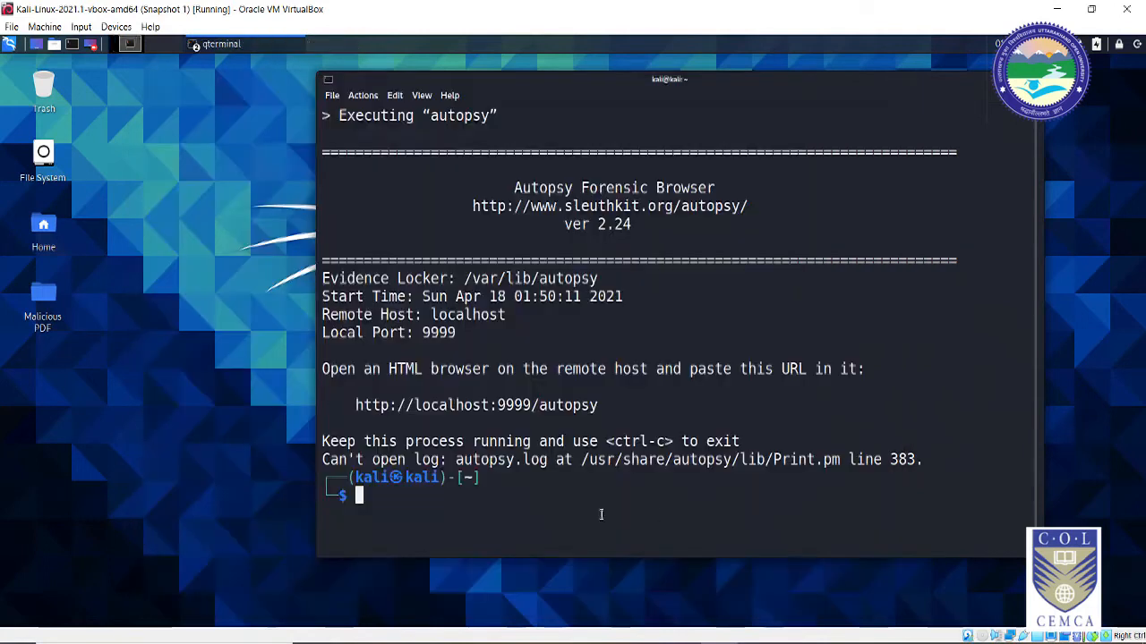
Step: Run 'sudo autopsy' in the terminal and authenticate with the account password
text(sudo )
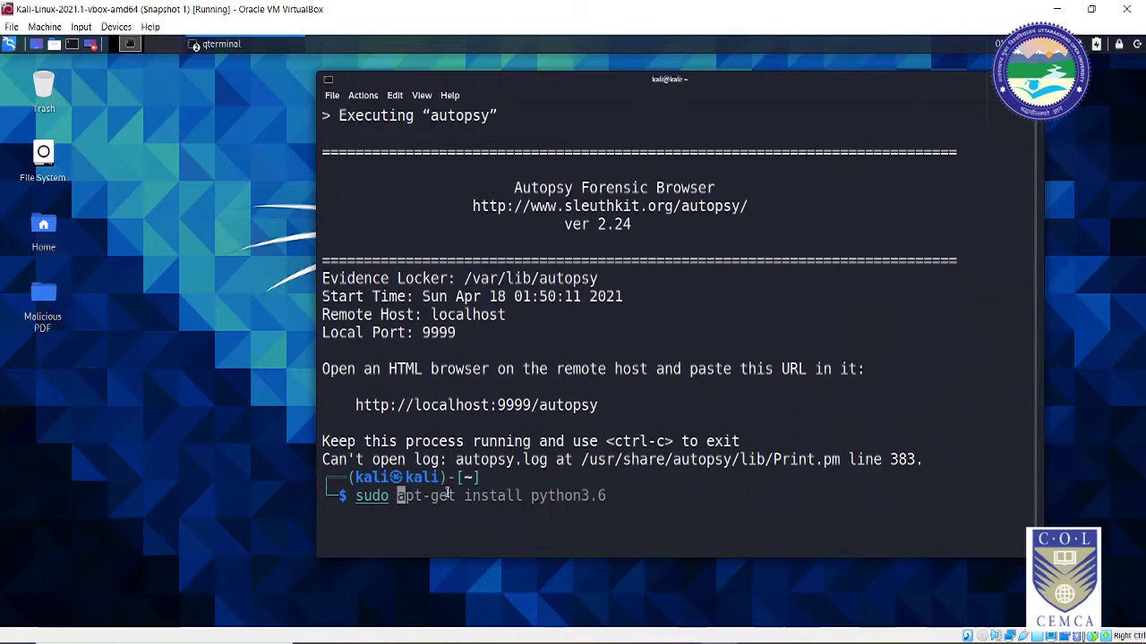
text(autopsy)
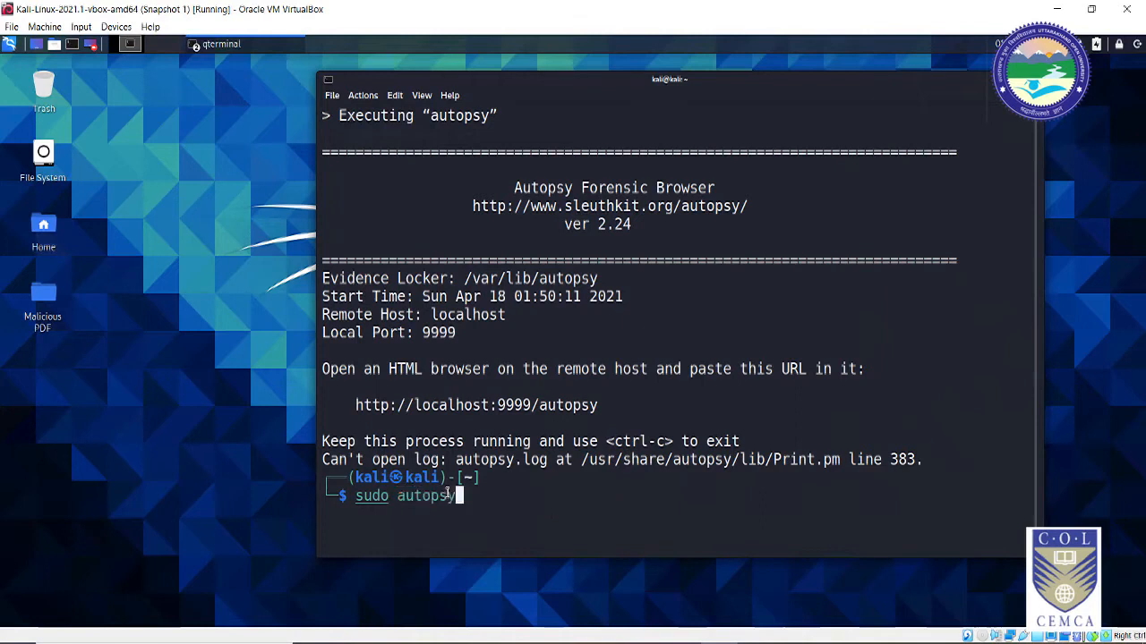
key(Return)
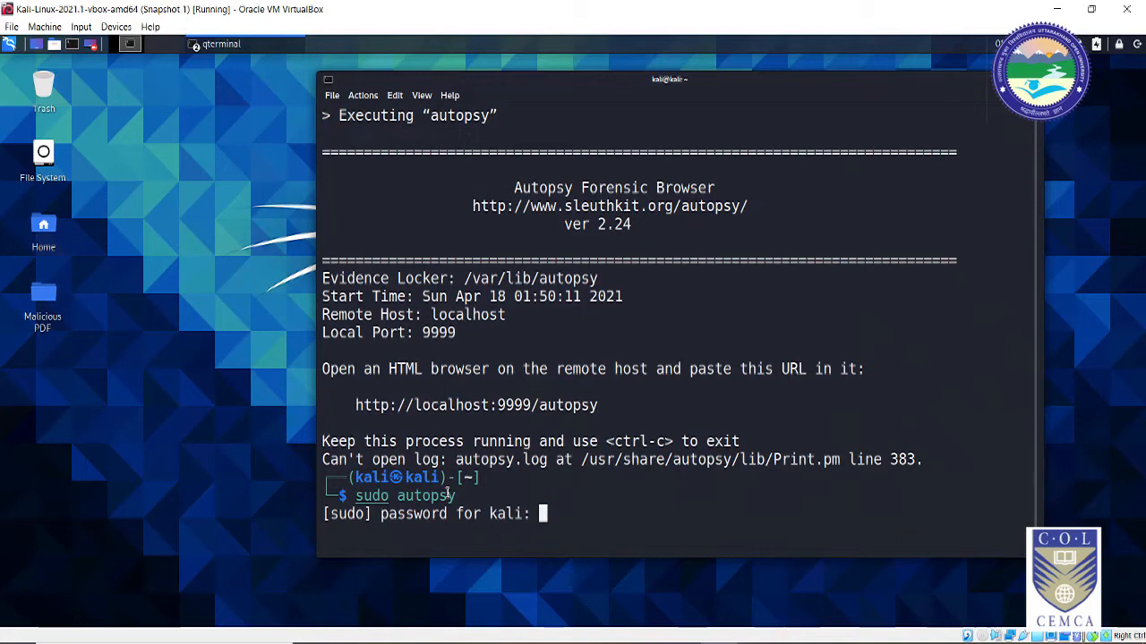
key(Return)
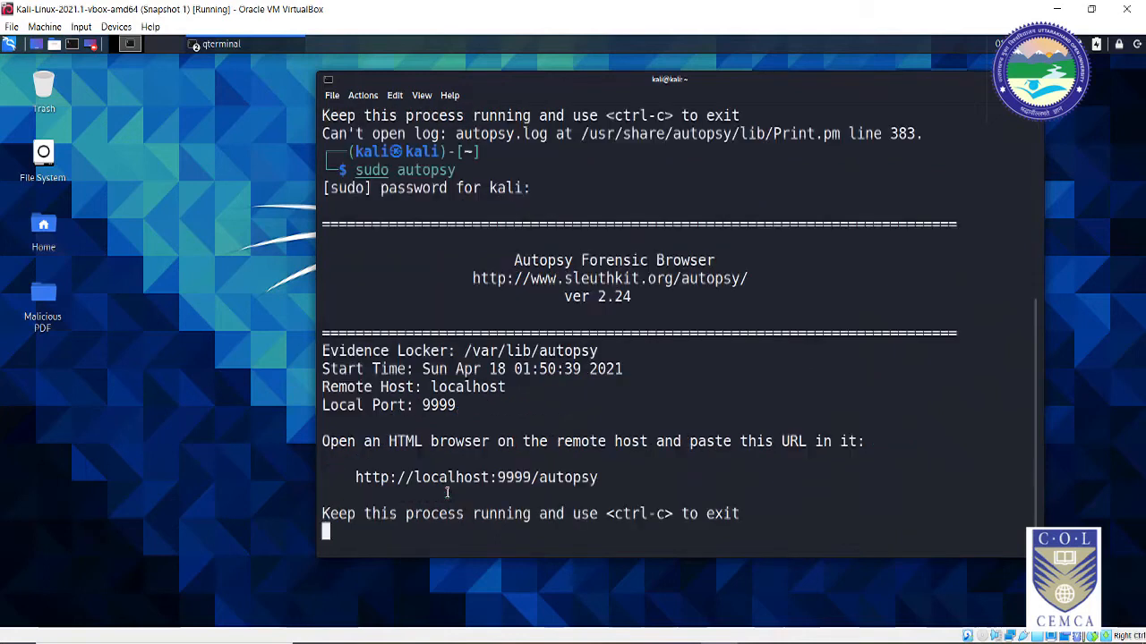
ctrl+click(549, 477)
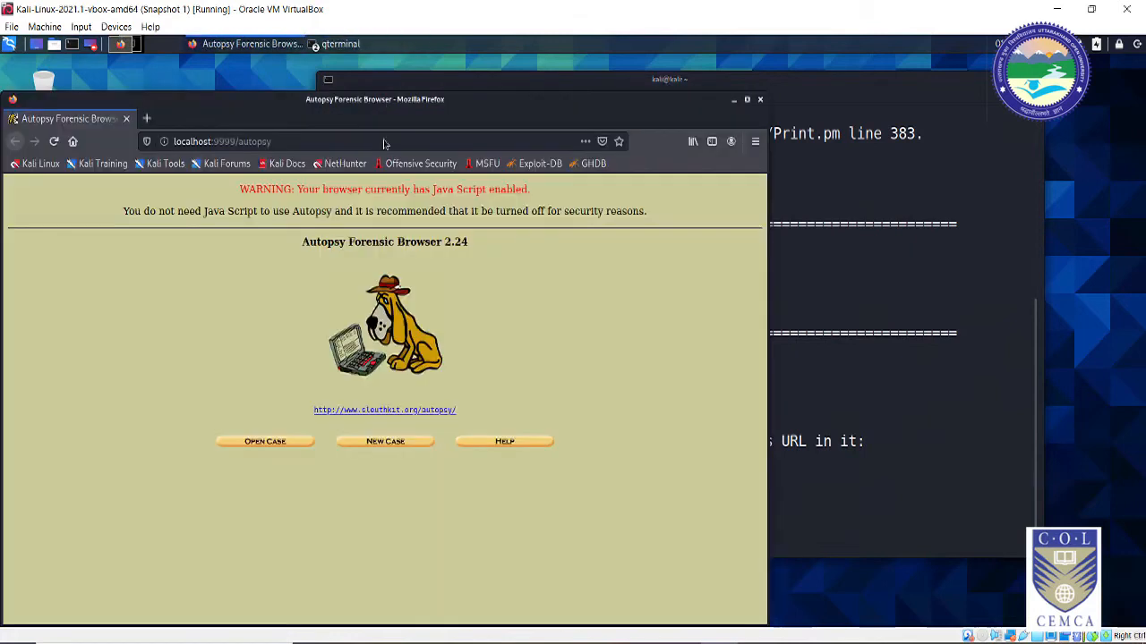
drag(392, 105, 562, 87)
click(913, 80)
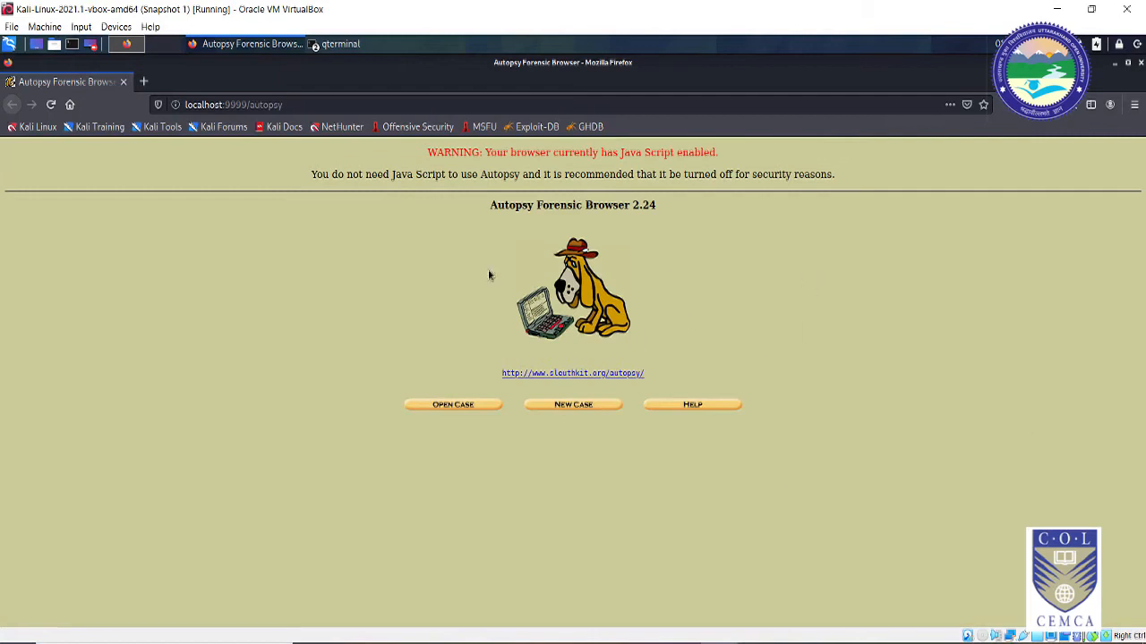
Step: Zoom the Autopsy page to 110%, view Help, then open the New Case form
key(ctrl+plus)
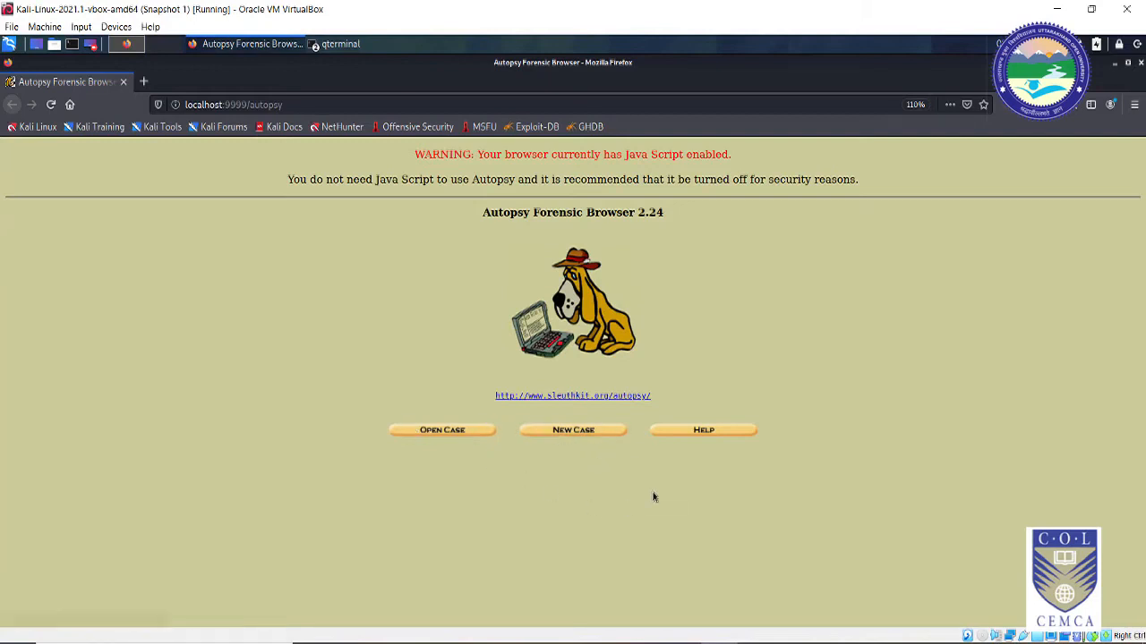
click(700, 432)
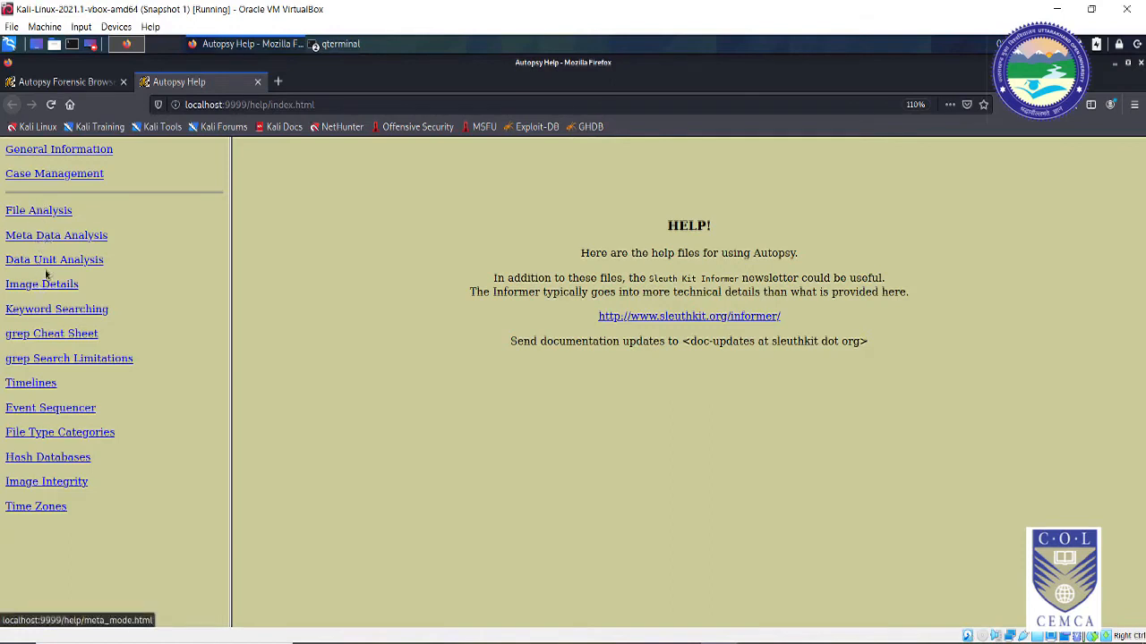
click(70, 83)
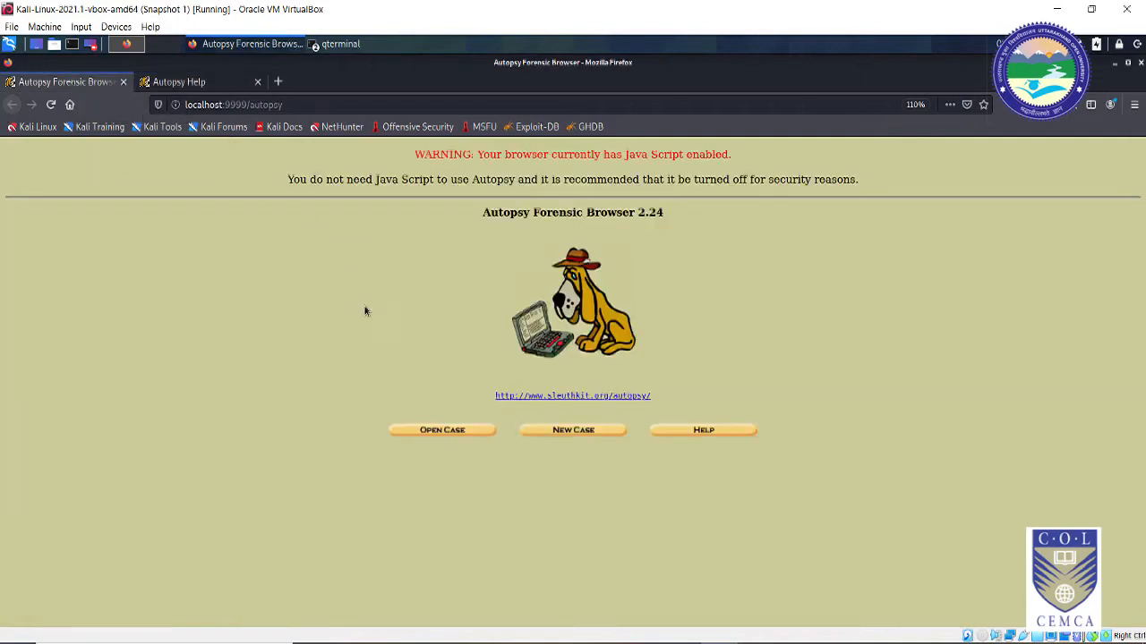
click(573, 431)
click(418, 252)
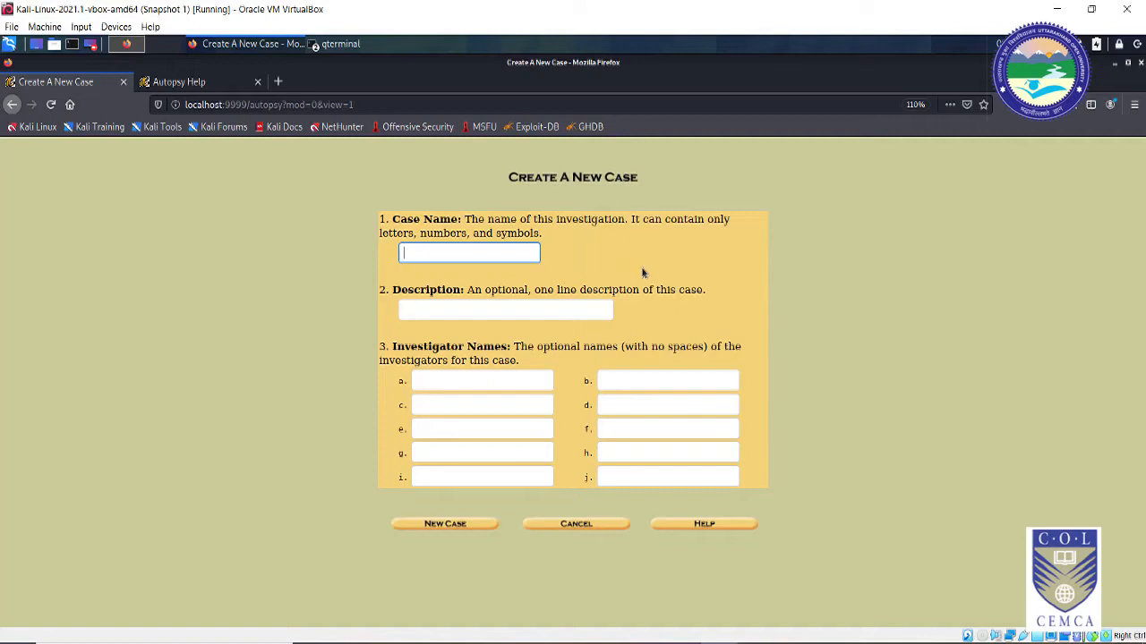
Step: Create case1, described 'analysis of 16 GB pen drive', with the investigator's name entered
text(case1)
click(457, 309)
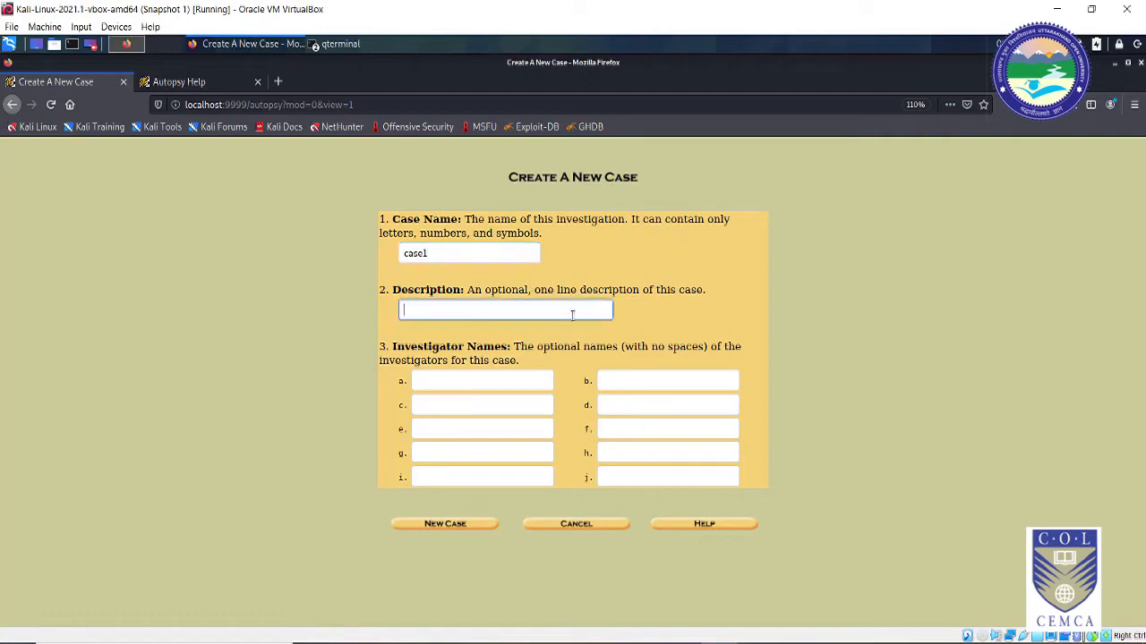
text(analysis of pen drive)
key(Left)
key(Left)
key(Left)
key(Left)
key(Left)
key(Left)
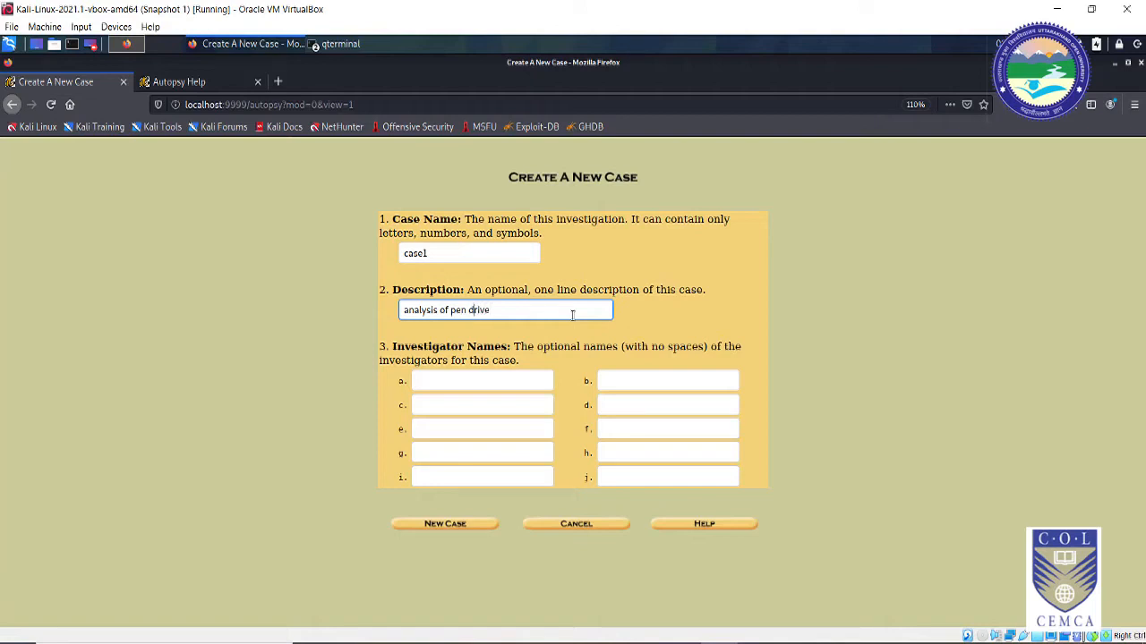
text(16 GB)
click(512, 384)
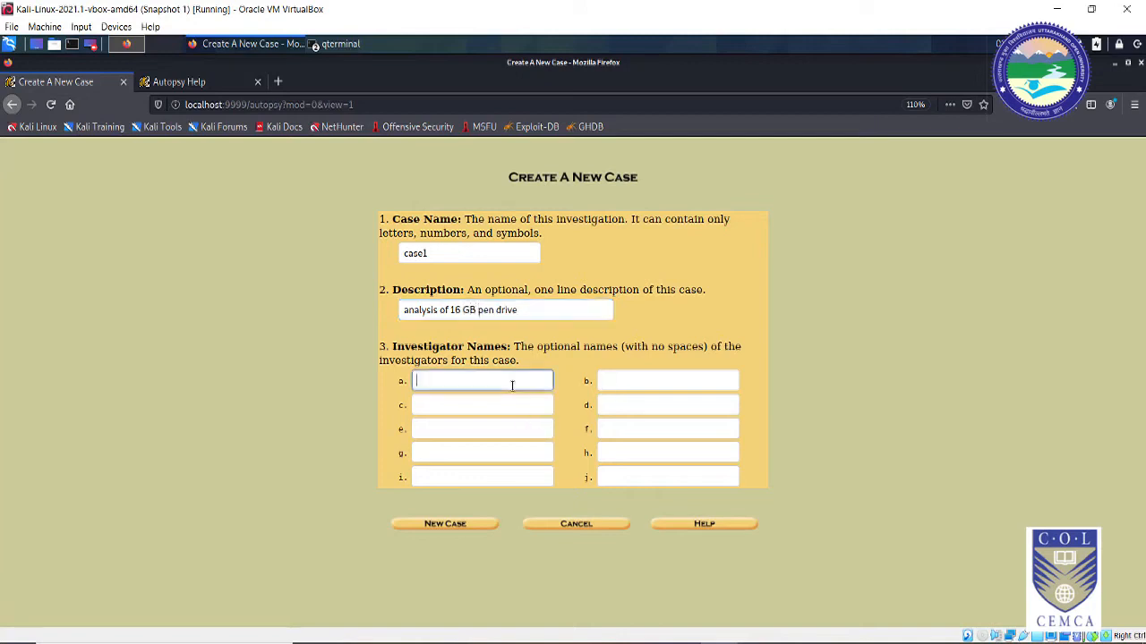
text(Sridhar Iyer)
click(460, 528)
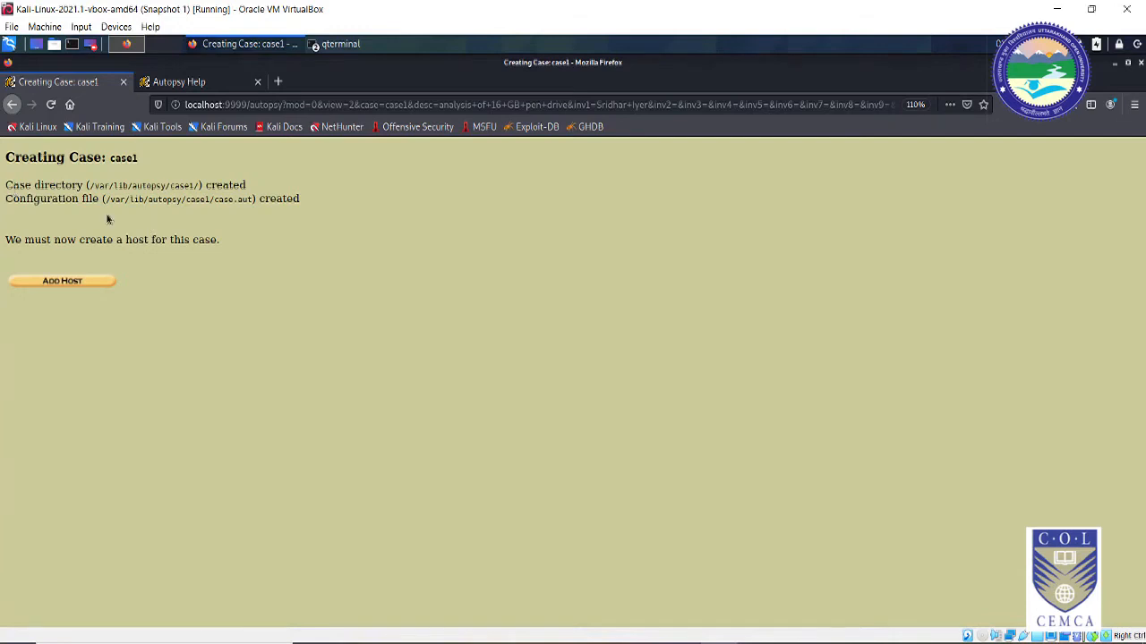
Step: Start a new host with the investigator's laptop host name, then switch to the help pages
click(62, 280)
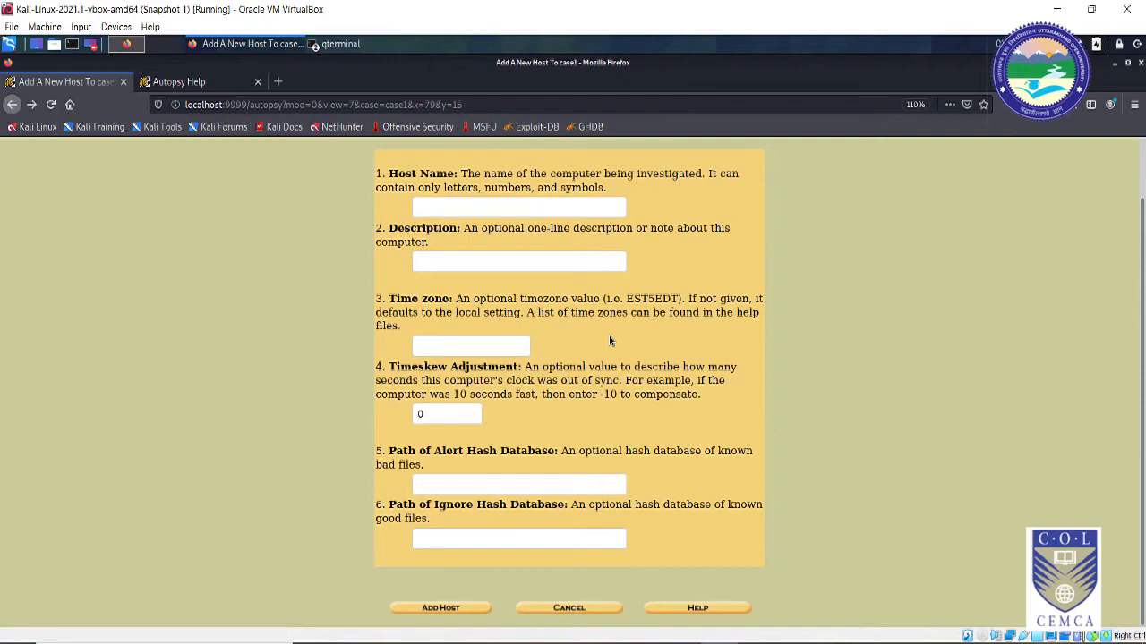
click(508, 205)
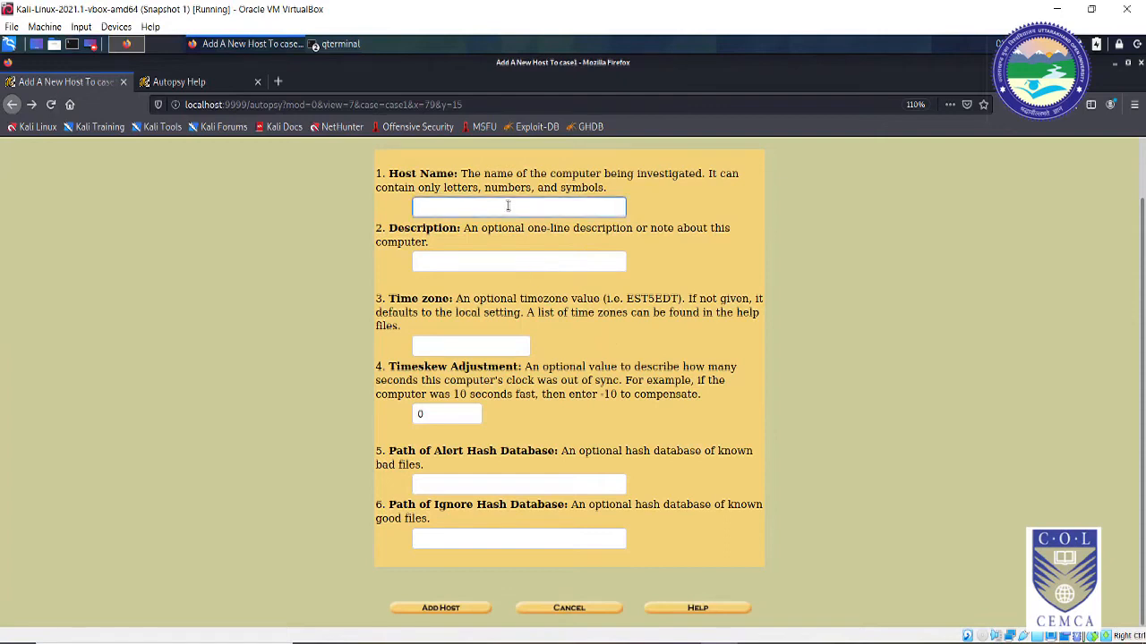
text(Sridhar)
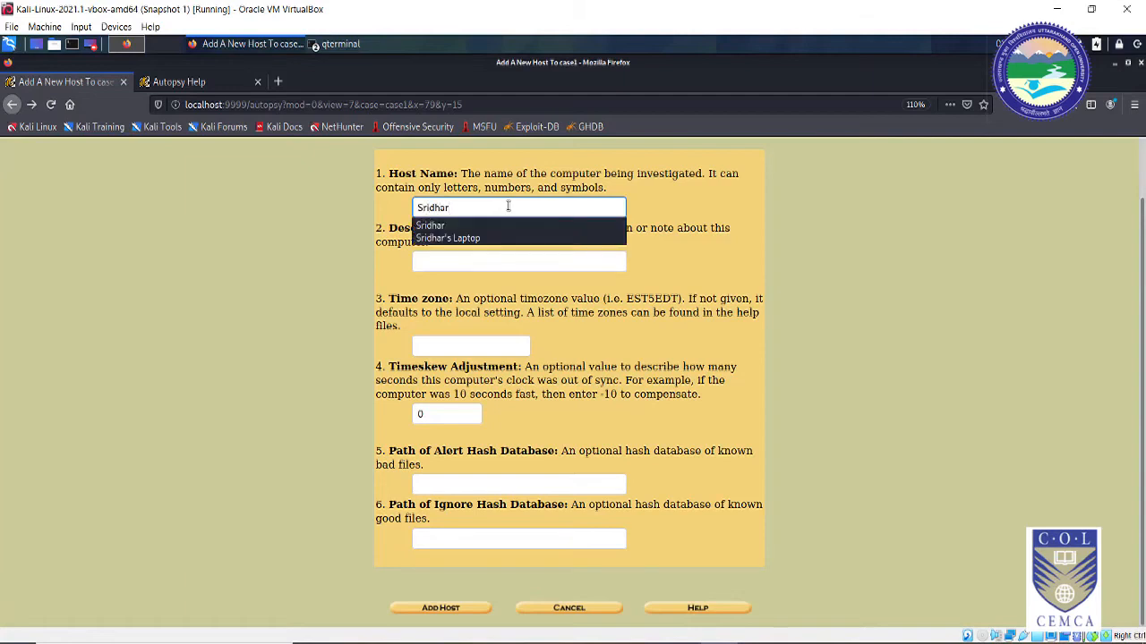
text(s_Laptop)
click(527, 260)
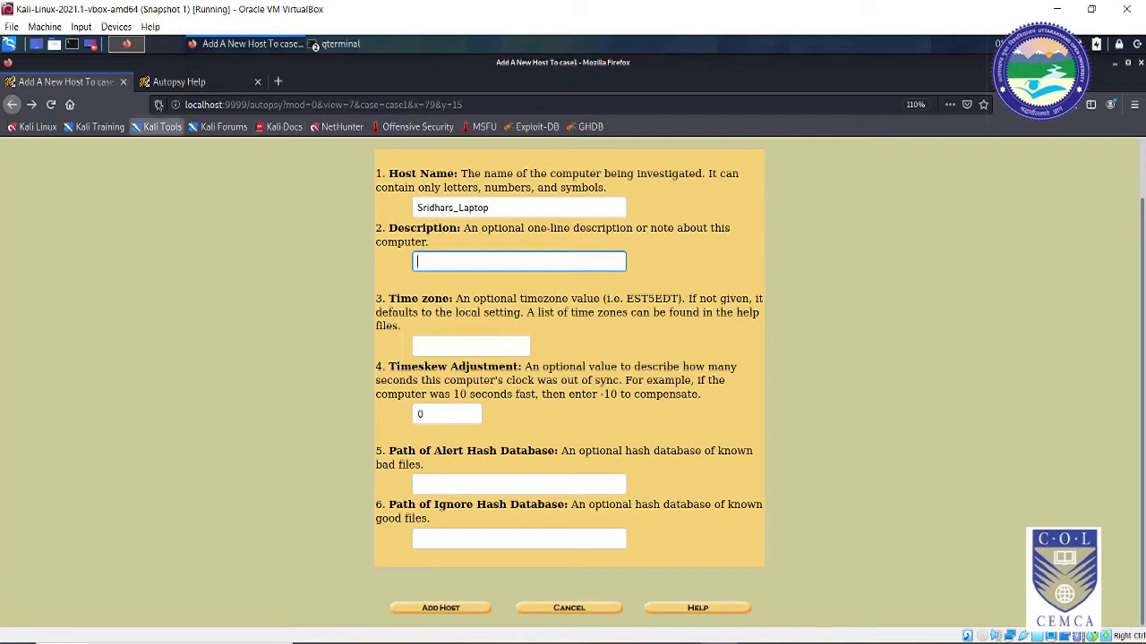
click(179, 82)
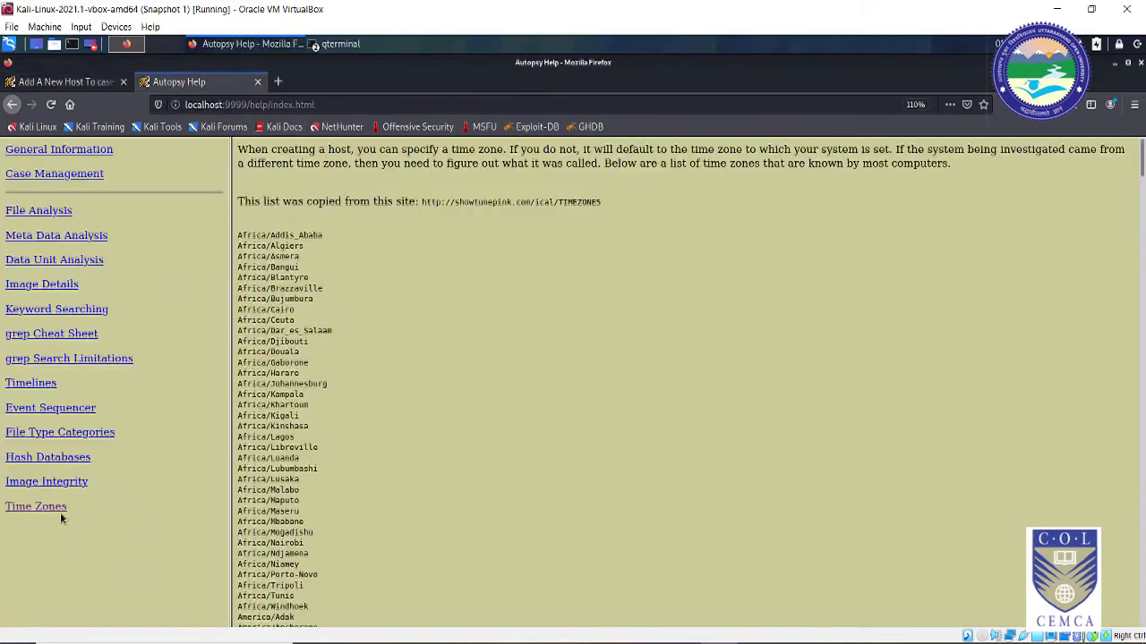
Step: Find and copy the Asia/Calcutta entry from Help's Time Zones list
click(51, 507)
scroll(284, 522, down, 2)
scroll(289, 517, down, 3)
scroll(249, 442, down, 1)
scroll(250, 444, up, 7)
scroll(250, 444, down, 13)
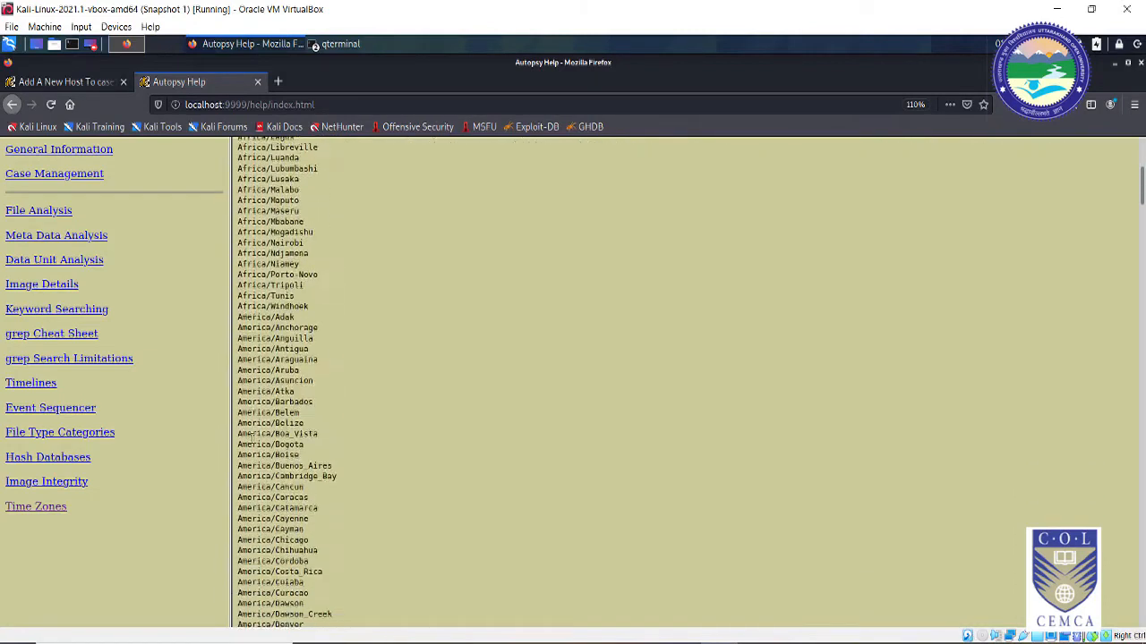
scroll(252, 439, down, 12)
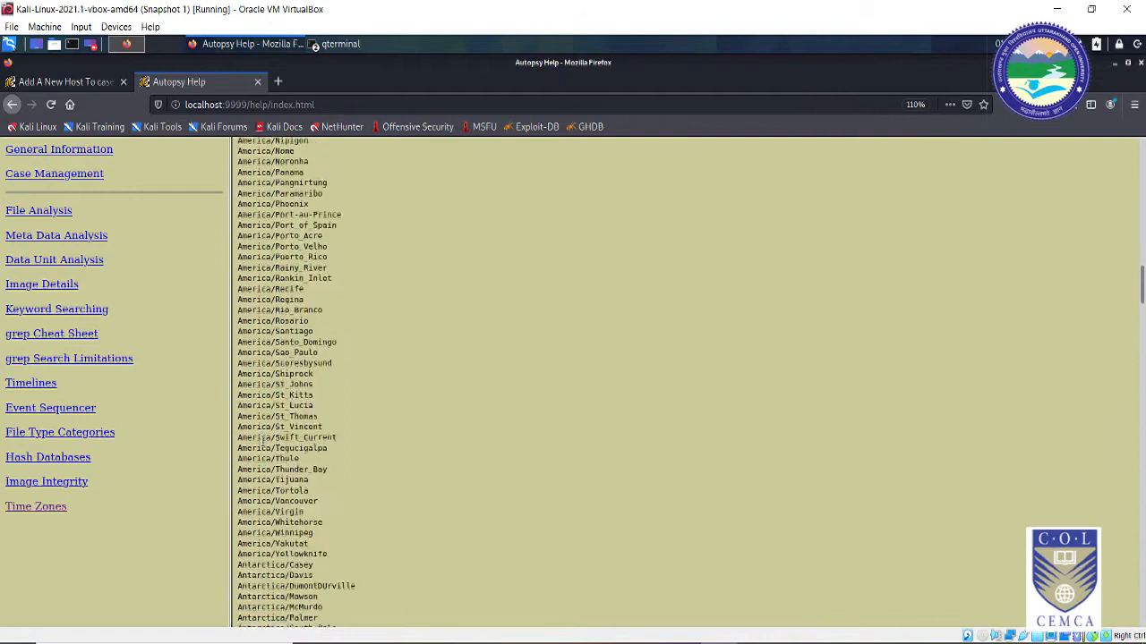
scroll(262, 436, down, 4)
click(269, 376)
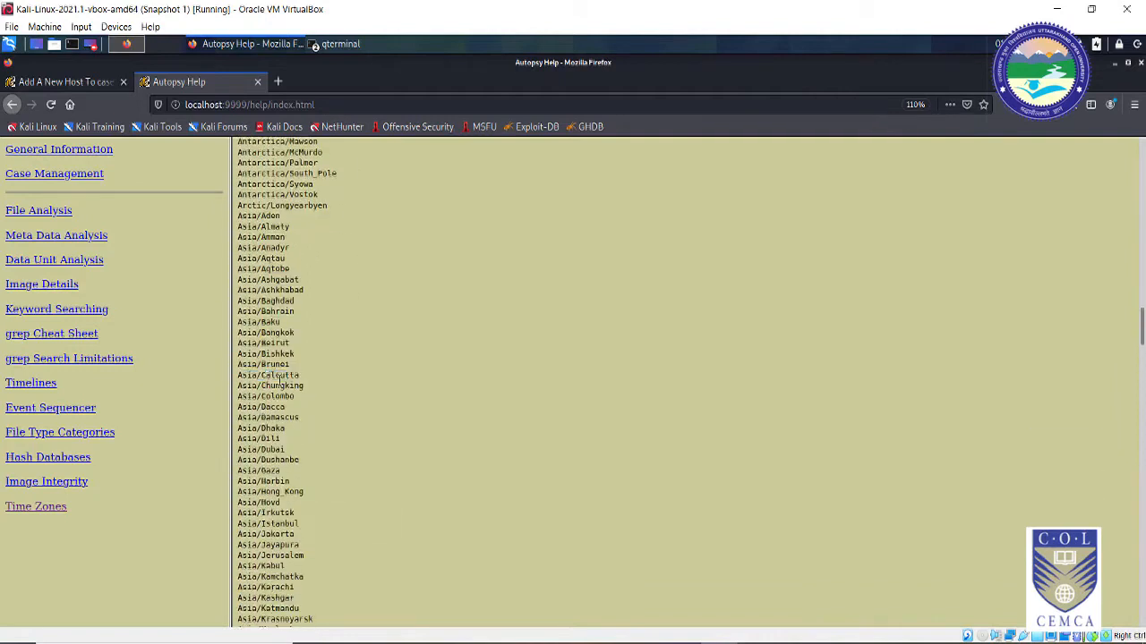
drag(303, 383, 236, 378)
key(super+c)
right_click(249, 383)
click(251, 386)
Step: Paste Asia/Calcutta into the new host's Time zone field
click(60, 82)
click(426, 344)
right_click(426, 344)
click(475, 404)
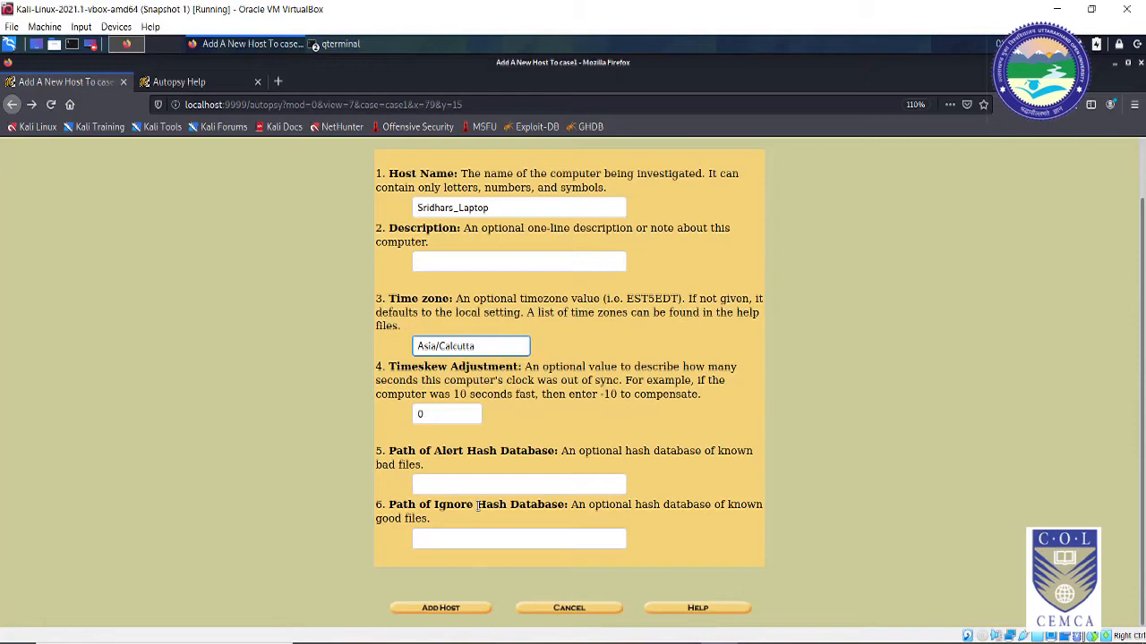
Step: Add the laptop host, open the Add Image File form, then open the Home folder
click(464, 612)
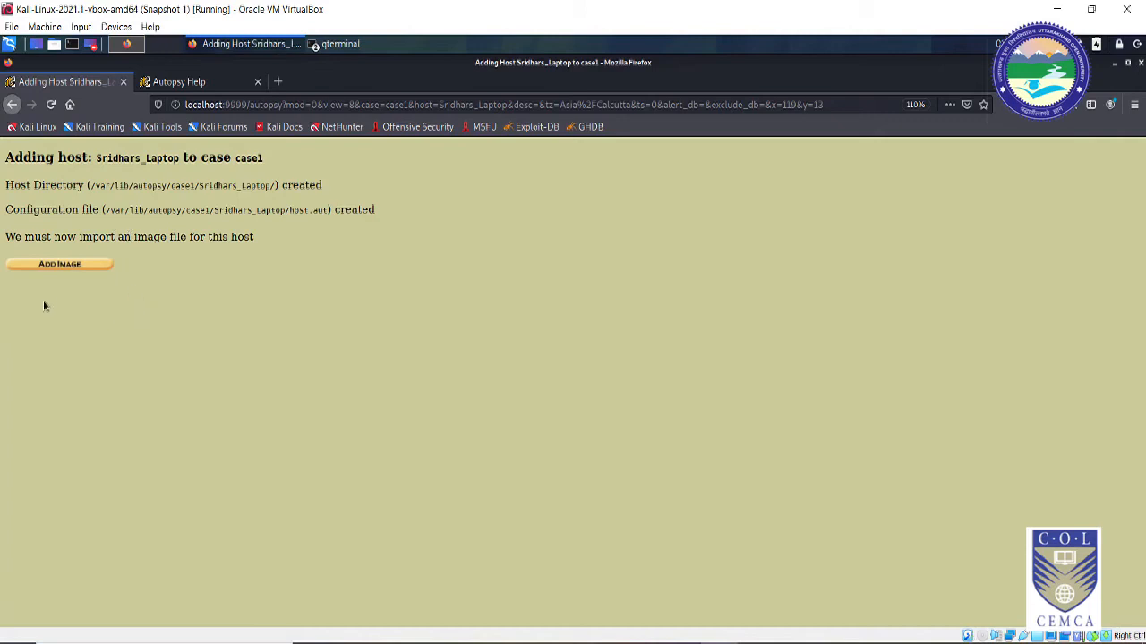
click(75, 265)
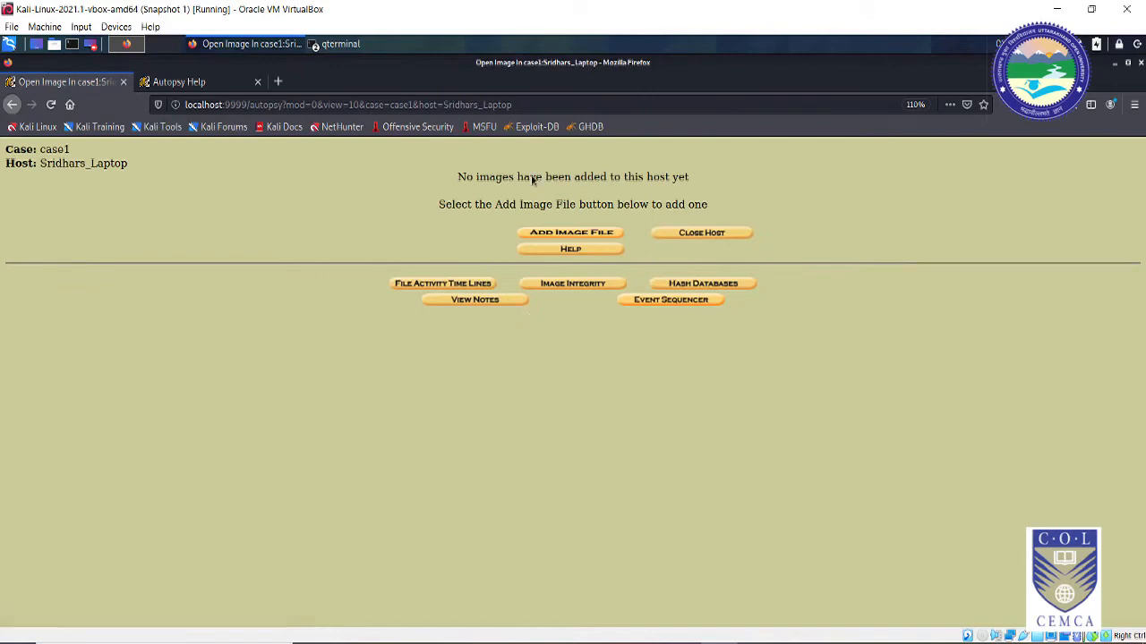
click(573, 234)
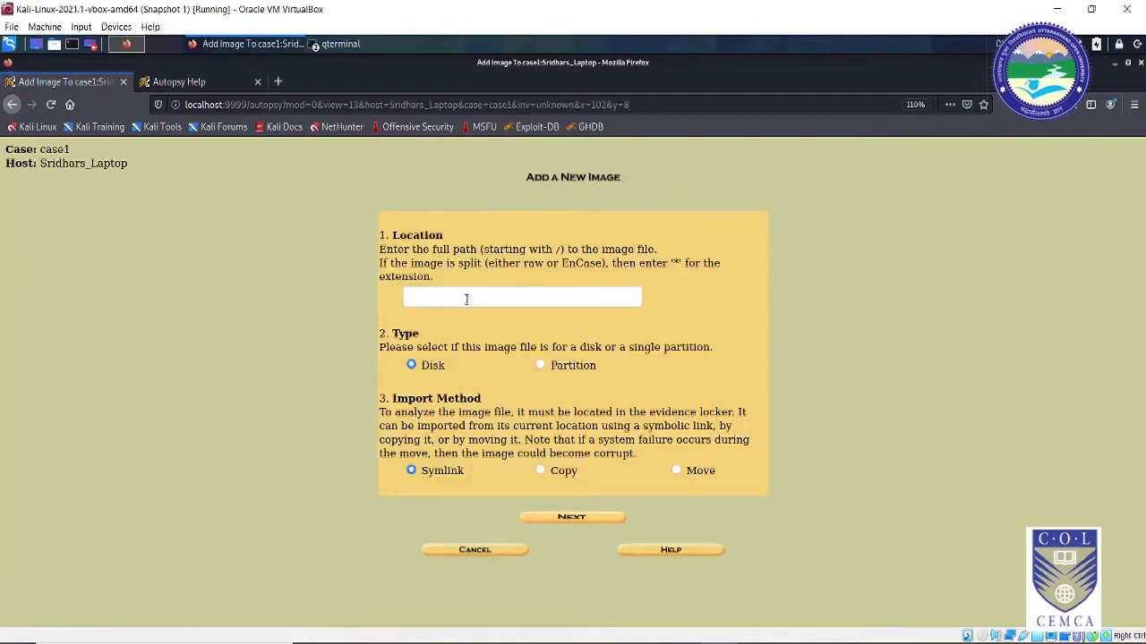
click(1115, 64)
double_click(43, 225)
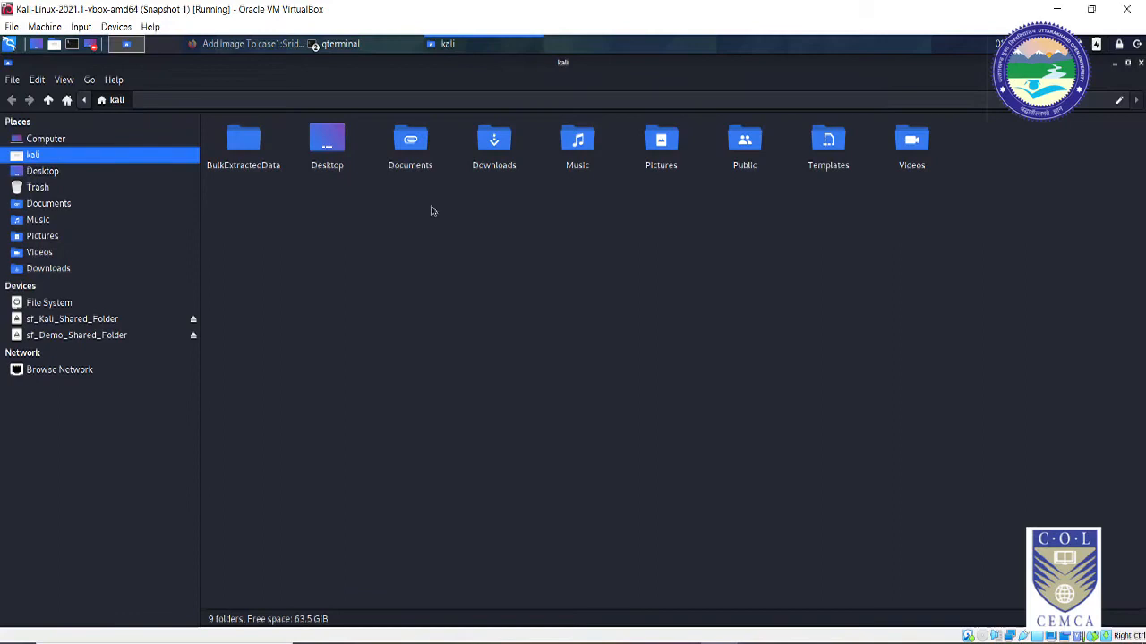
Step: Copy ddEvidence.dd's location, /media/sf_Kali_Shared_Folder, from its Properties and return to Firefox
click(74, 321)
click(506, 167)
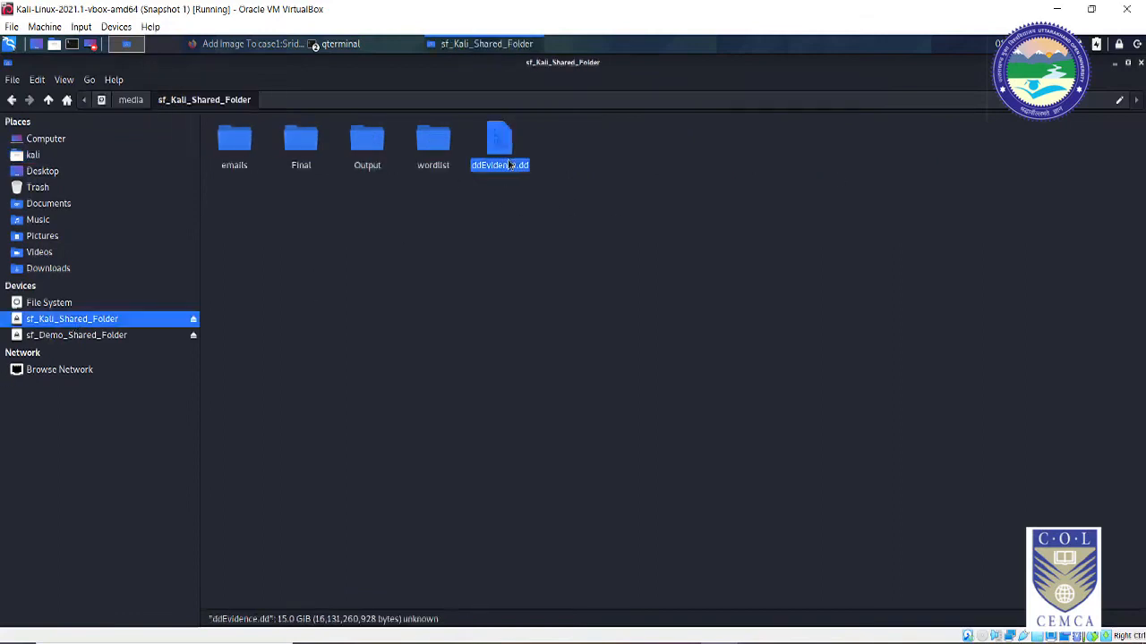
right_click(506, 177)
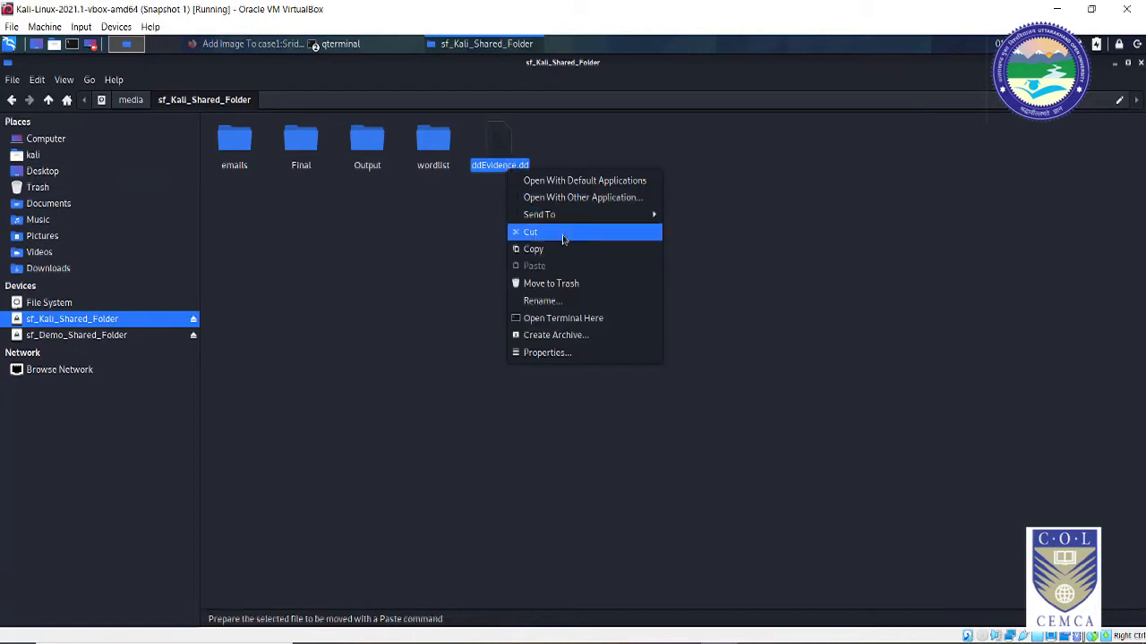
click(546, 352)
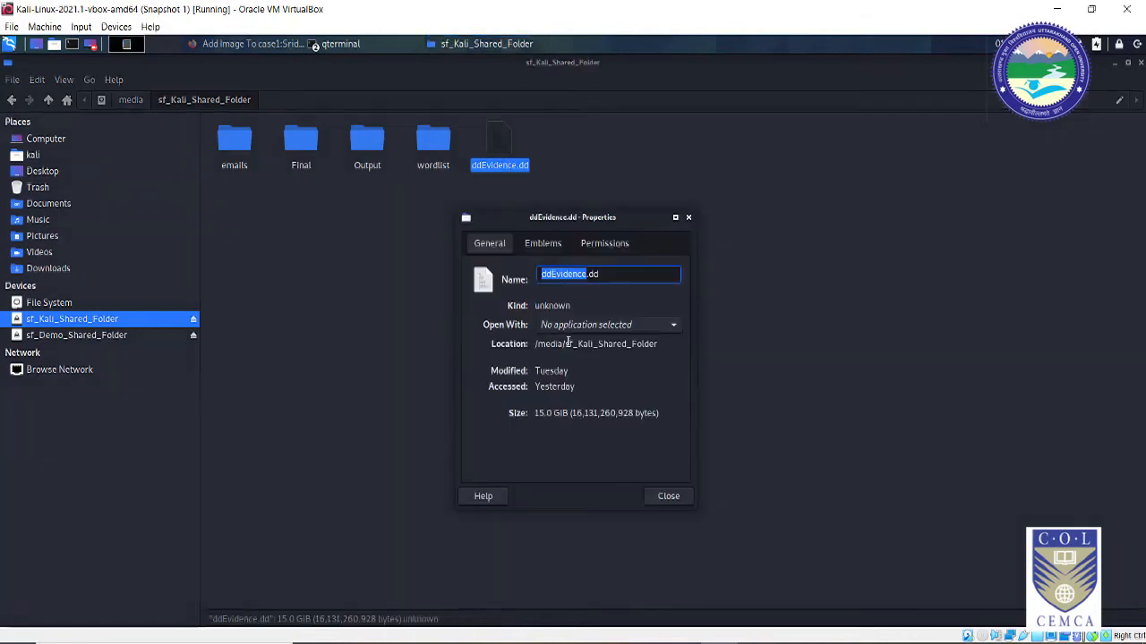
triple_click(617, 345)
key(ctrl+c)
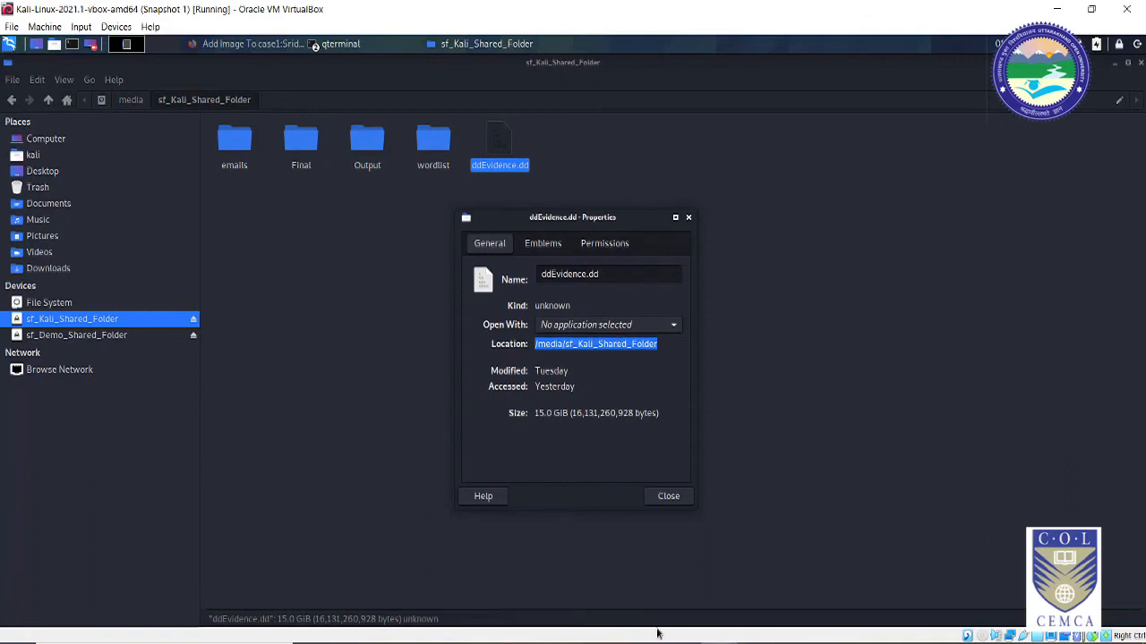
key(alt+Tab)
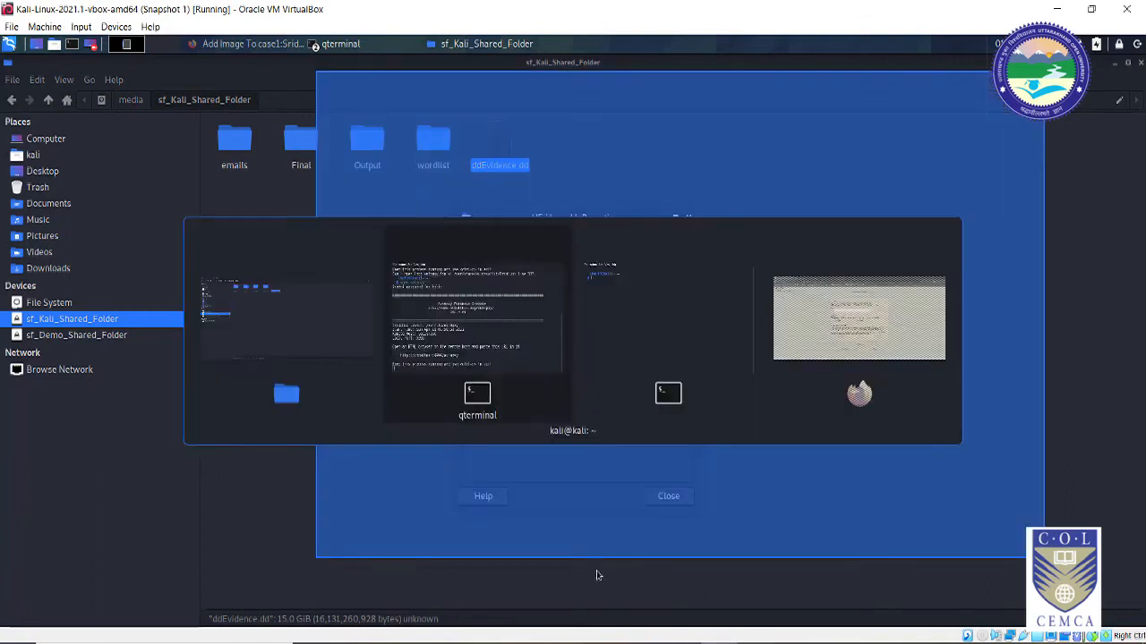
key(alt+Tab)
key(alt+Tab)
Step: Set image location /media/sf_Kali_Shared_Folder/ddEvidence.dd, type Partition, import method Copy
click(477, 297)
key(ctrl+v)
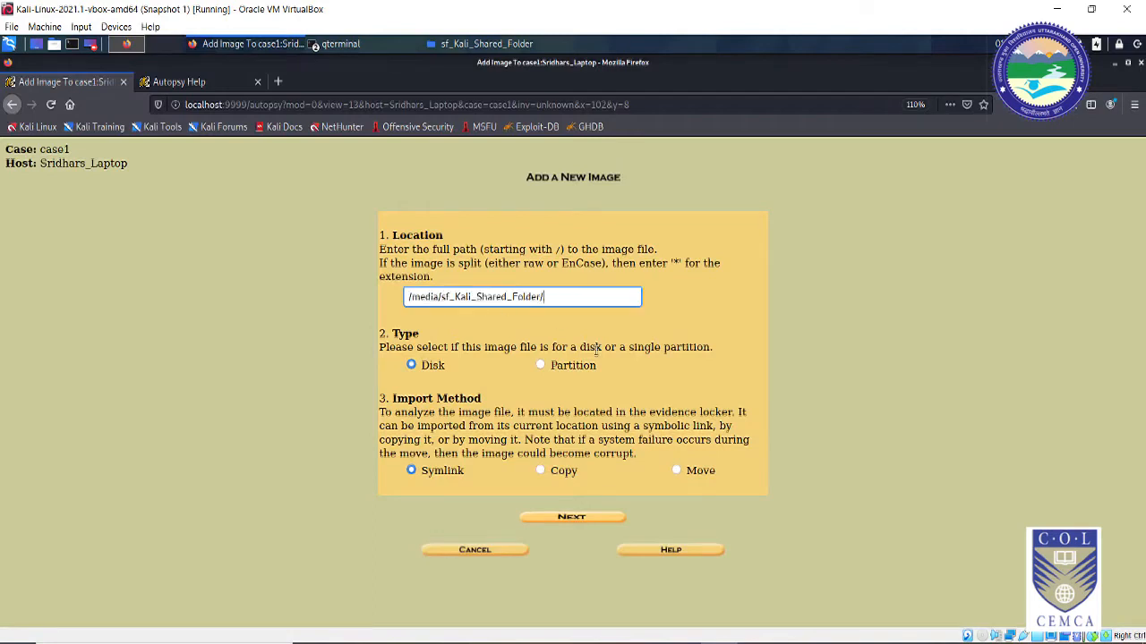
text(dd)
text(Evid)
text(e)
key(BackSpace)
text(dence.dd)
click(540, 367)
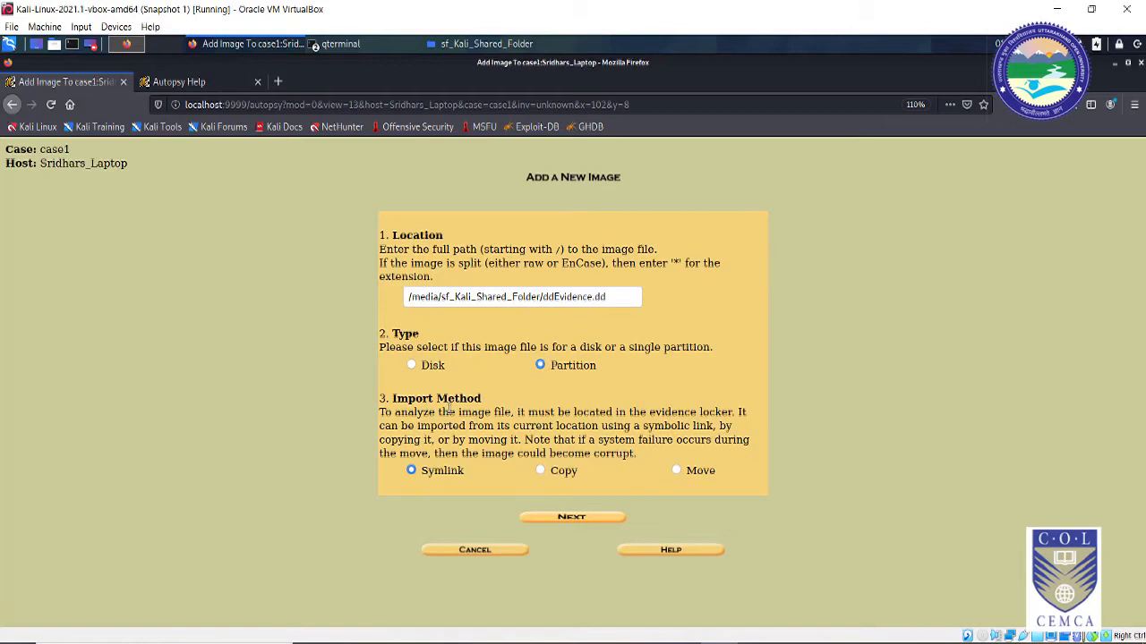
click(540, 472)
Step: Choose Calculate the hash value, tick Verify hash after importing, and add ddEvidence.dd
click(579, 519)
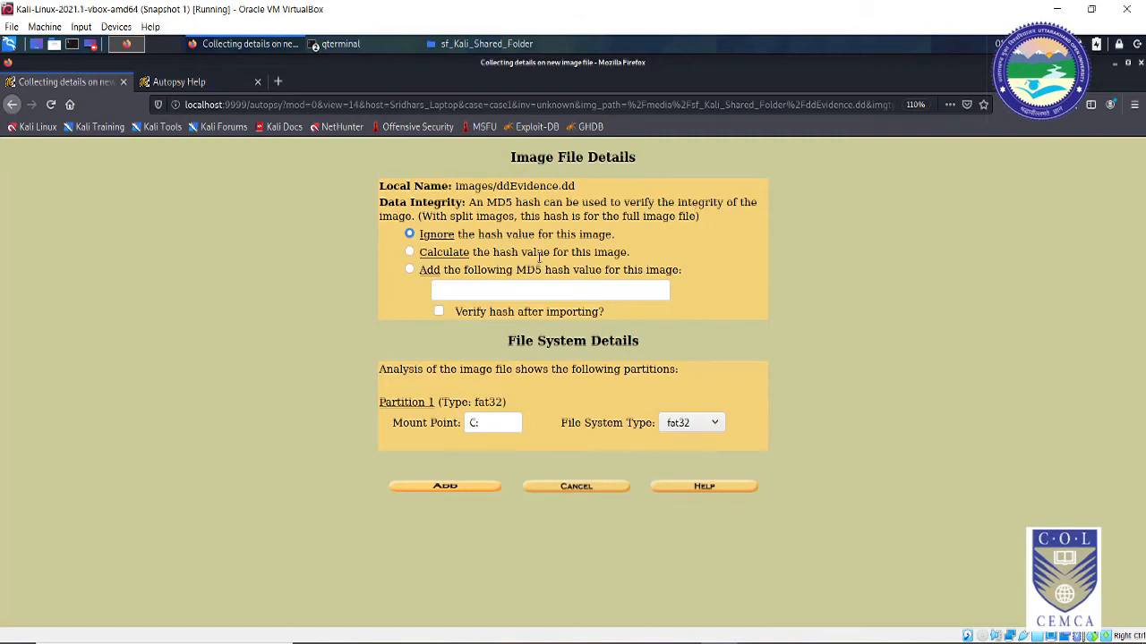
click(410, 253)
click(438, 311)
click(465, 488)
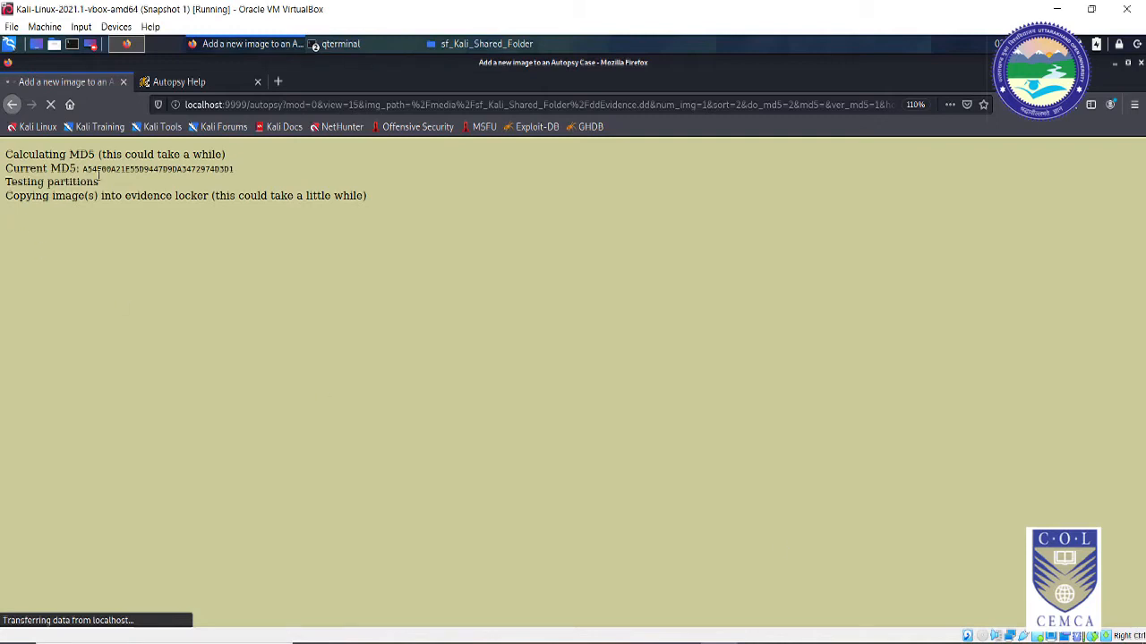
Step: Select the computed Current MD5 value on the import page
drag(82, 168, 236, 172)
key(ctrl+c)
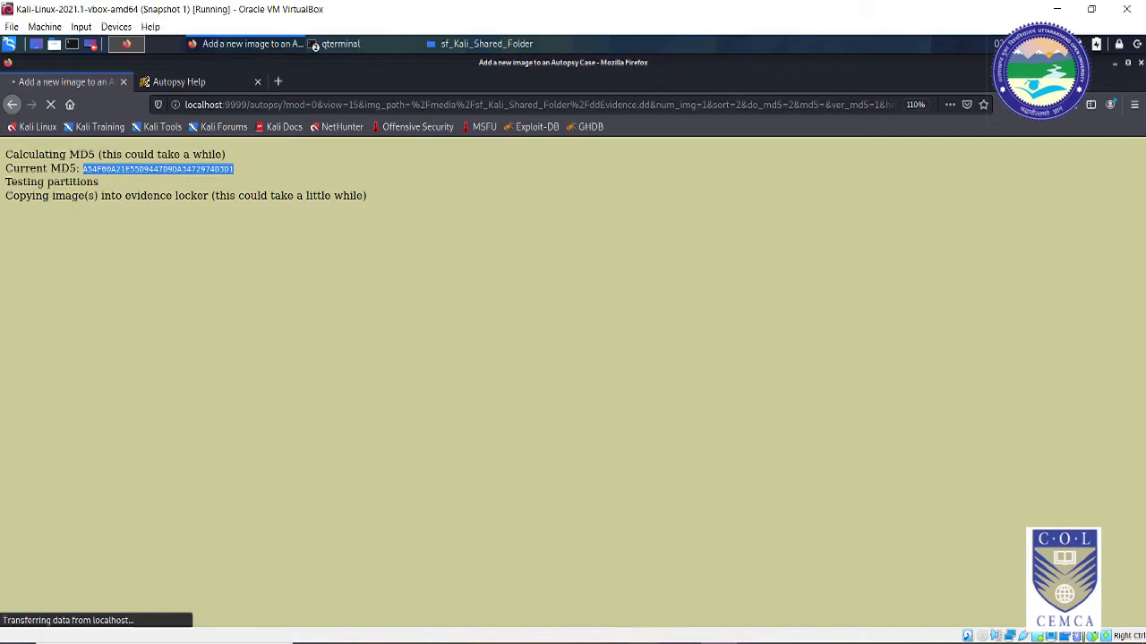
Step: Minimize Chrome and the VirtualBox windows, then open 'dd evidence md5 hash' from Games and Movies (E:) in Notepad
mouse_move(644, 641)
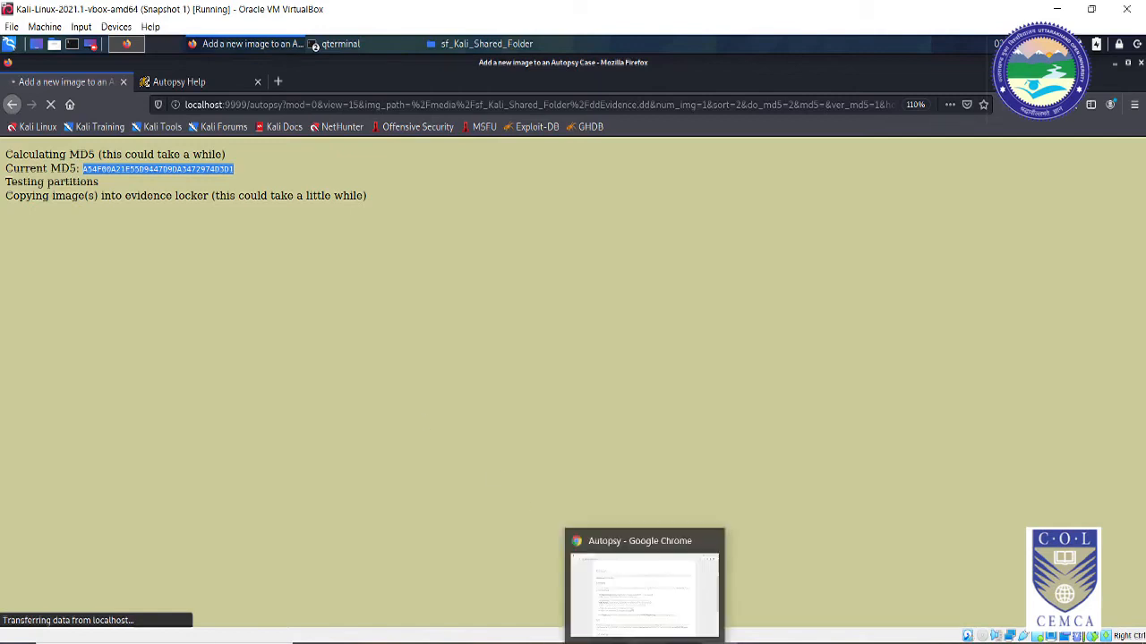
click(644, 591)
click(1063, 12)
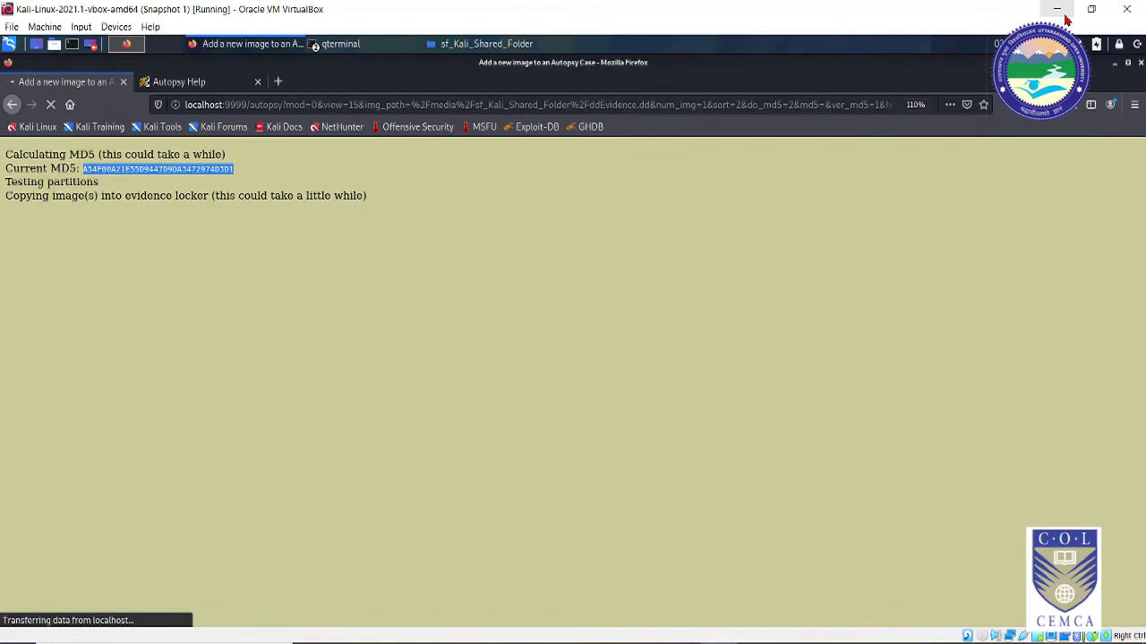
click(1057, 9)
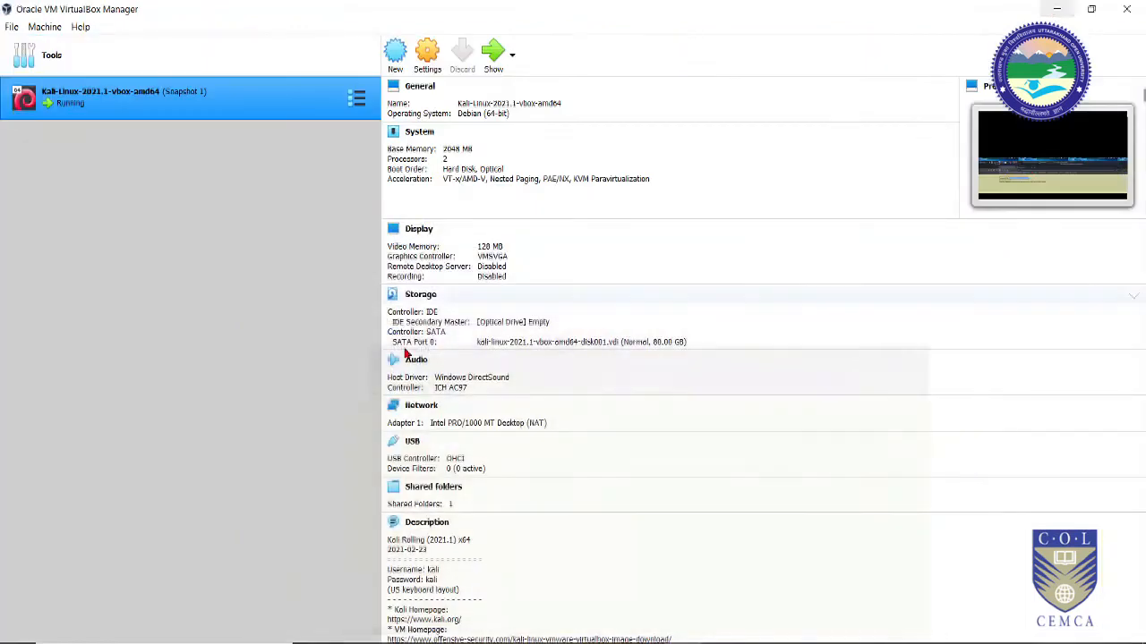
click(1056, 9)
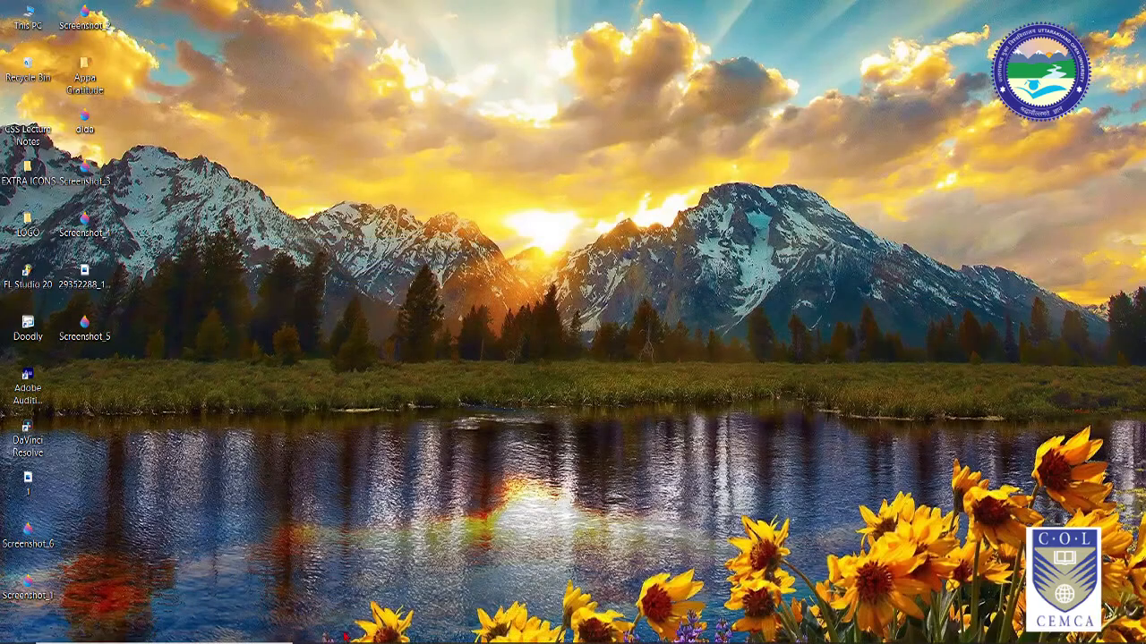
key(super+e)
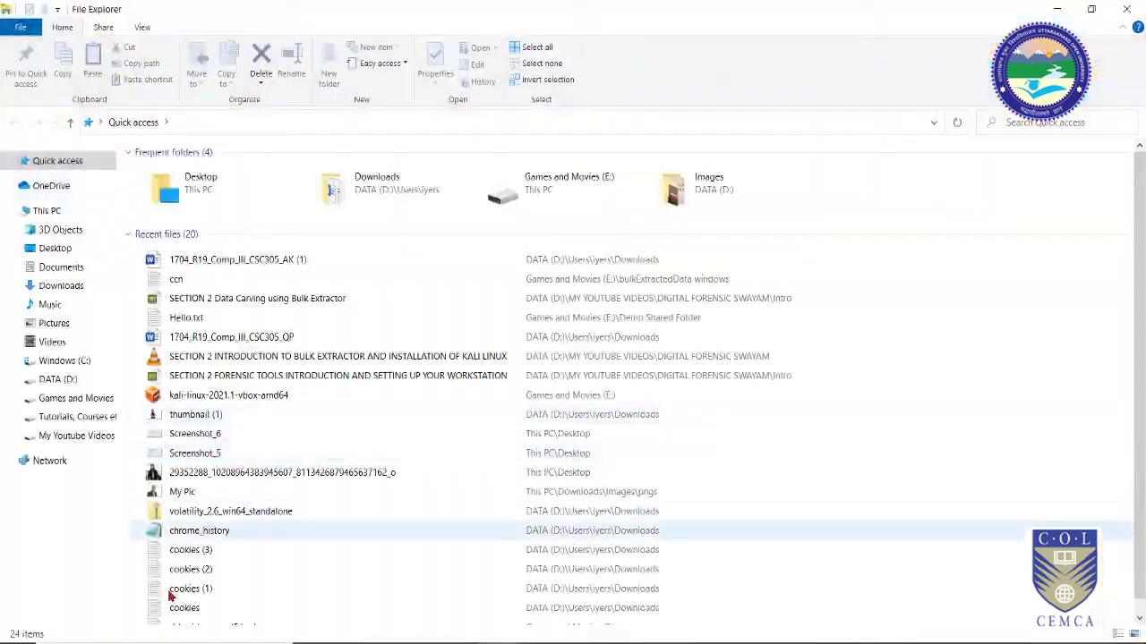
click(79, 398)
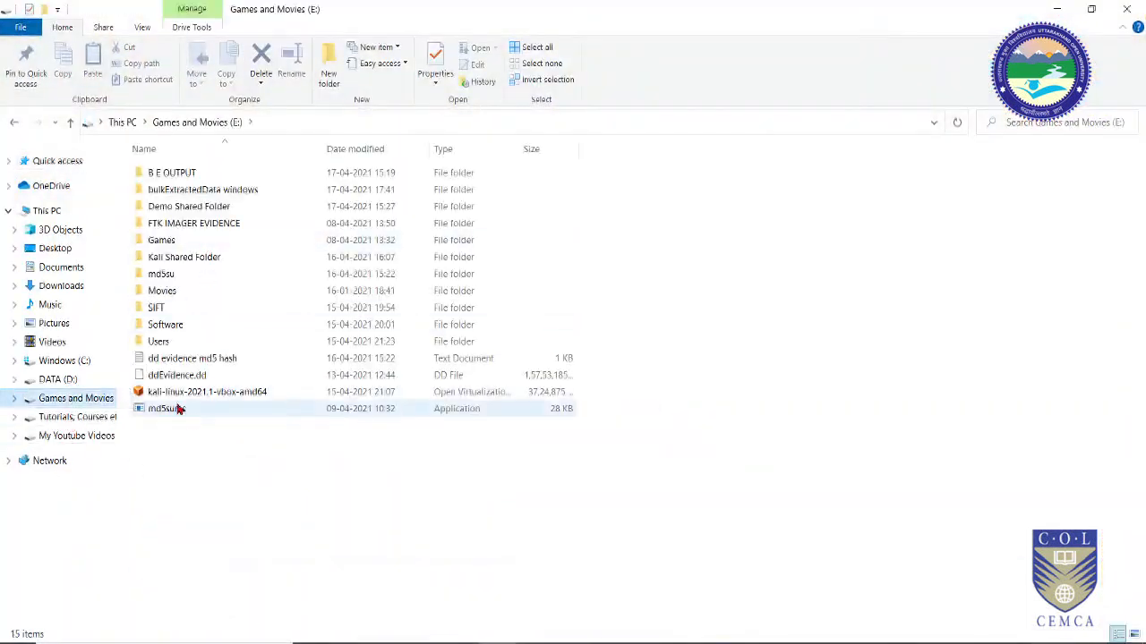
click(191, 363)
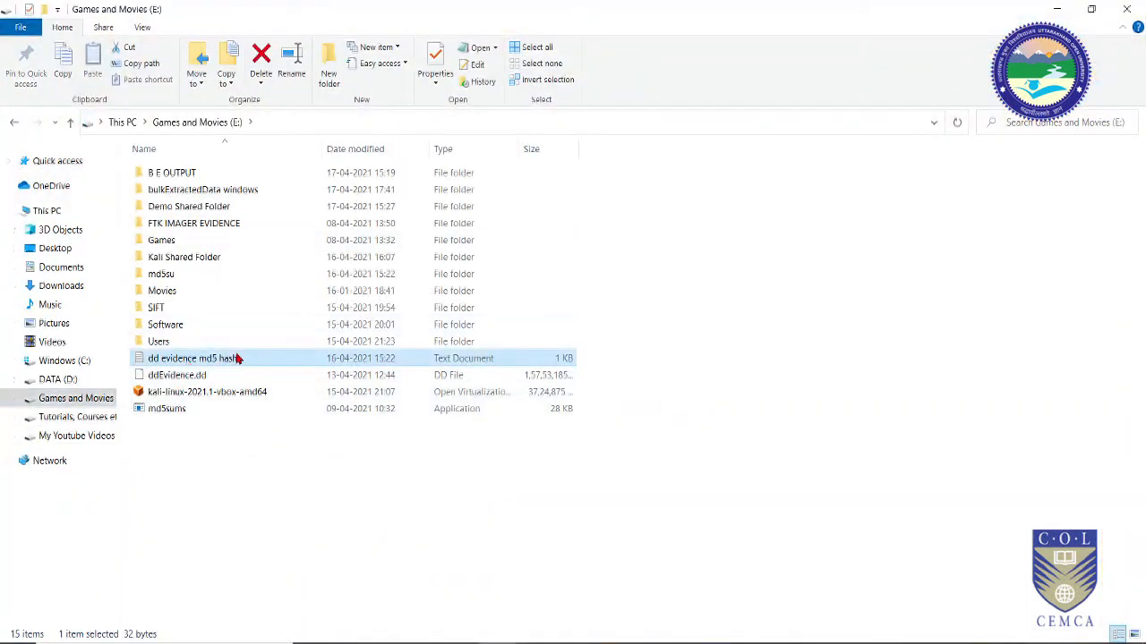
double_click(237, 358)
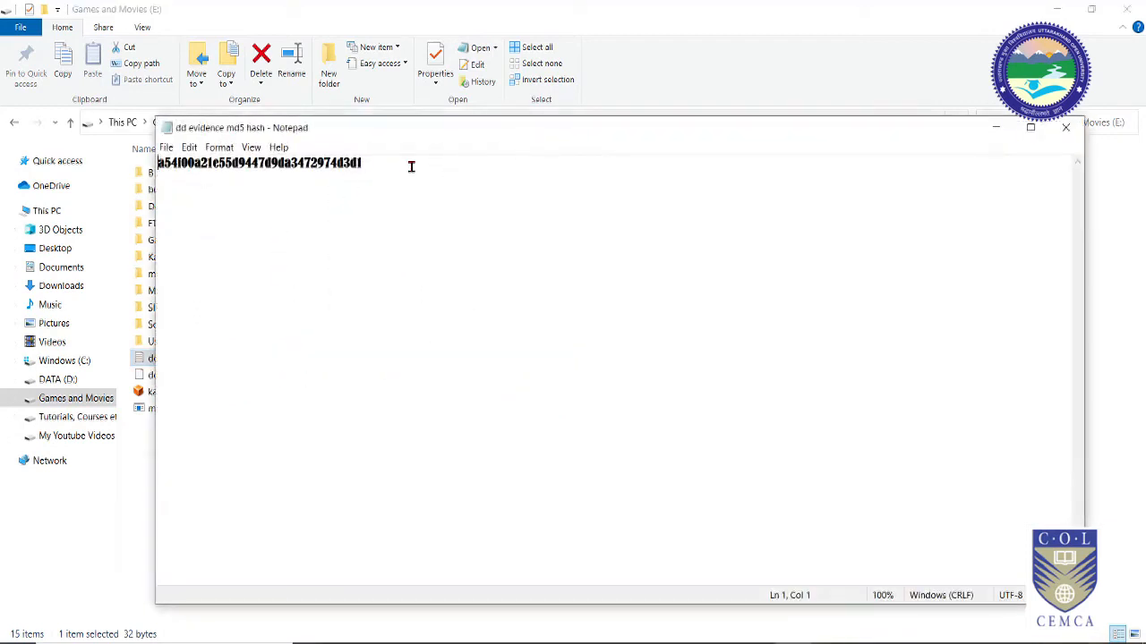
Step: Zoom in and set a larger font size for the saved hash text in Notepad
drag(401, 167, 143, 186)
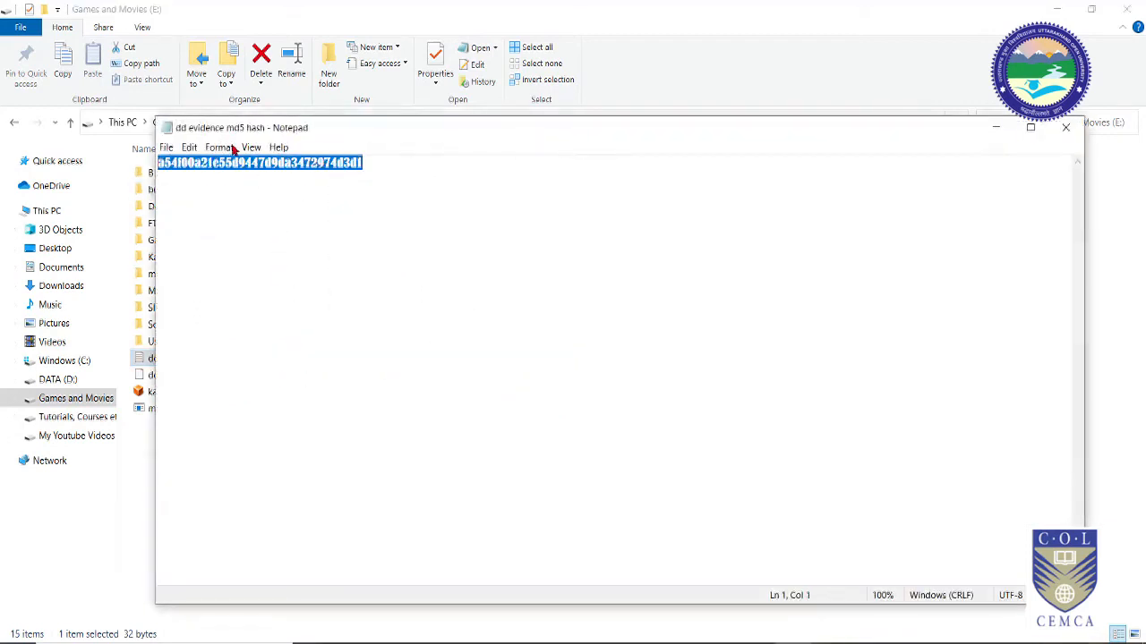
click(190, 146)
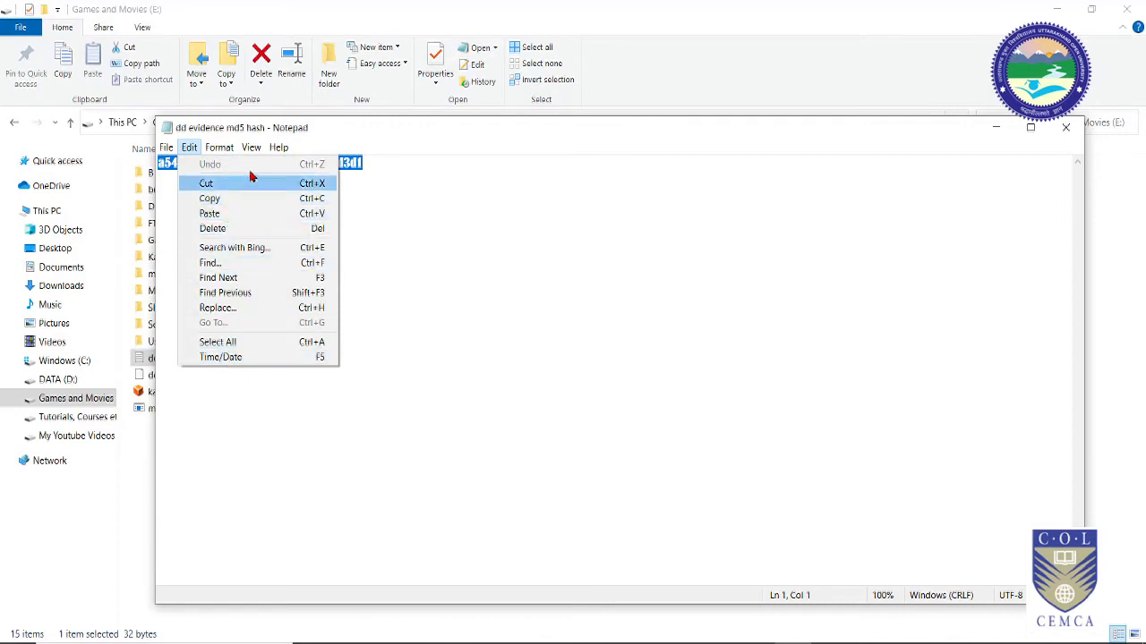
mouse_move(258, 150)
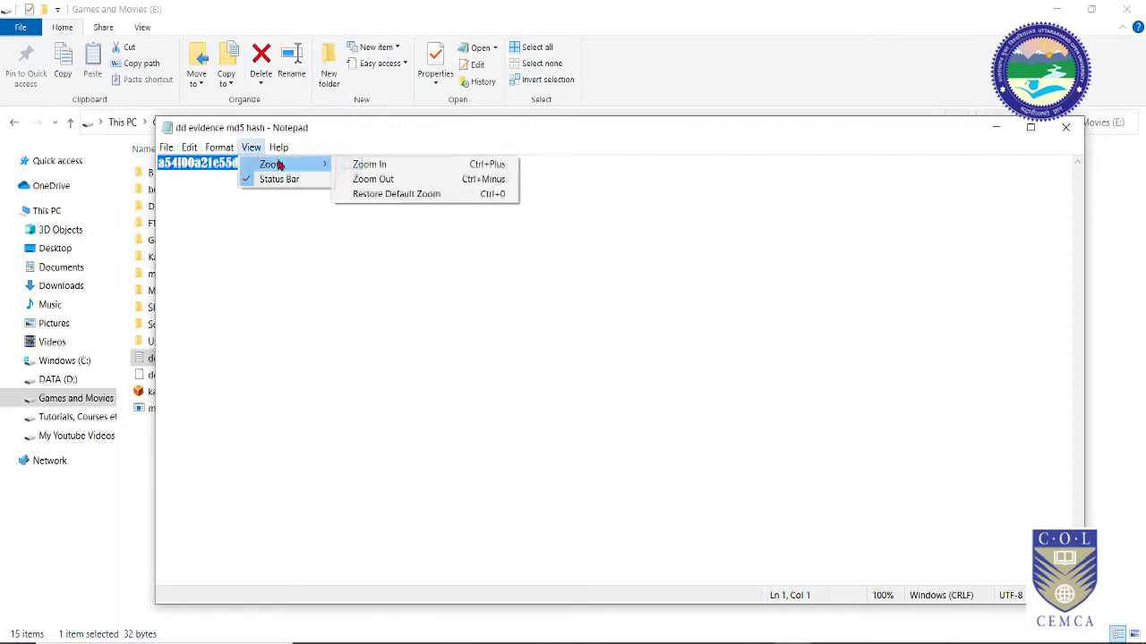
click(369, 165)
click(222, 147)
mouse_move(246, 154)
click(223, 178)
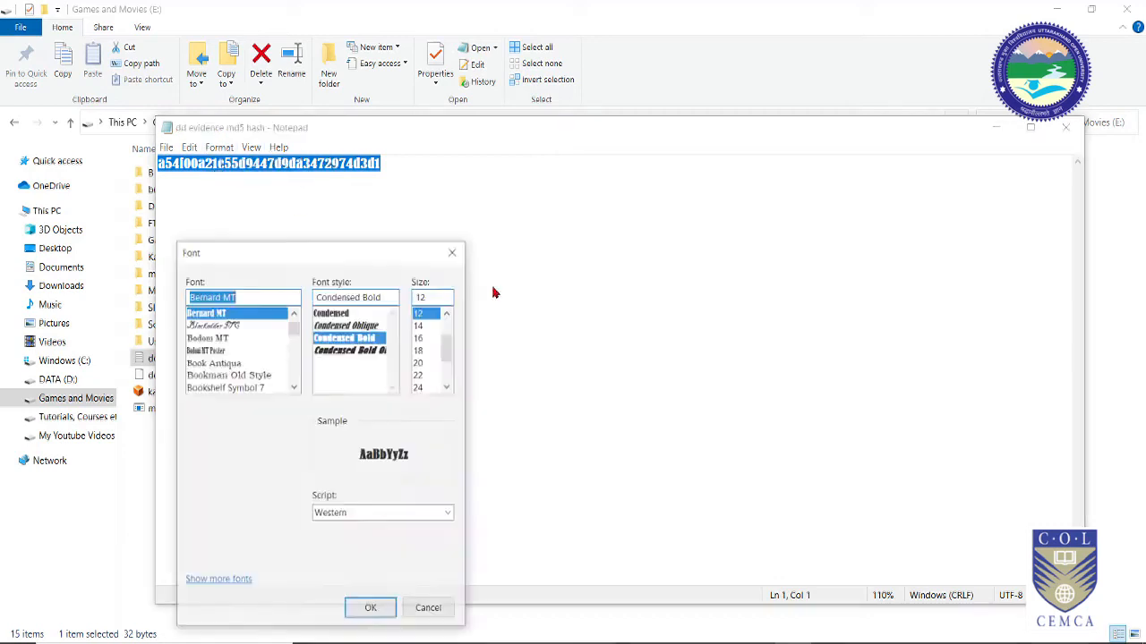
click(418, 358)
click(370, 608)
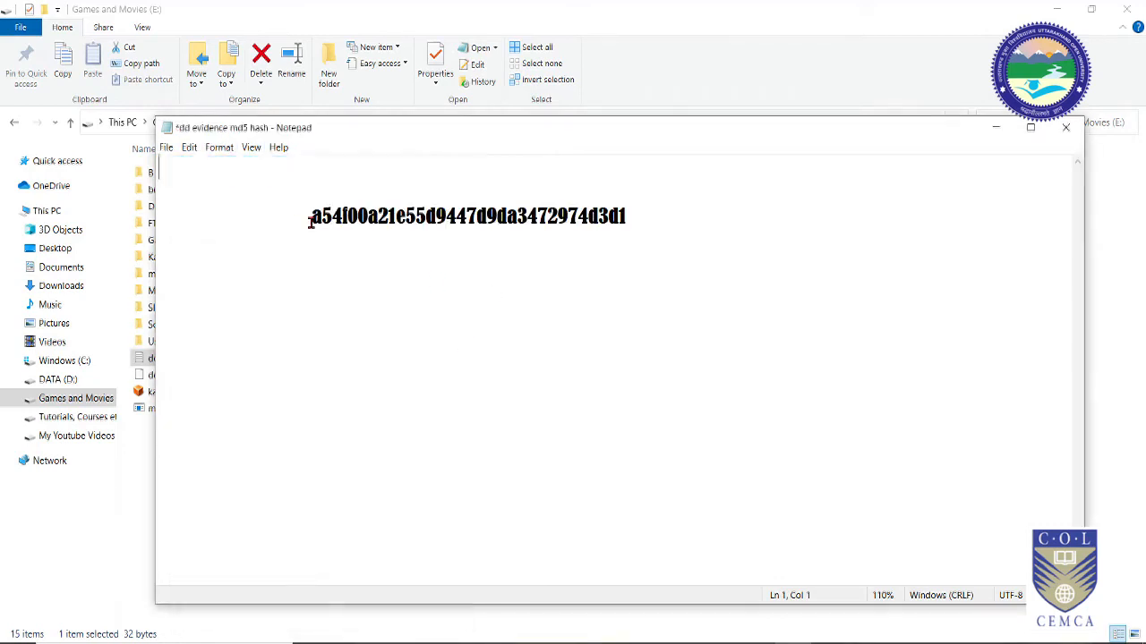
click(305, 216)
key(Up)
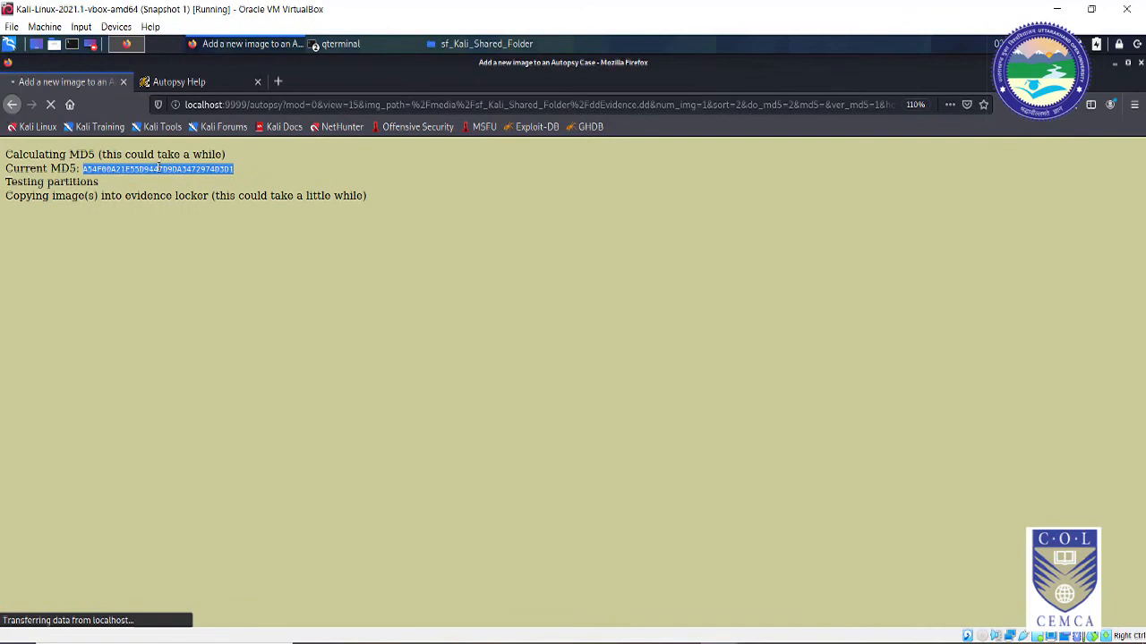
Step: Copy Autopsy's MD5 hash and paste it below the saved hash in Notepad, aligned for comparison
right_click(162, 172)
click(186, 177)
click(719, 643)
click(644, 205)
key(Return)
key(Return)
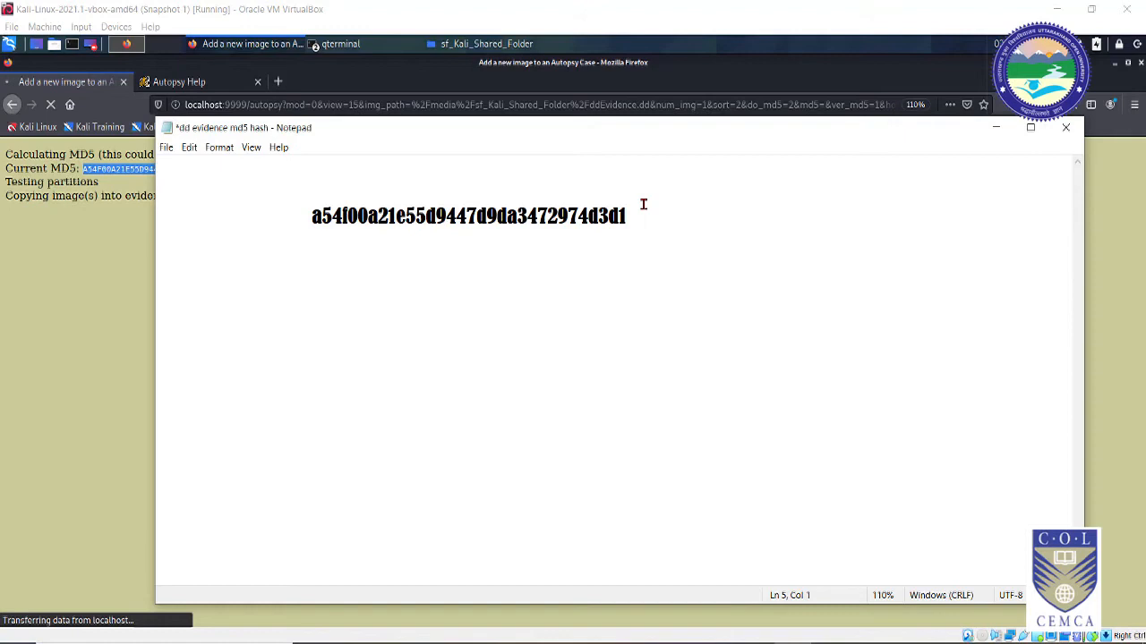
key(ctrl+v)
key(Home)
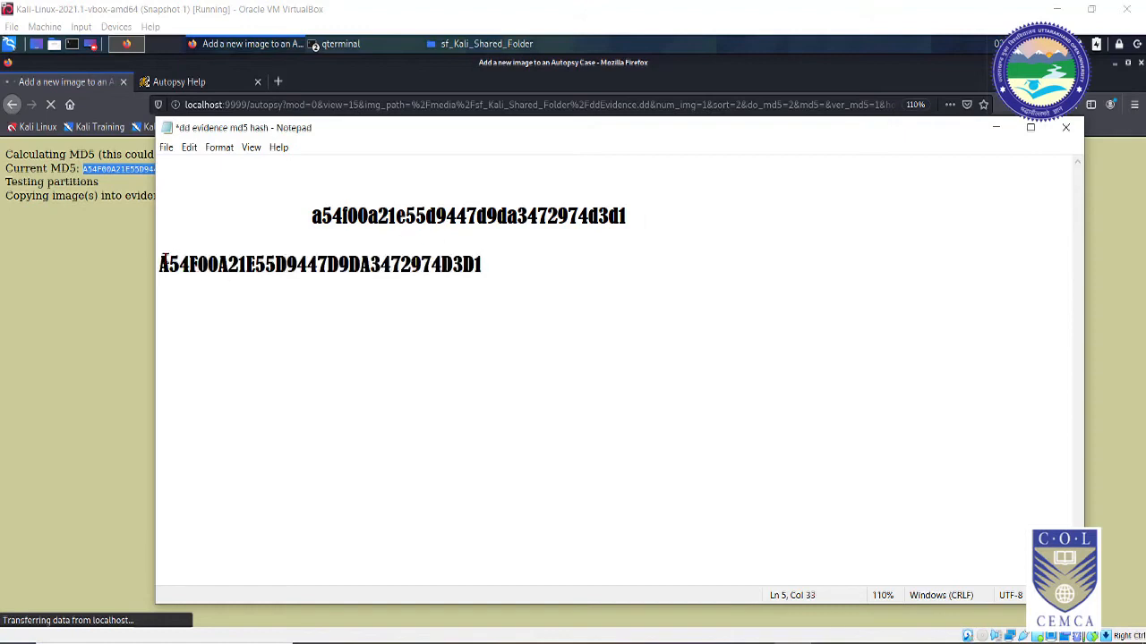
key(Tab)
key(Tab)
key(Tab)
key(BackSpace)
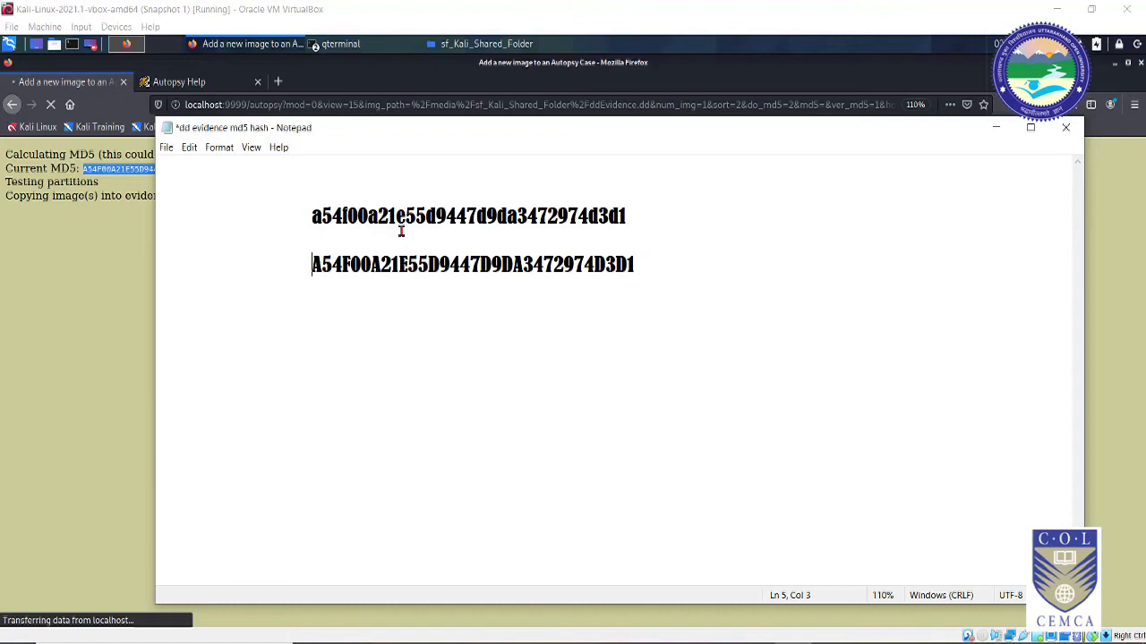
Step: Select and compare the lowercase and uppercase hash lines, then return to Autopsy
click(649, 267)
drag(669, 282, 301, 215)
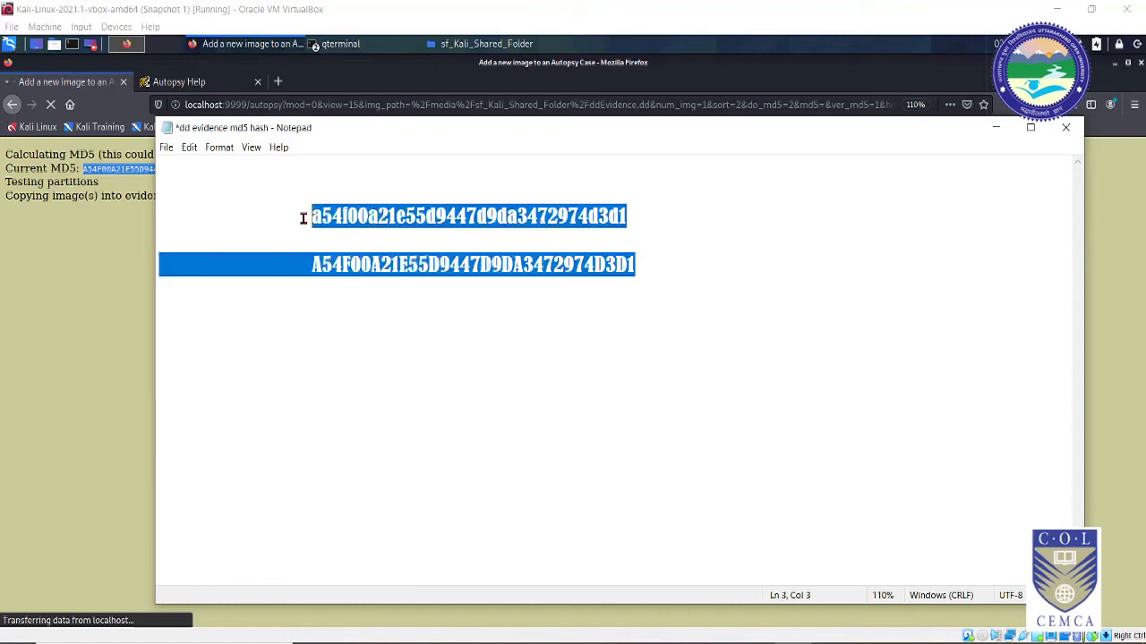
click(435, 384)
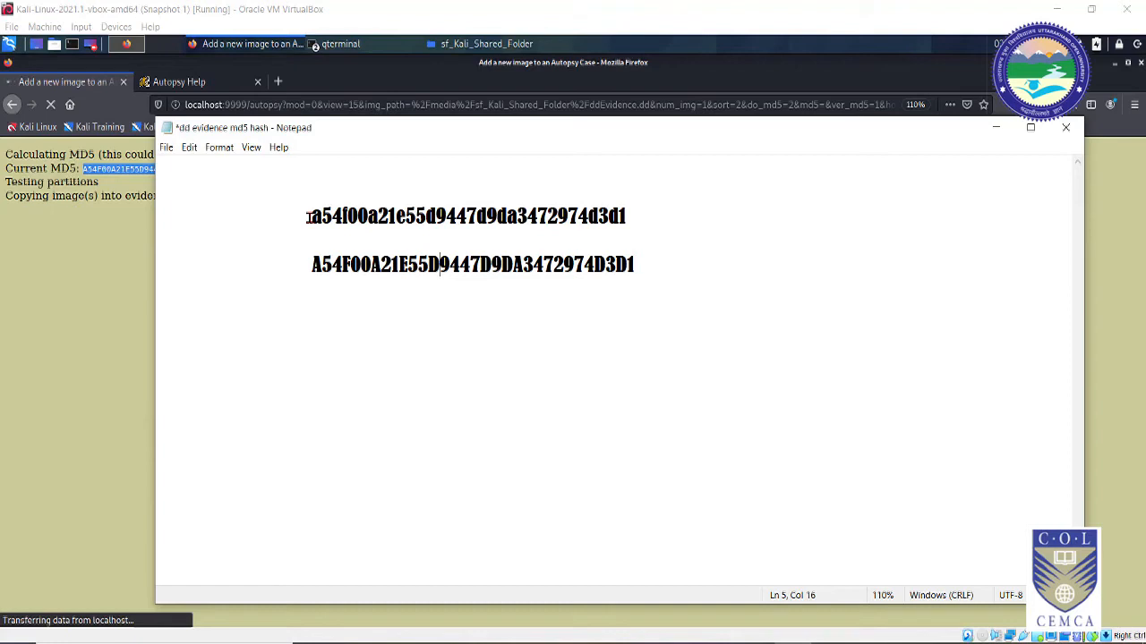
click(258, 188)
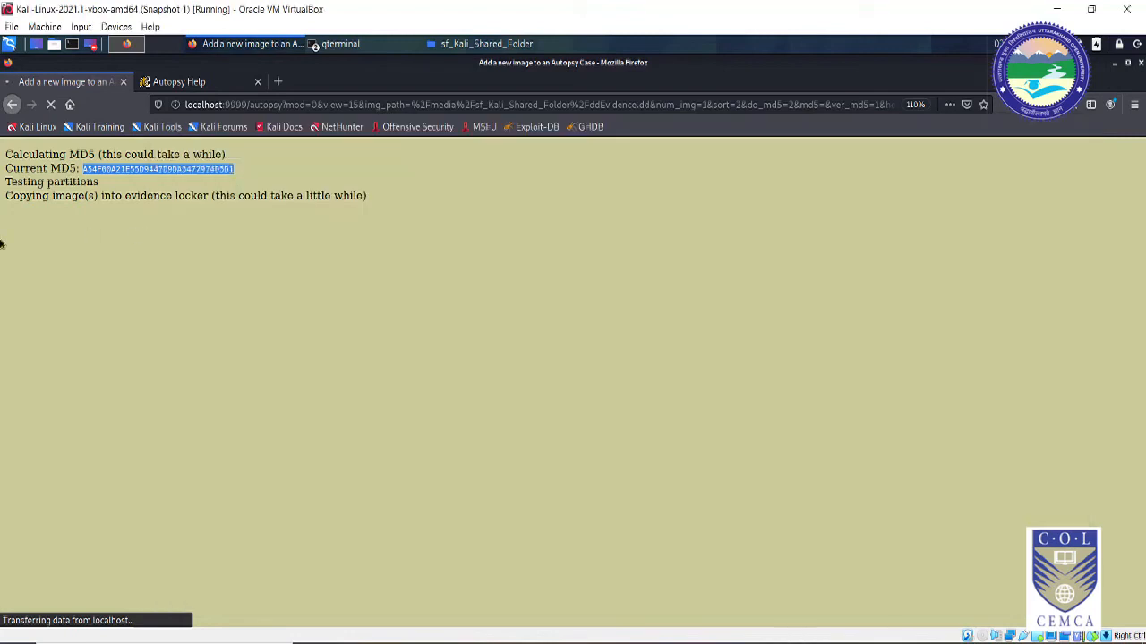
click(17, 221)
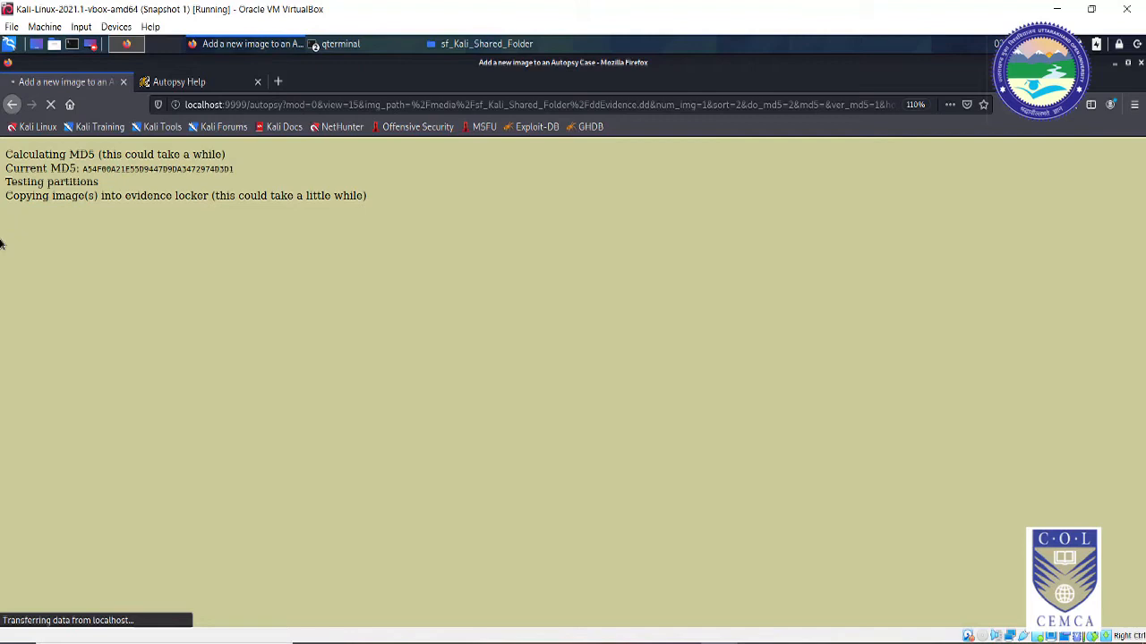
key(alt+Tab)
drag(309, 215, 629, 215)
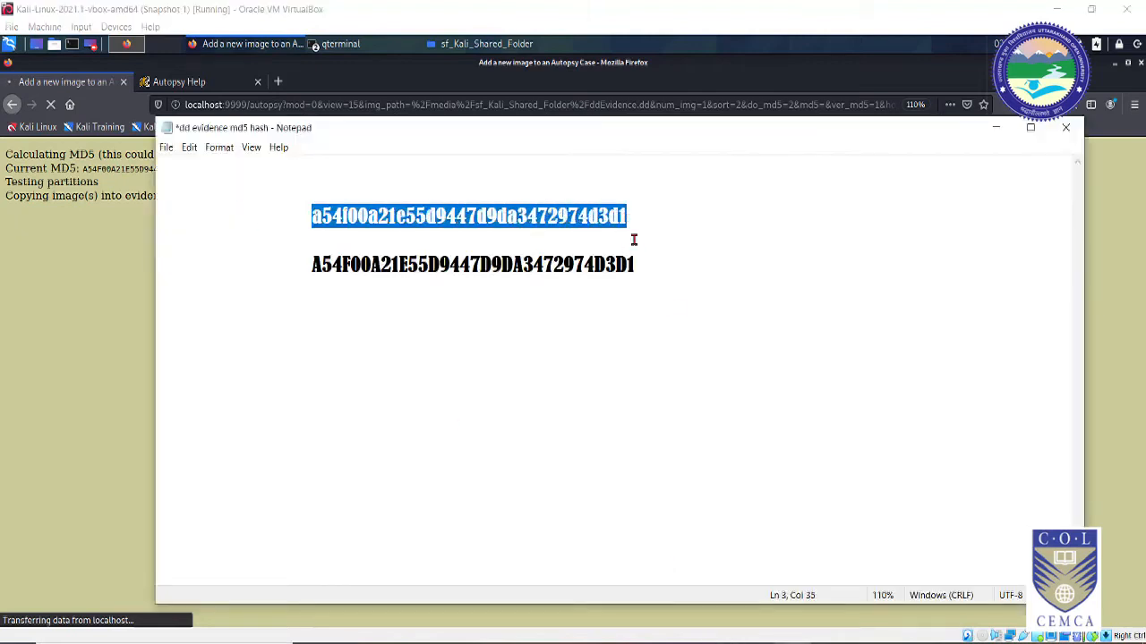
click(655, 217)
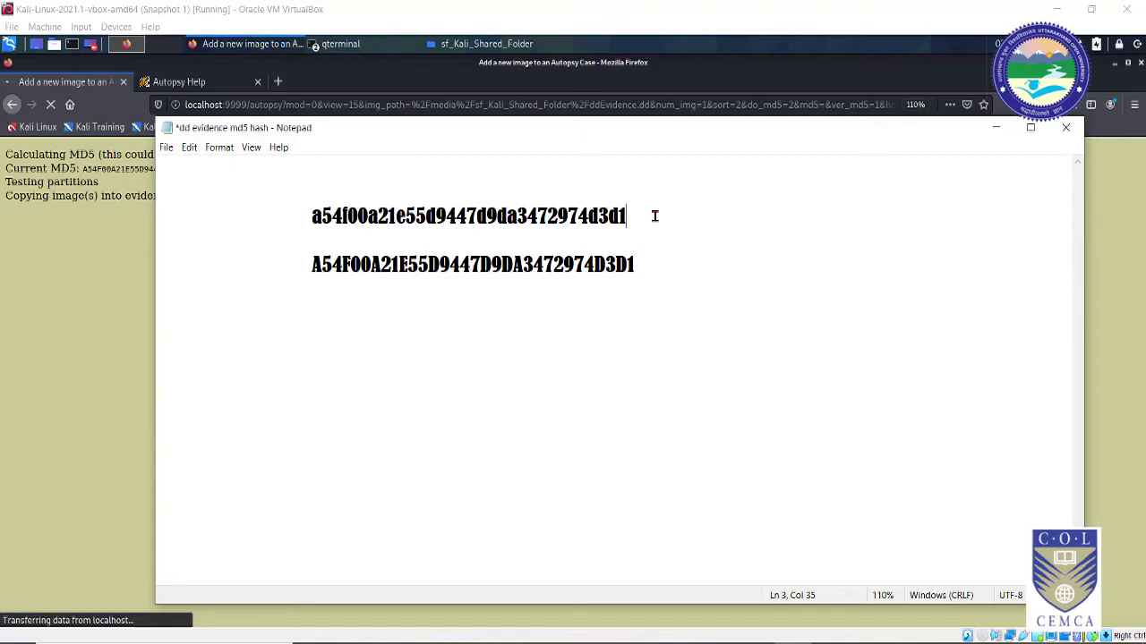
click(91, 289)
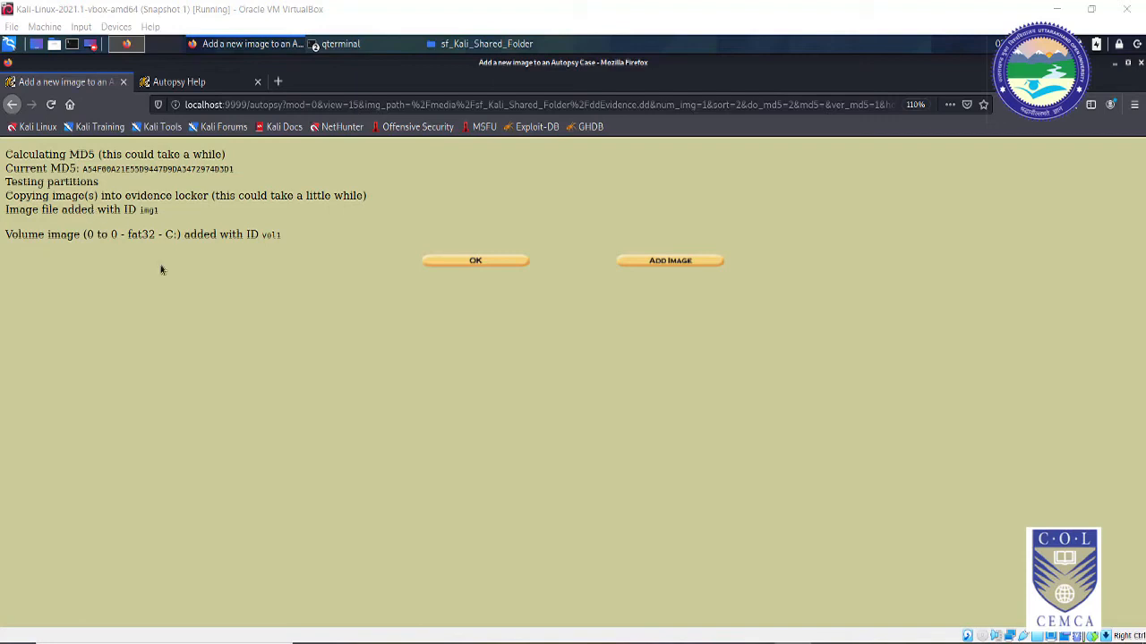
Step: Confirm the added image with OK to reach case1's Host Manager page listing the fat32 C:/ volume
click(472, 267)
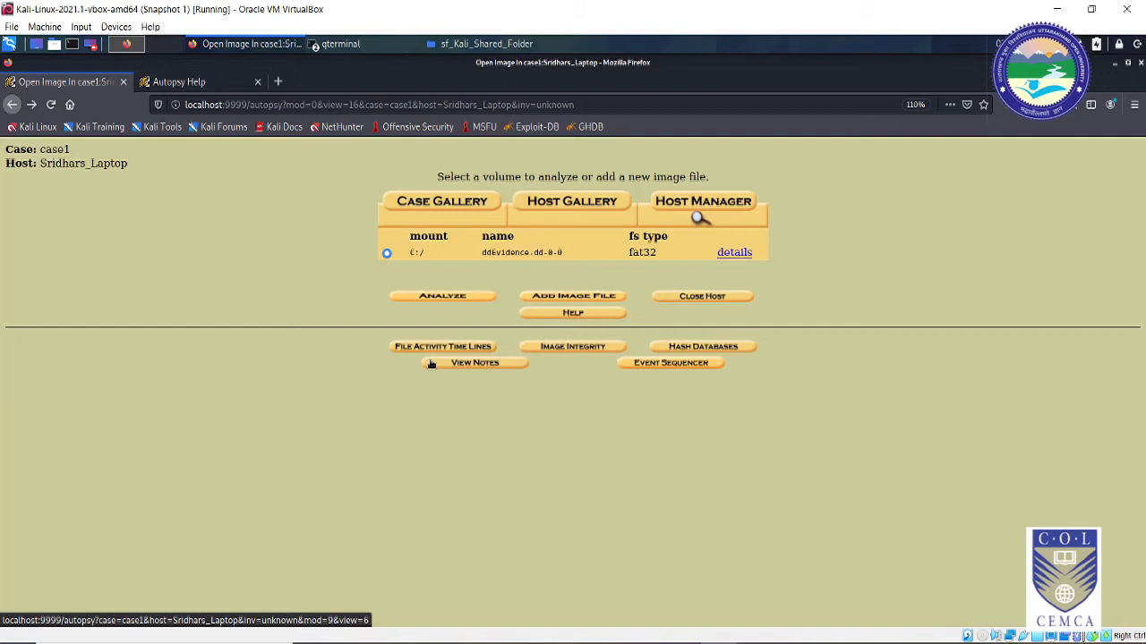
click(563, 350)
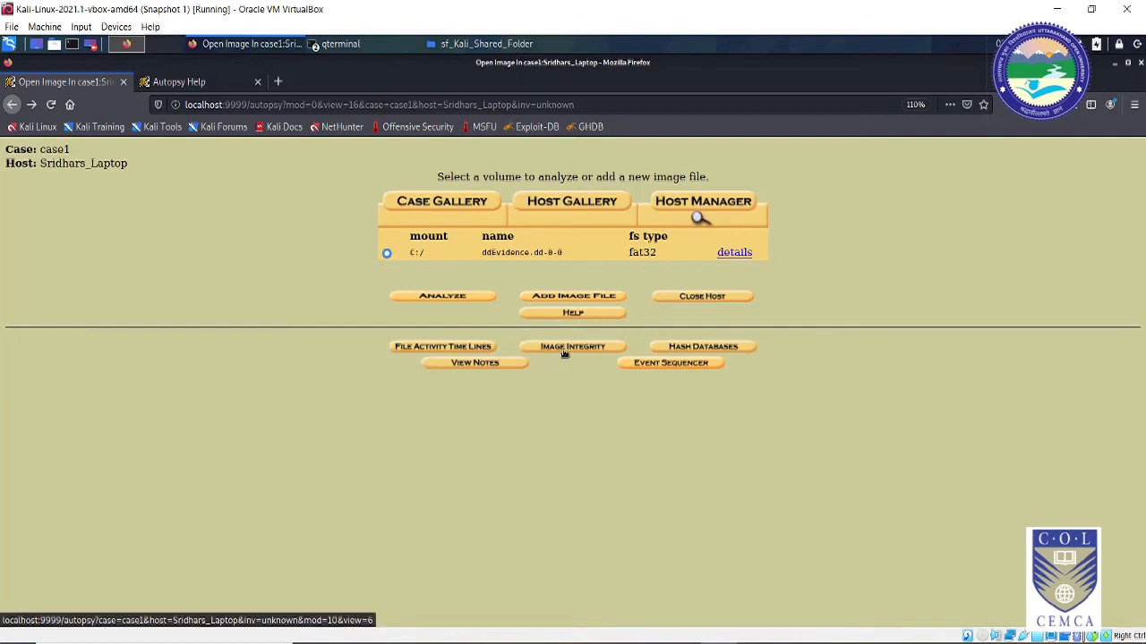
Step: Validate ddEvidence.dd and compare its original MD5 A54F00A21E55D9447D9DA3472974D3D1 with the stored hash
drag(474, 180, 620, 182)
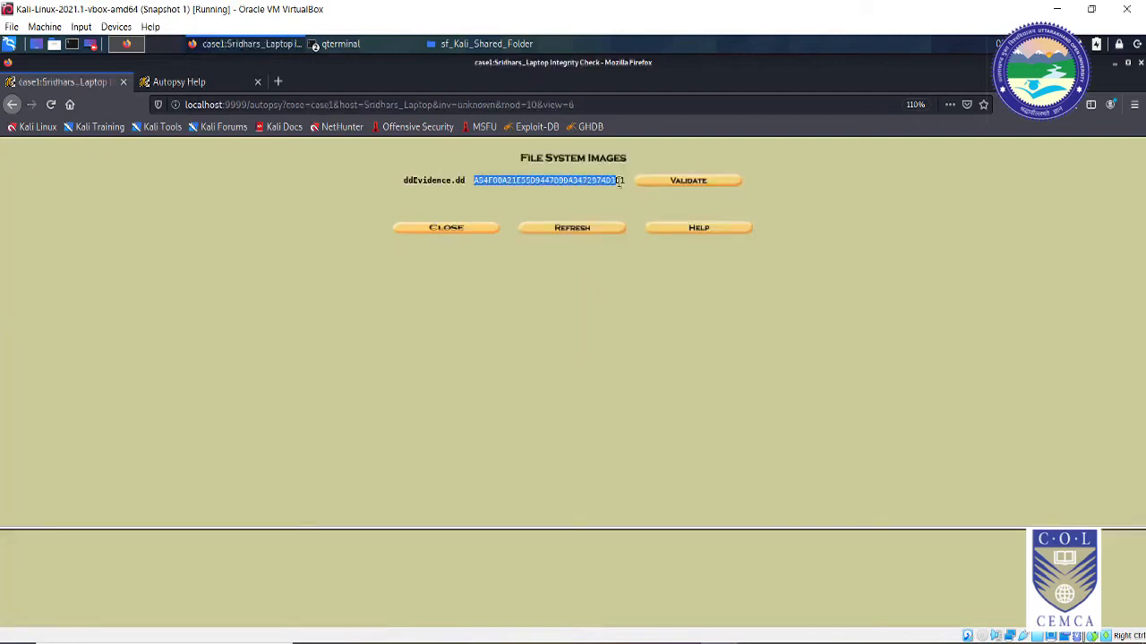
click(701, 182)
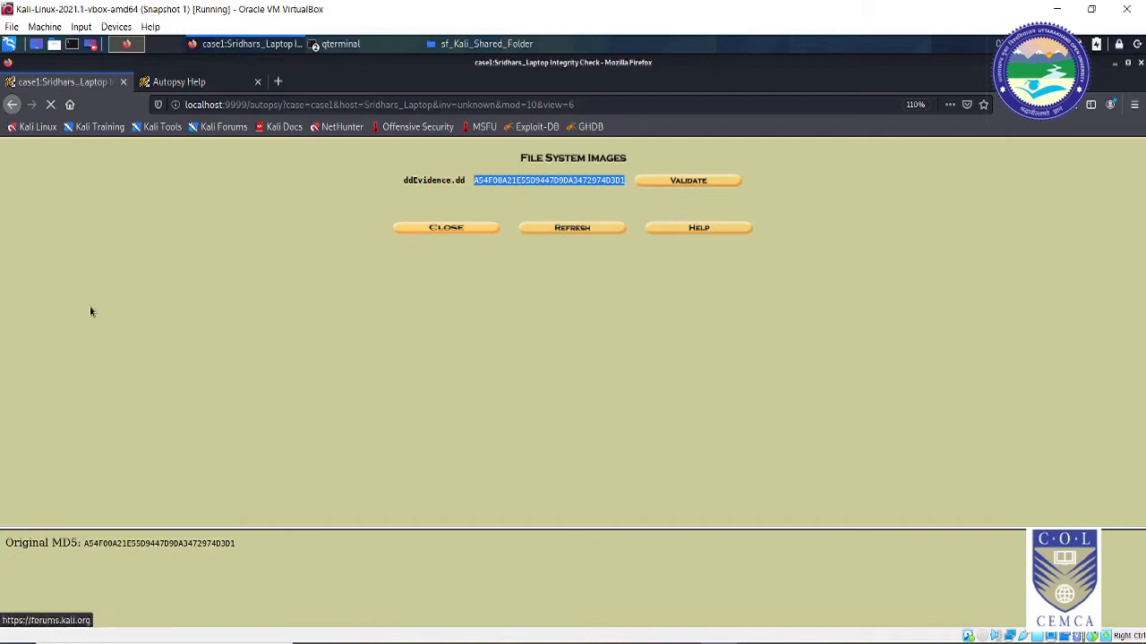
drag(83, 543, 248, 548)
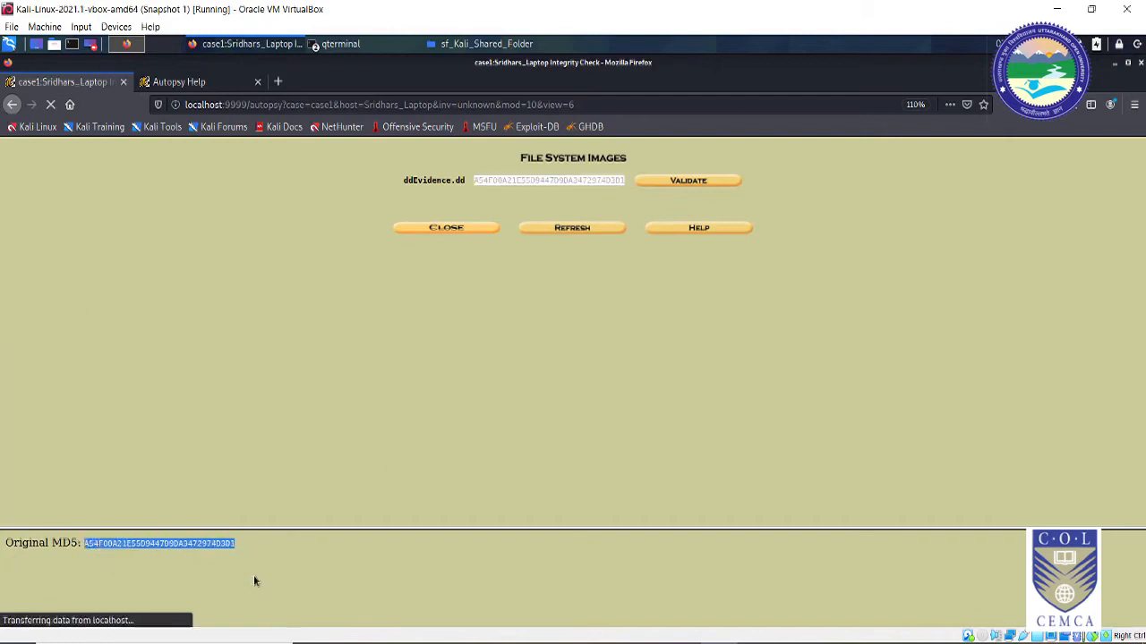
click(482, 424)
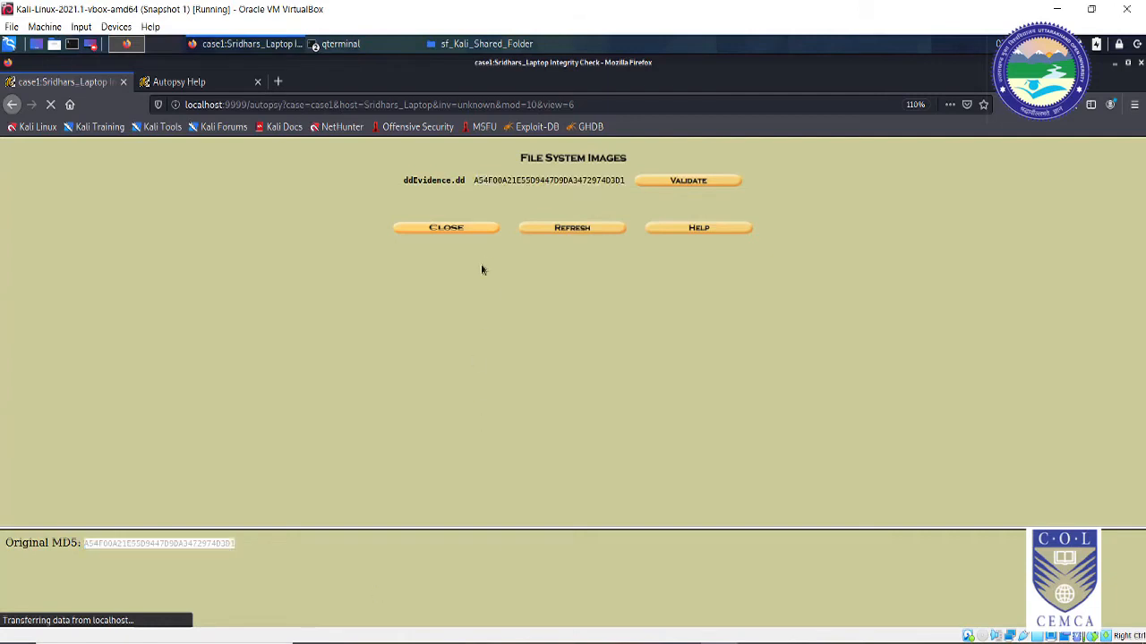
click(312, 587)
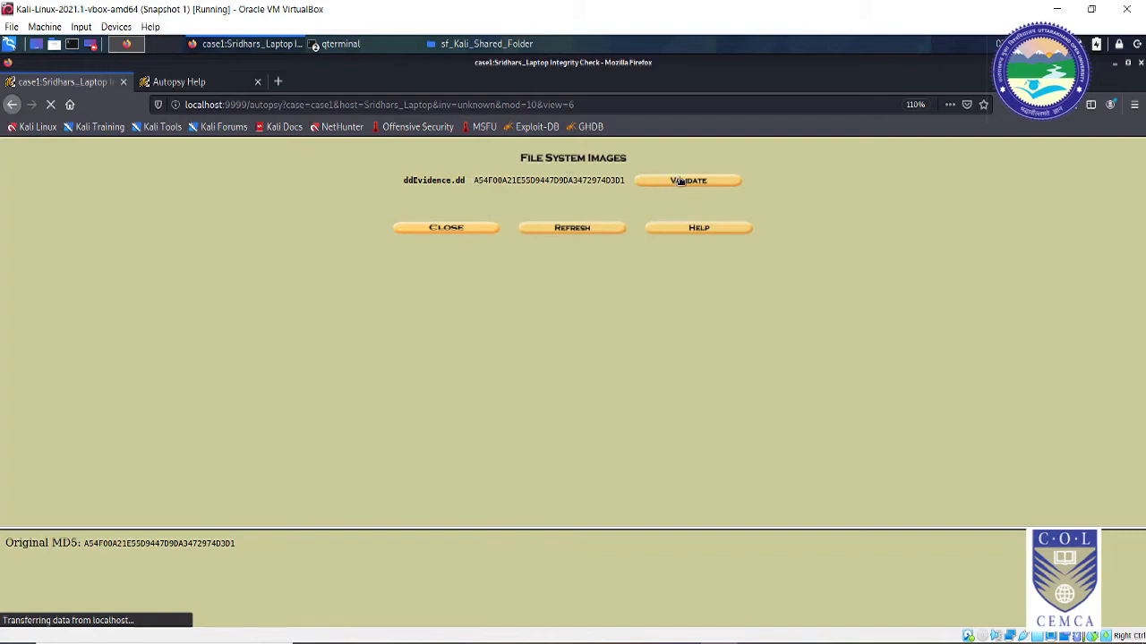
drag(84, 543, 233, 557)
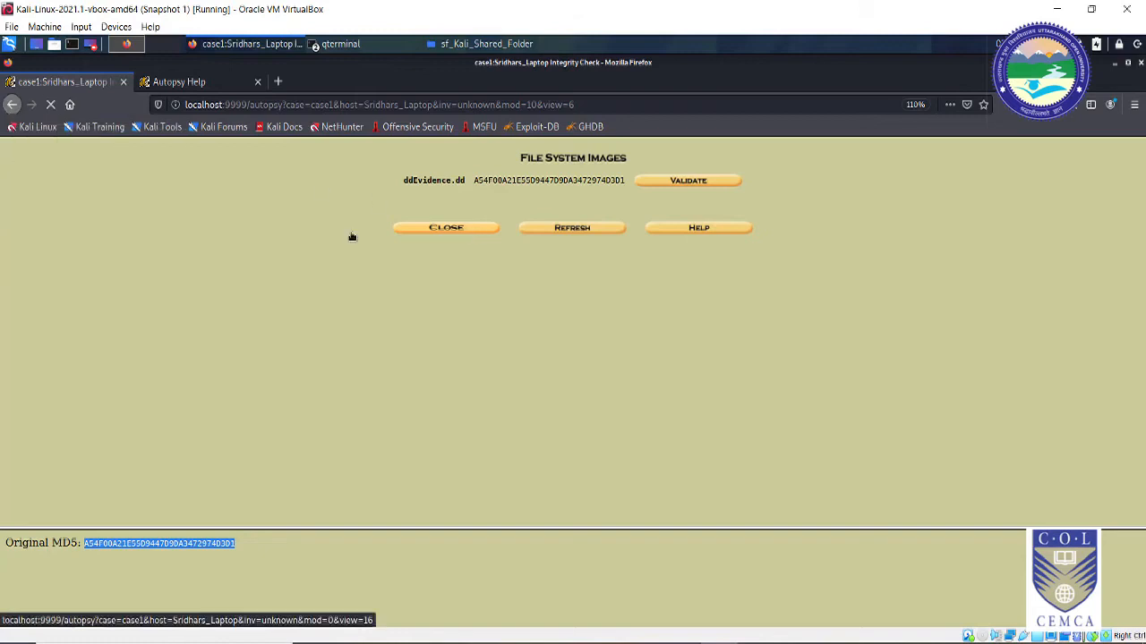
click(439, 231)
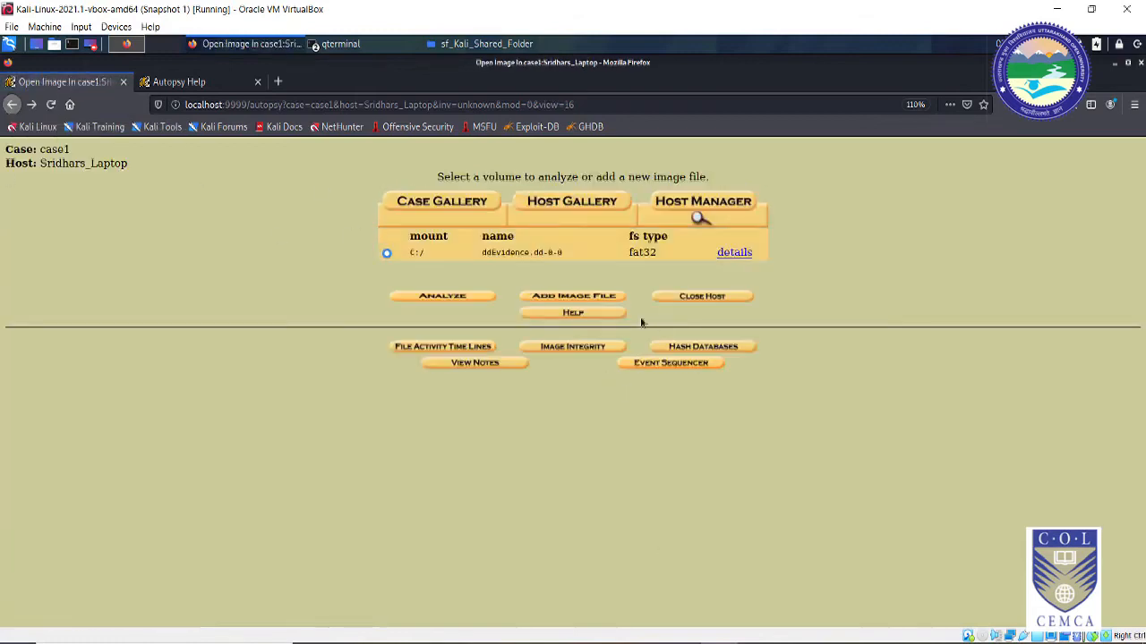
click(696, 350)
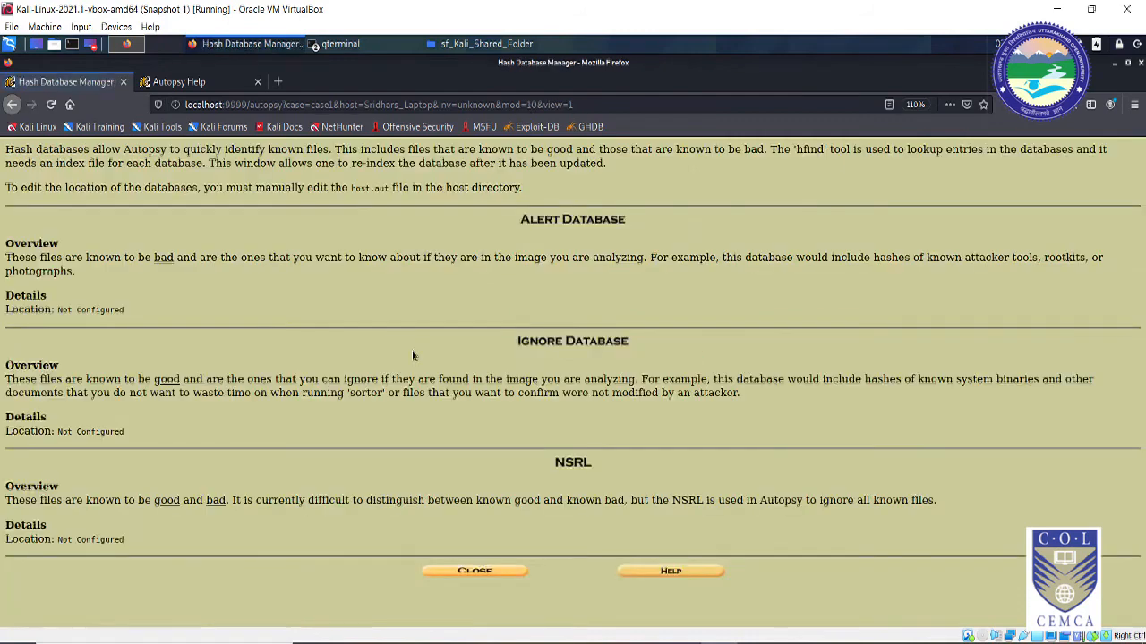
click(12, 106)
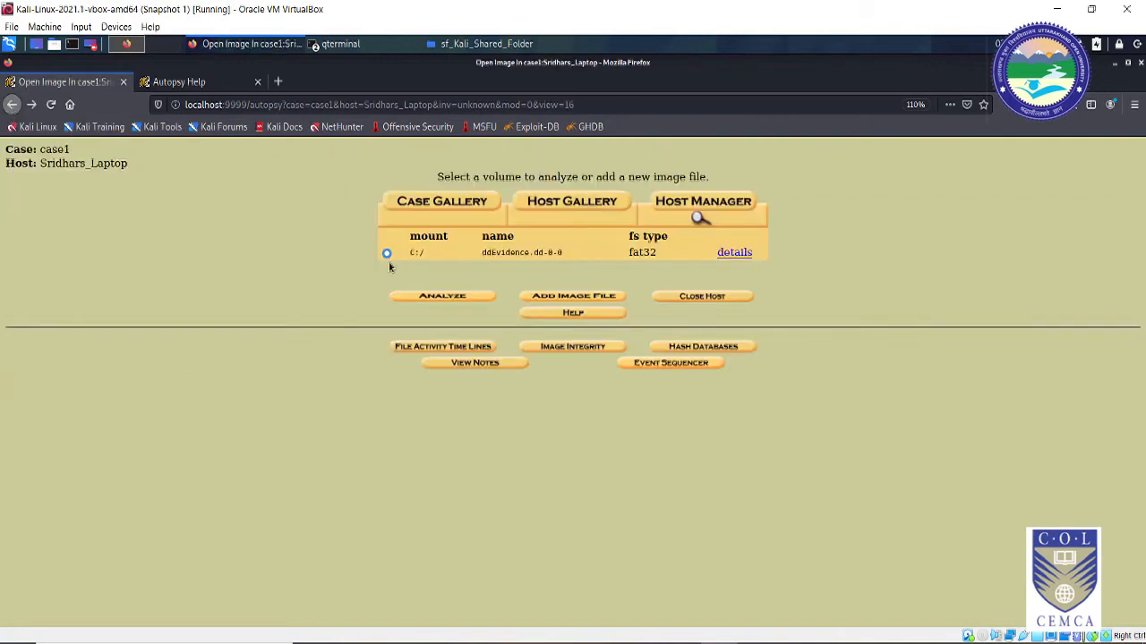
click(470, 363)
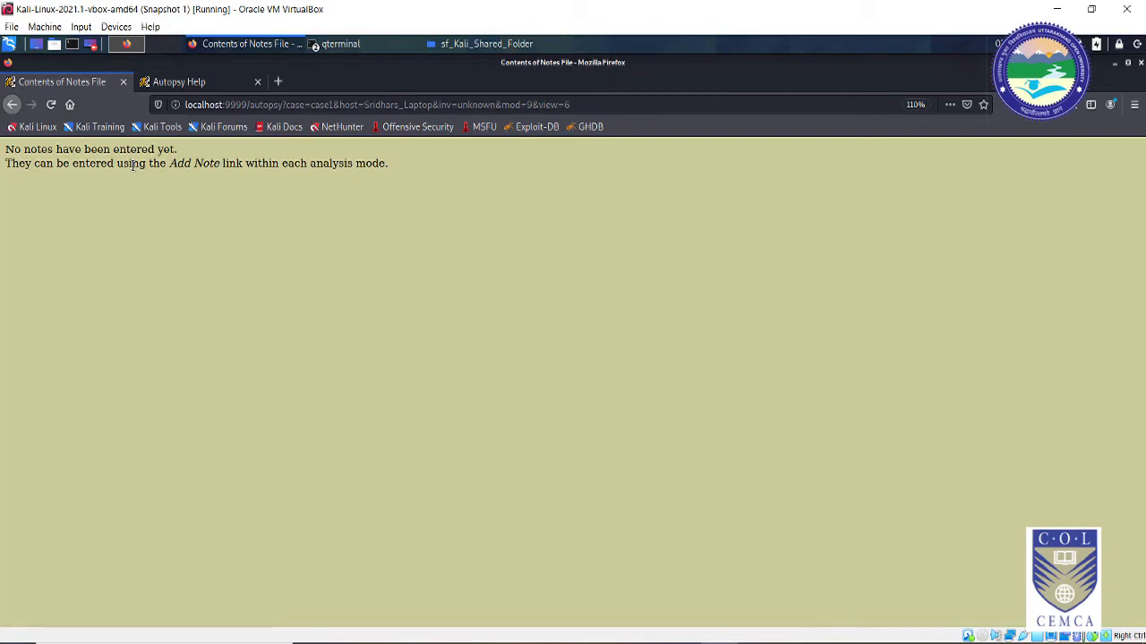
click(11, 104)
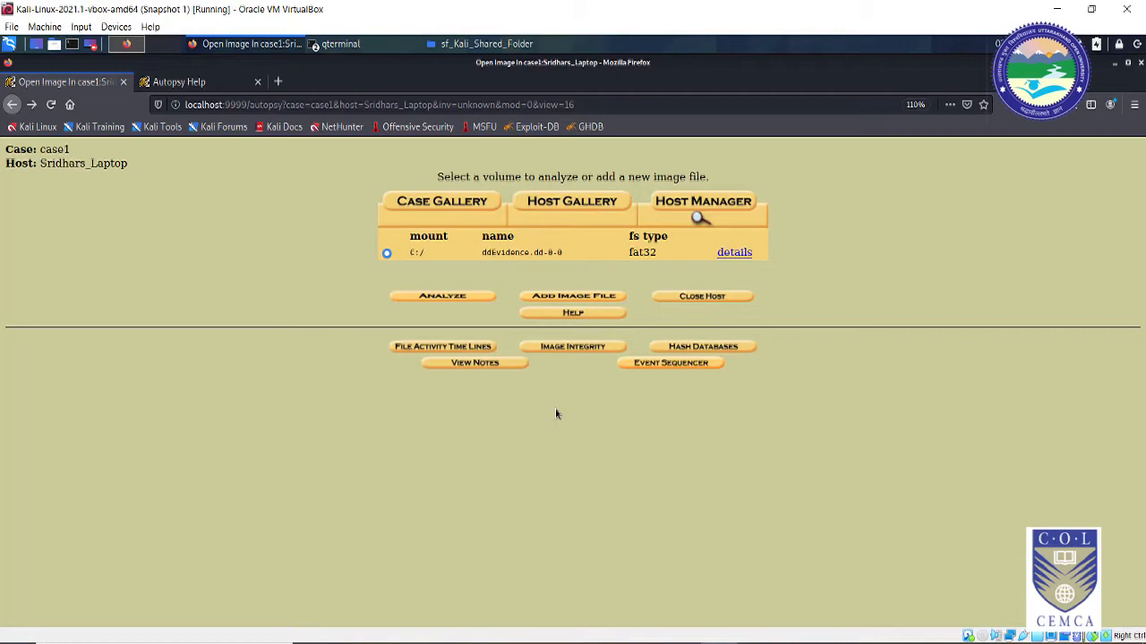
click(668, 364)
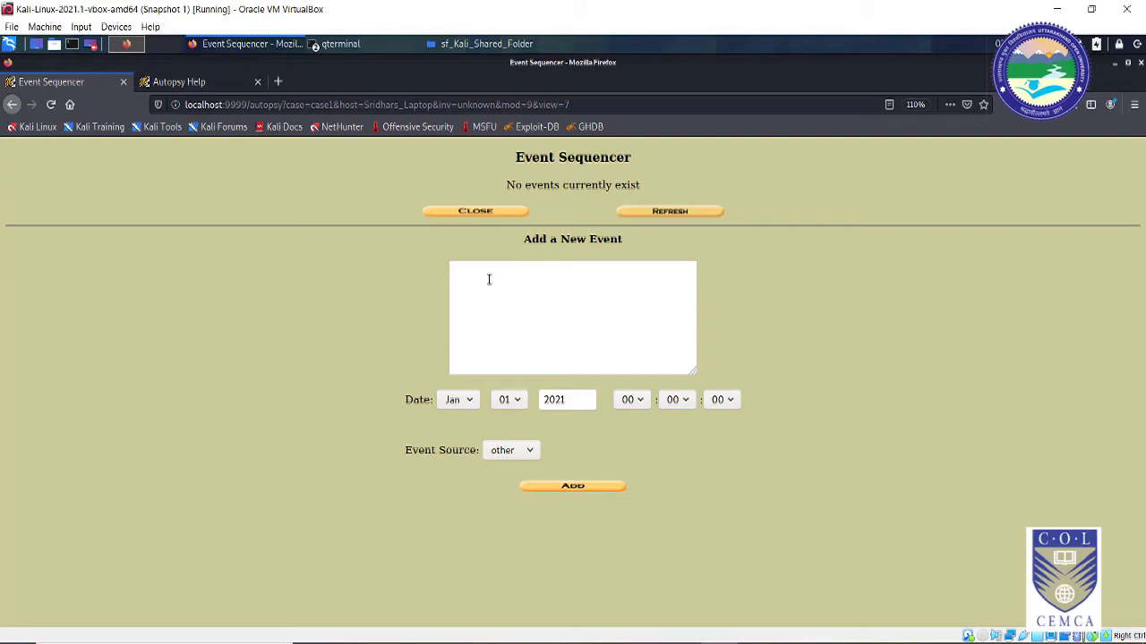
click(487, 213)
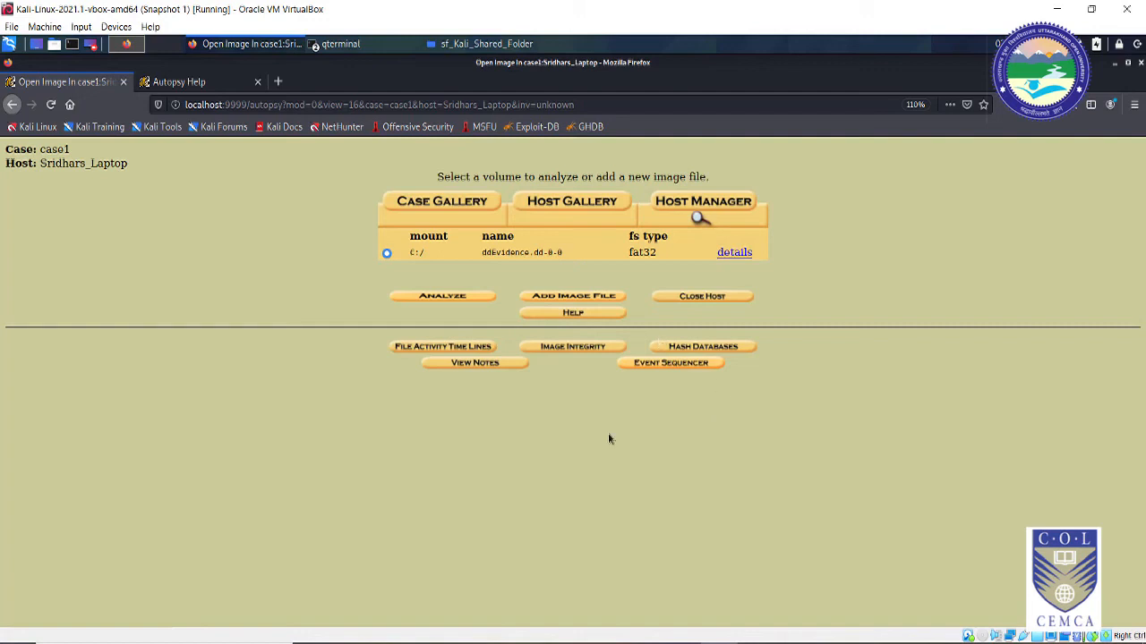
Step: Start File Analysis of the C:/ volume and browse its file listing
click(452, 300)
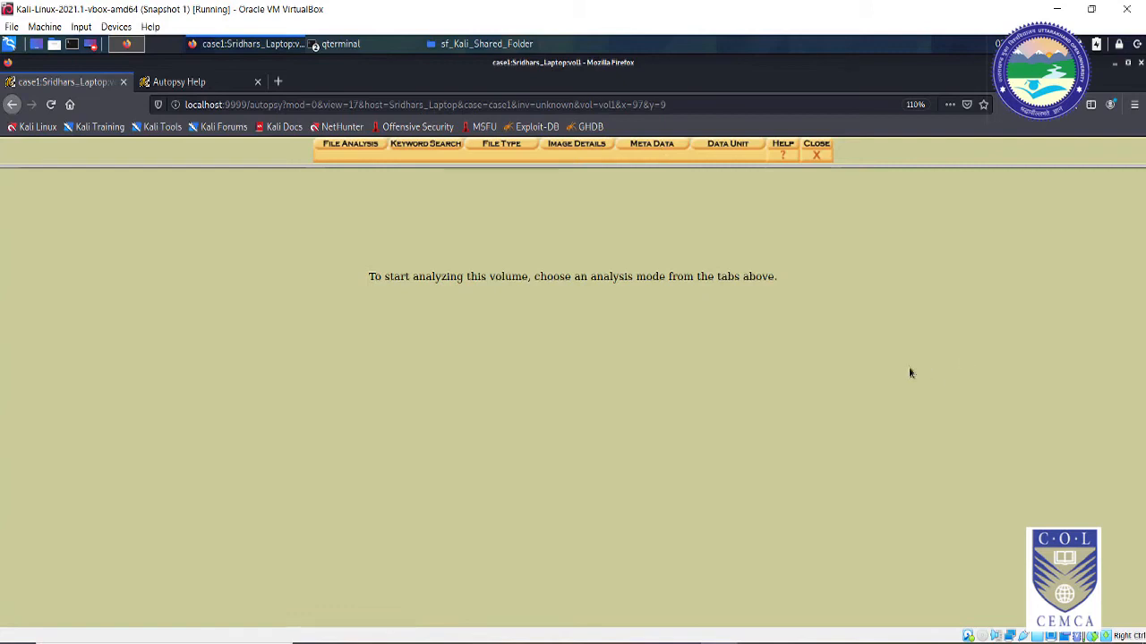
click(360, 147)
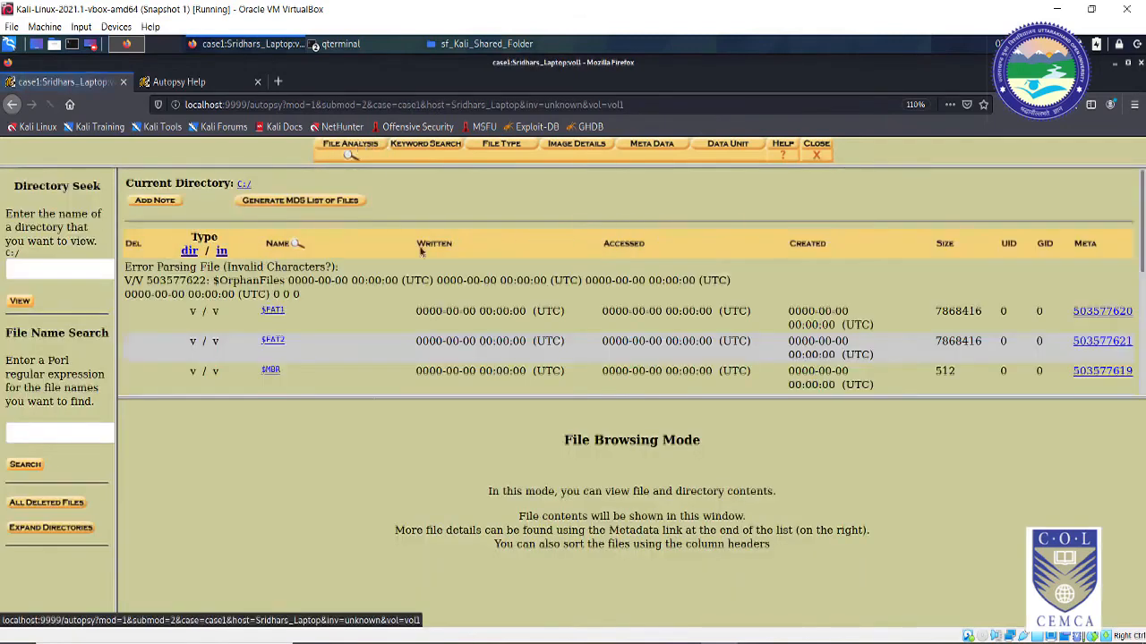
scroll(358, 372, down, 5)
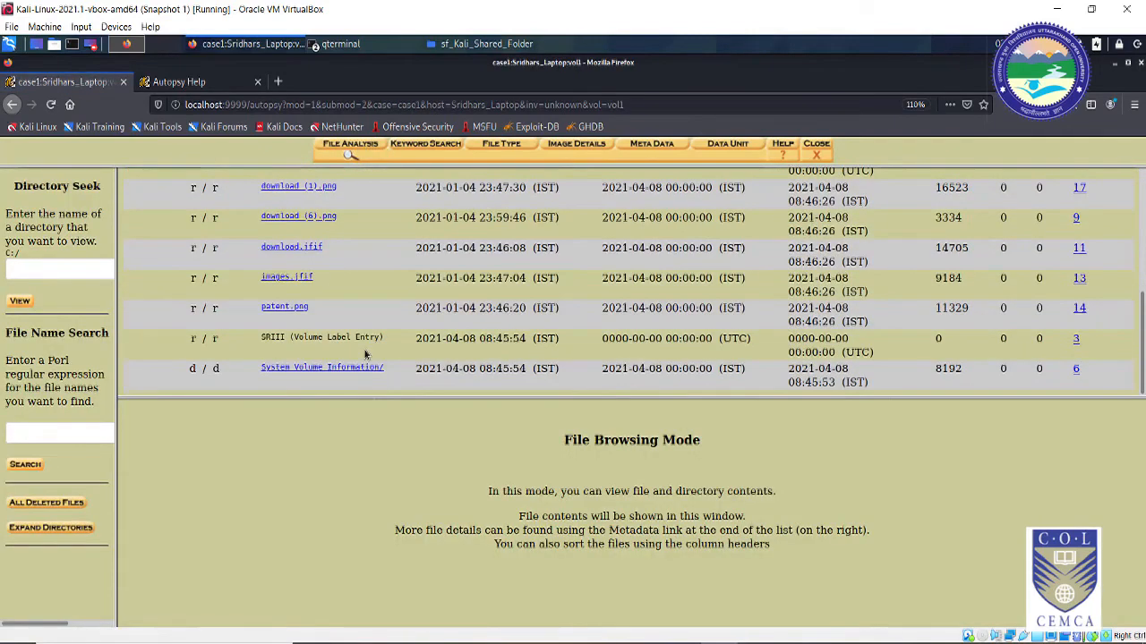
scroll(384, 351, up, 5)
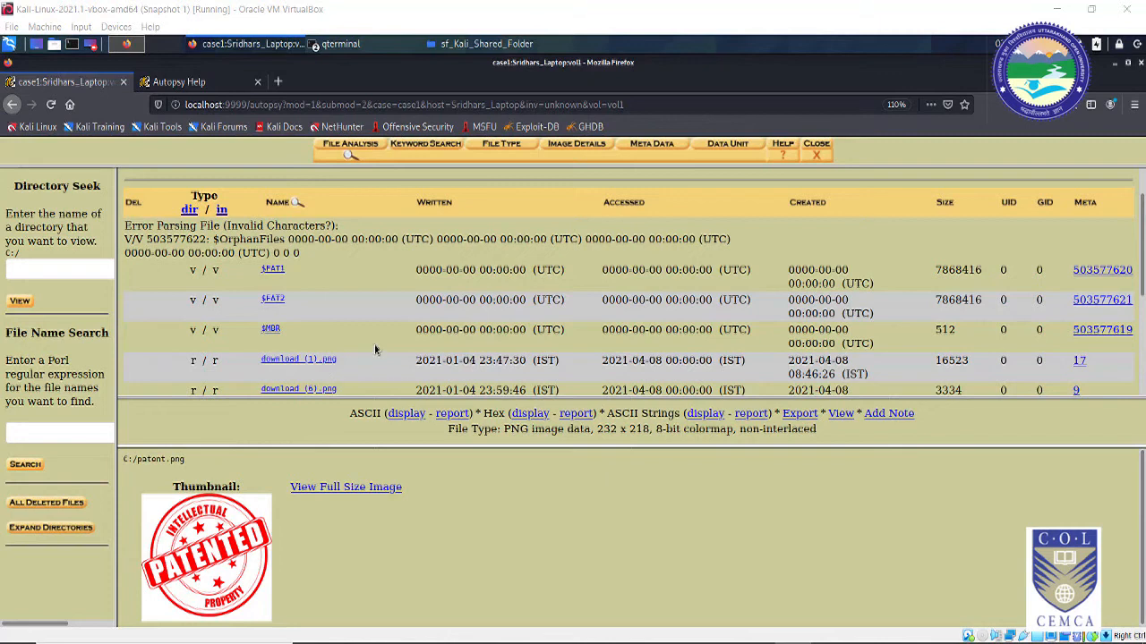
scroll(376, 350, down, 2)
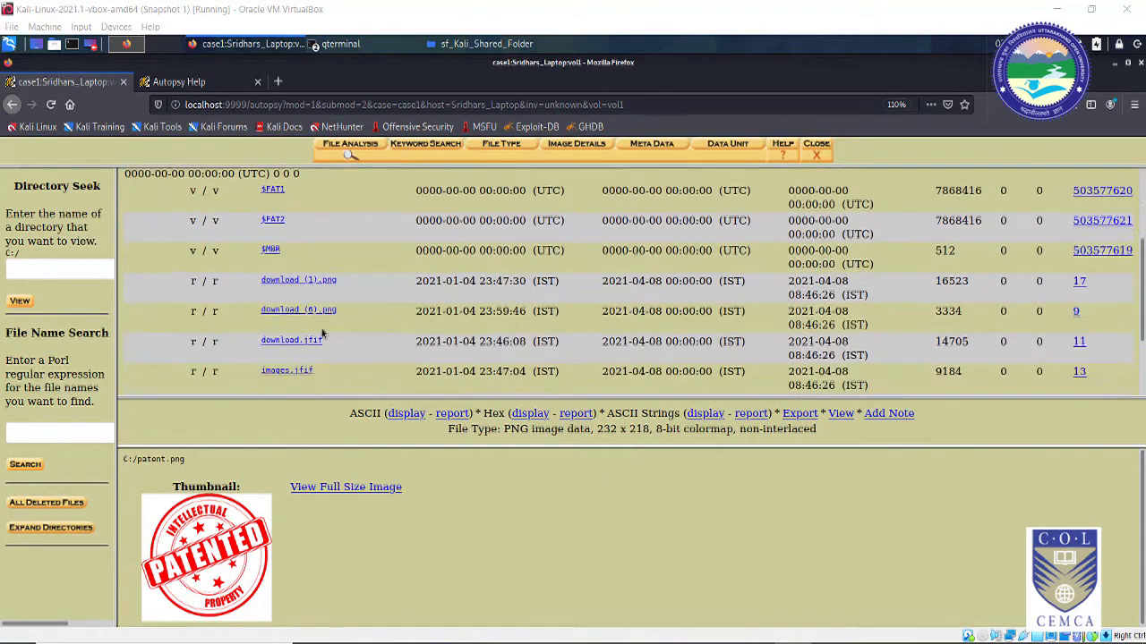
Step: Preview download_(1).png, download_(6).png, download.jfif, images.jfif and patent.png
click(322, 279)
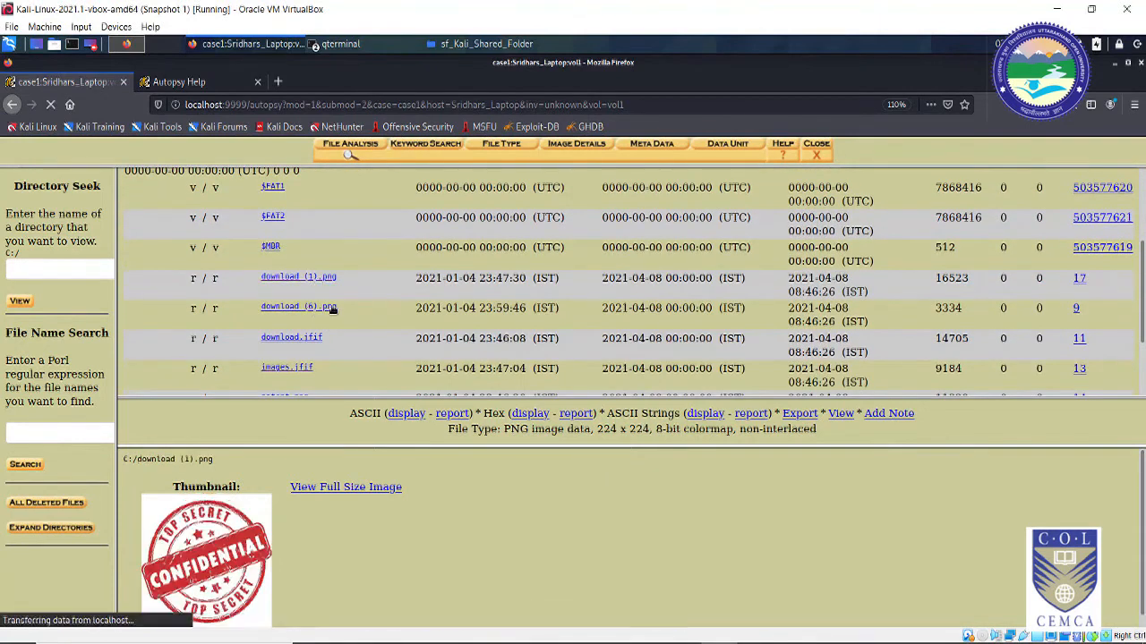
click(333, 309)
scroll(352, 311, down, 2)
click(282, 257)
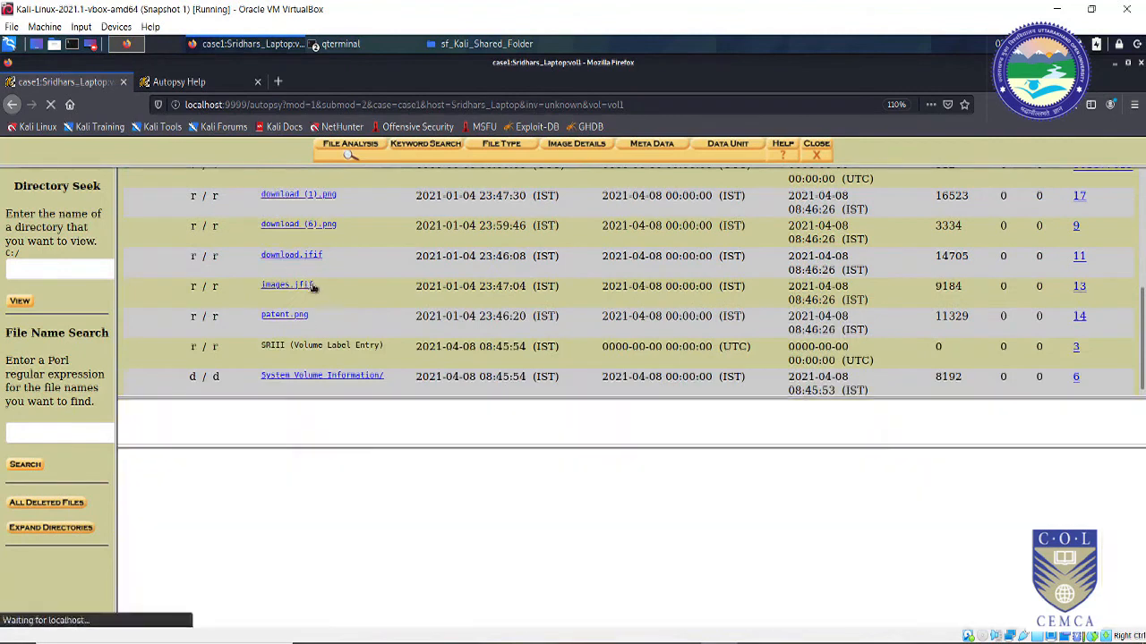
click(285, 286)
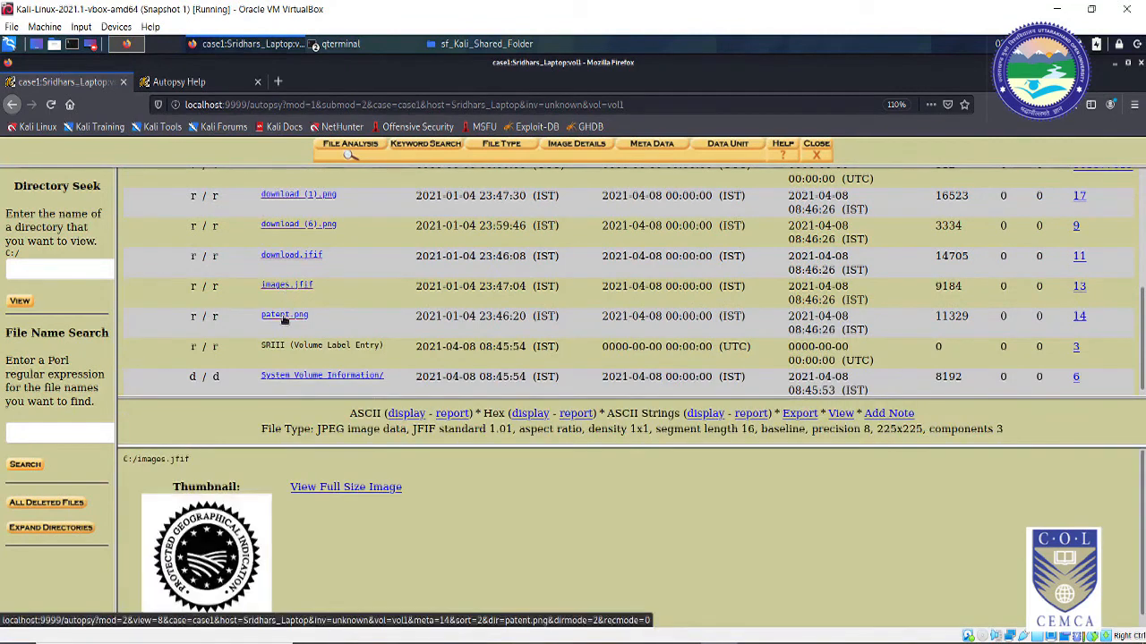
click(283, 317)
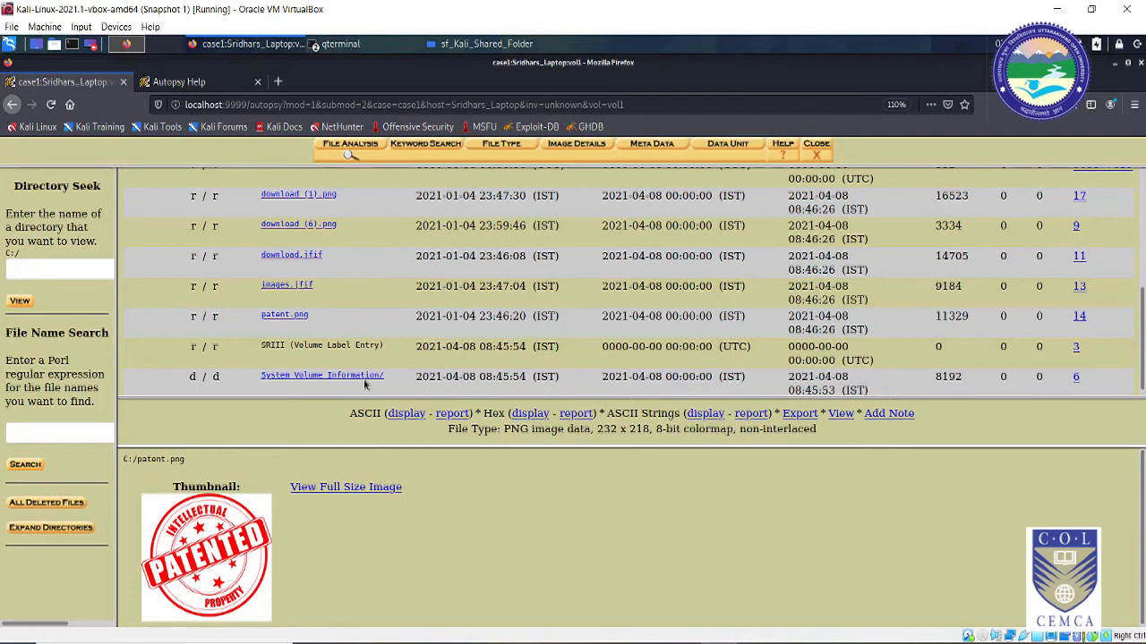
scroll(372, 376, up, 1)
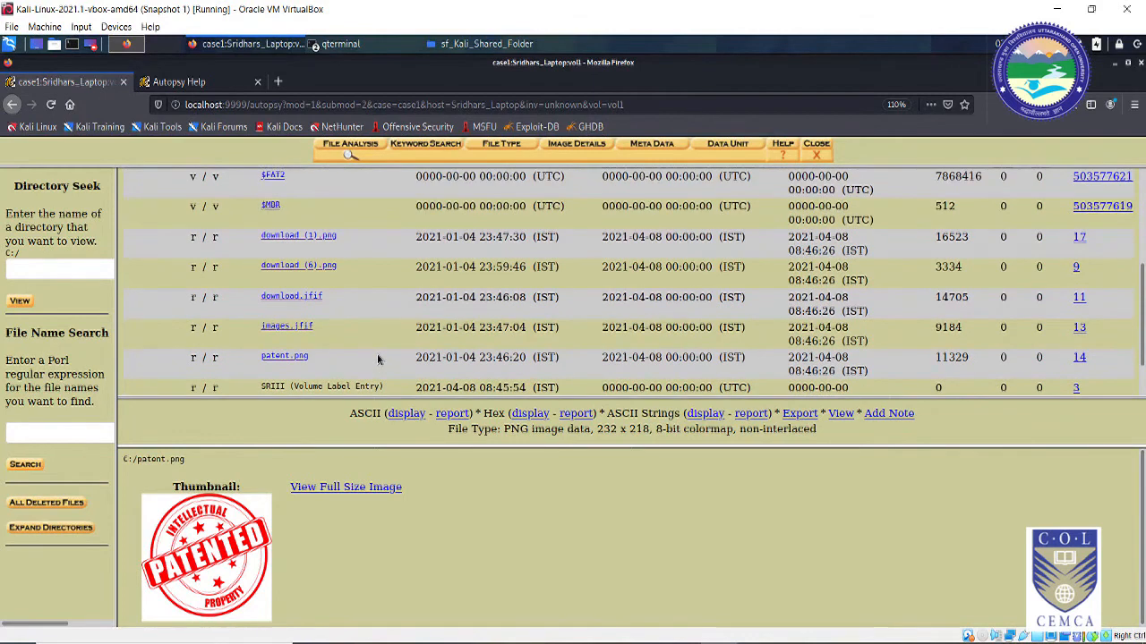
scroll(389, 391, down, 1)
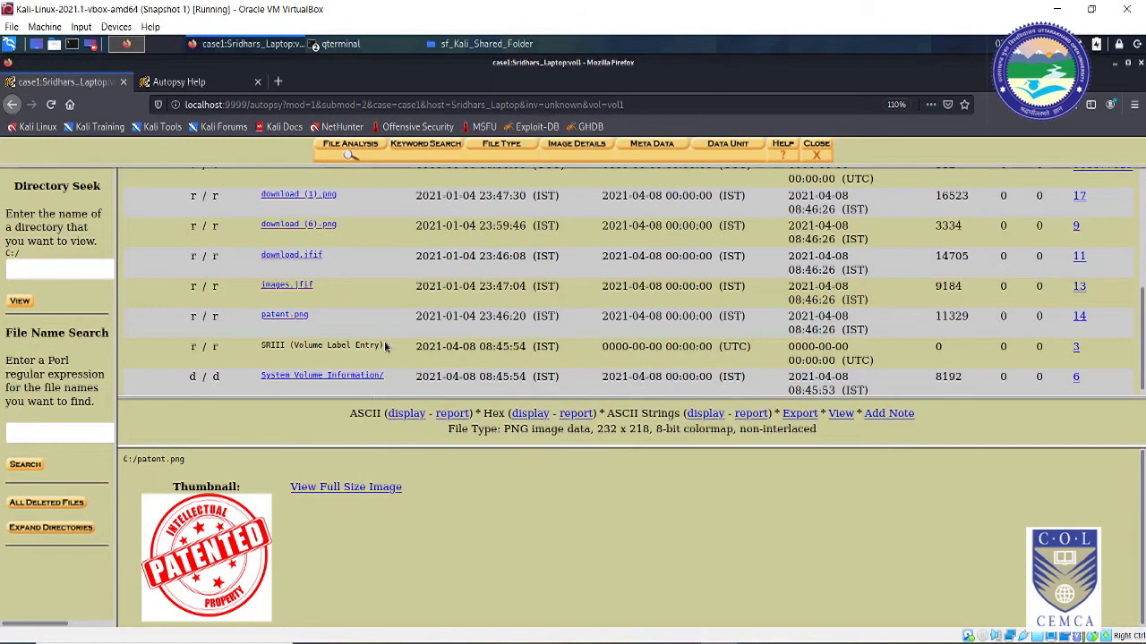
scroll(376, 356, up, 3)
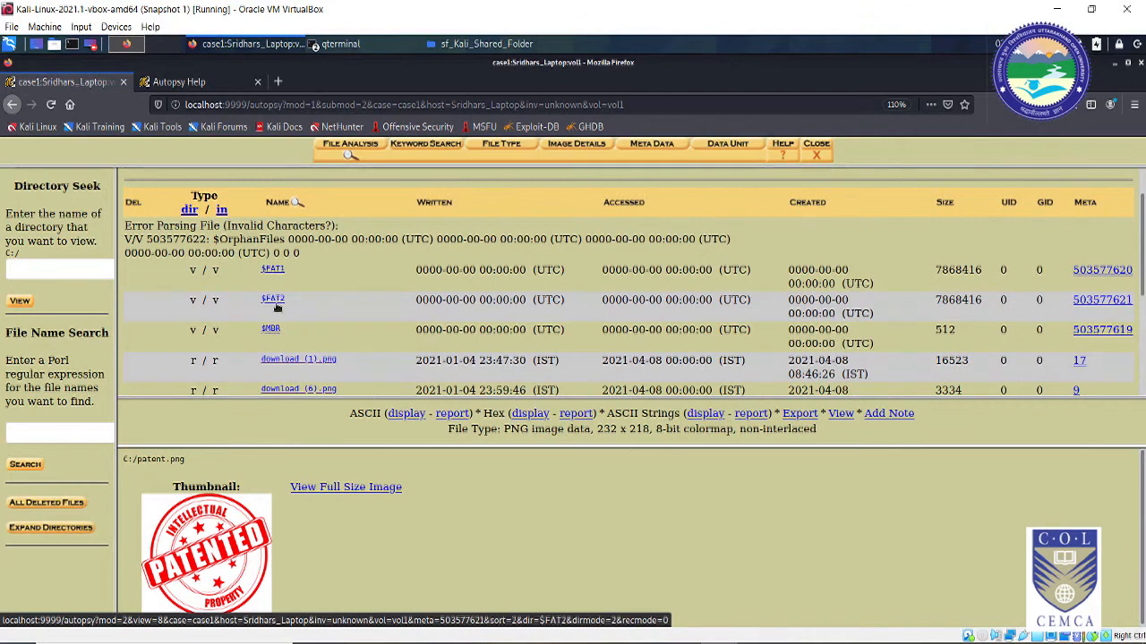
Step: Compare the Size values of $FAT1 and patent.png, then open $FAT1's contents
drag(935, 269, 985, 270)
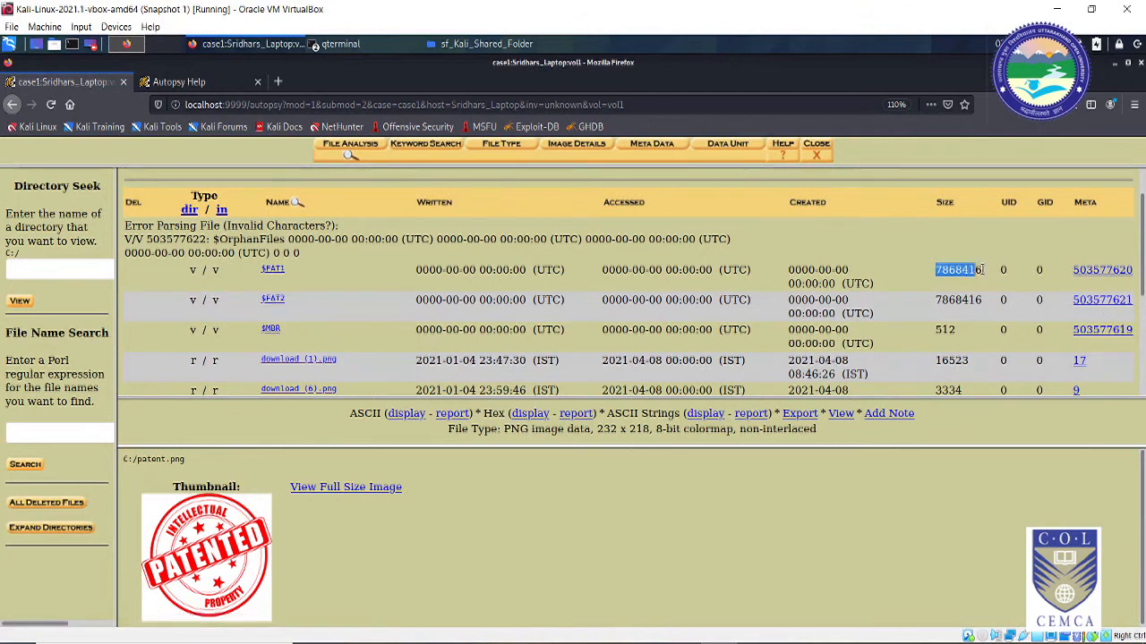
scroll(940, 313, down, 4)
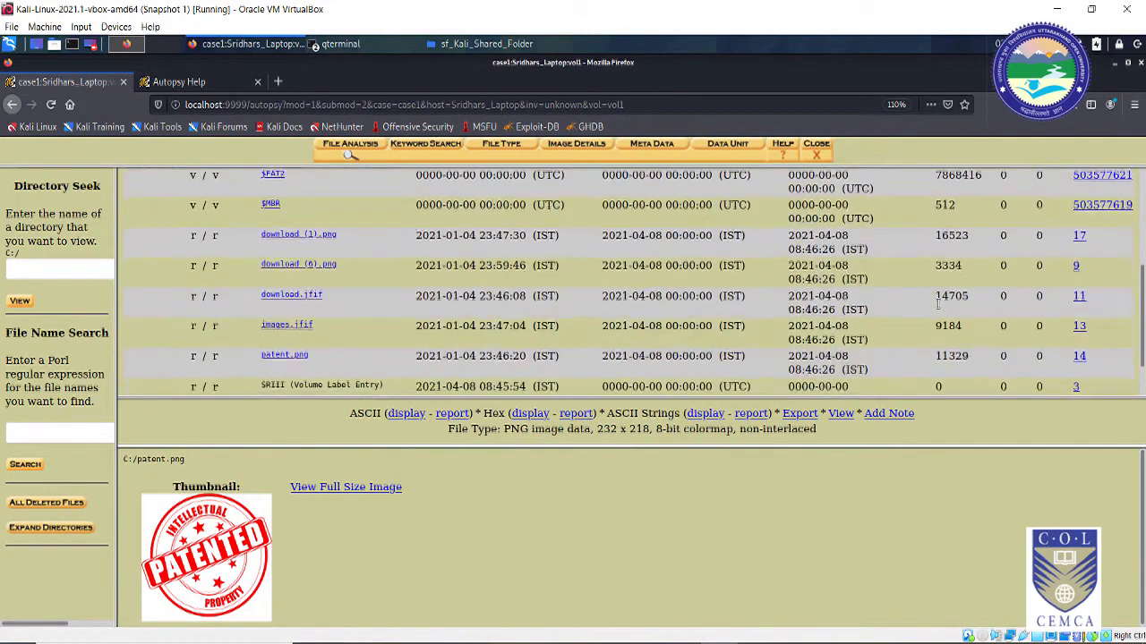
drag(936, 317, 984, 313)
scroll(940, 324, up, 5)
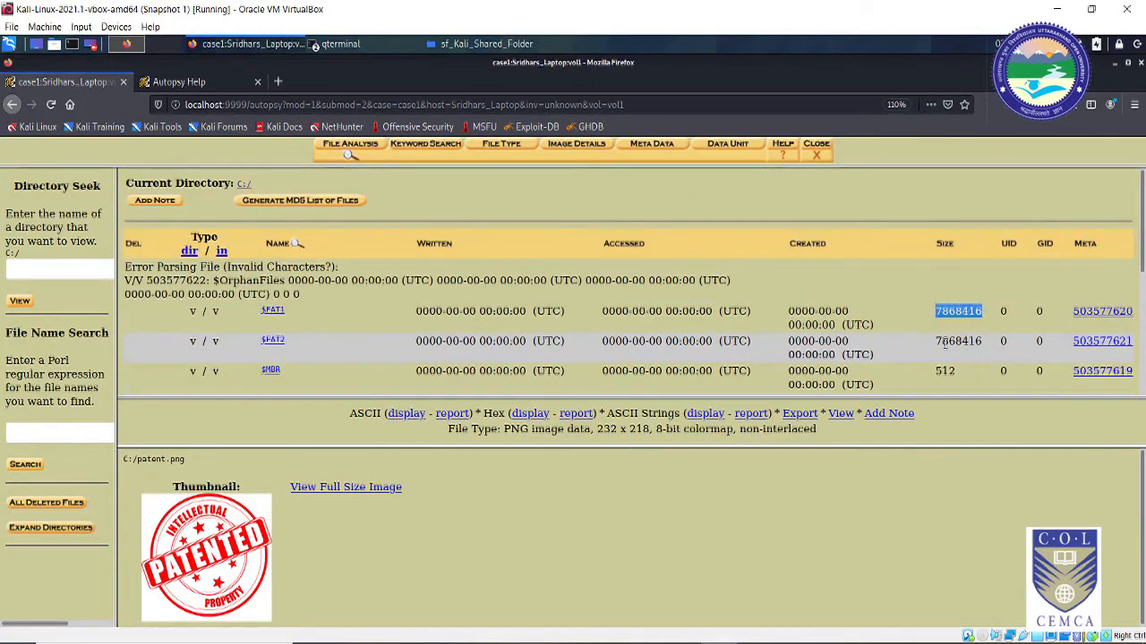
click(272, 311)
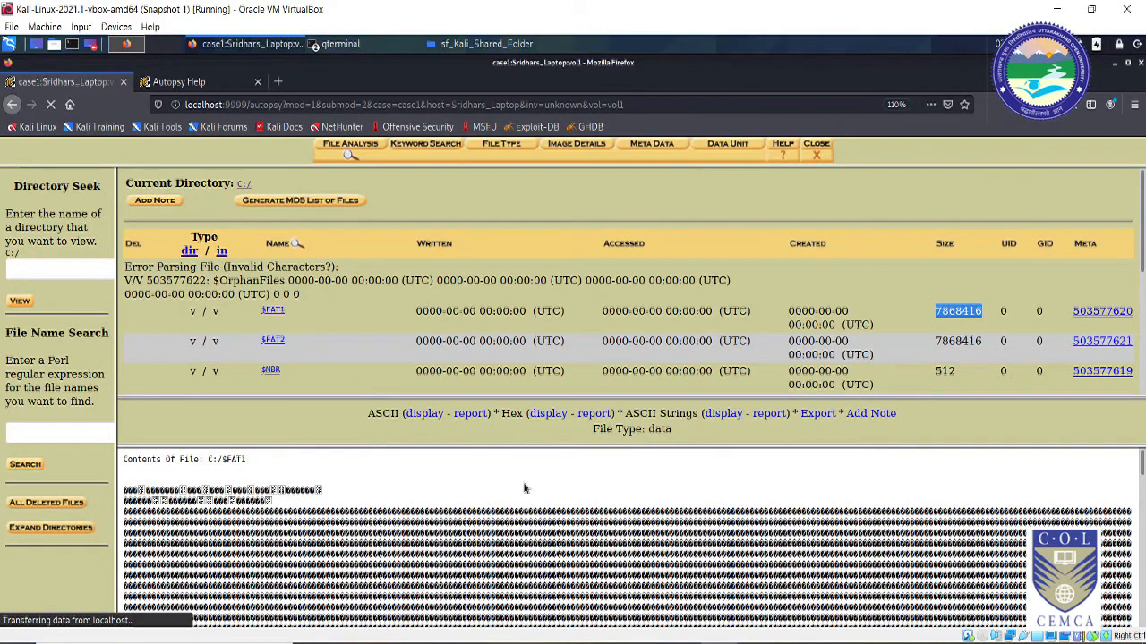
Step: Display $FAT1 in hex and scroll through the FAT table's offsets and byte values
click(550, 417)
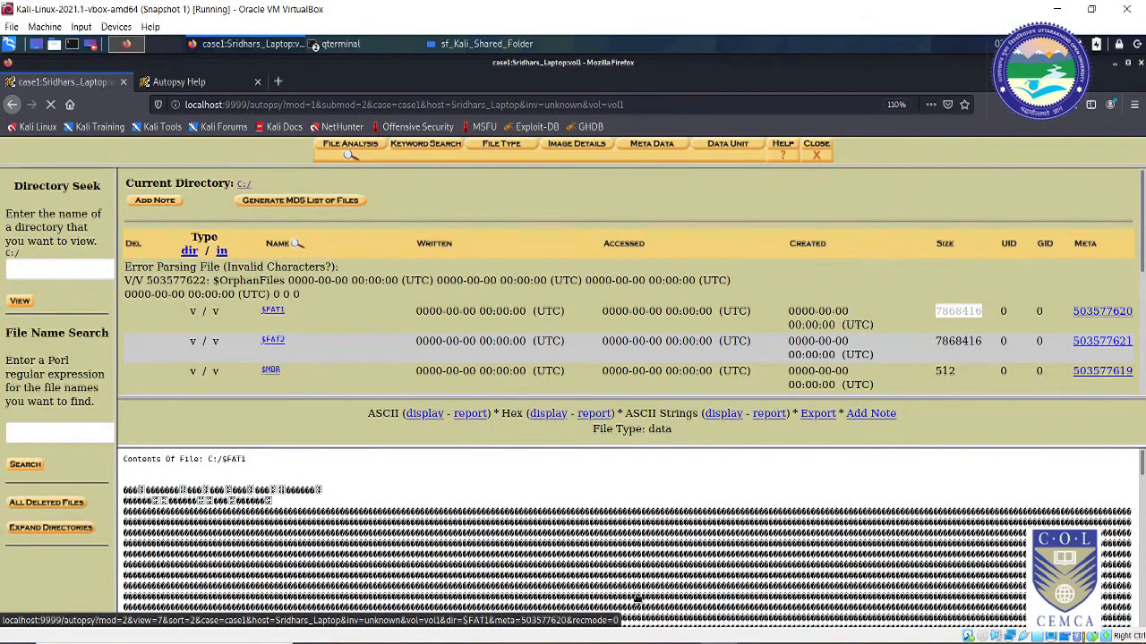
scroll(277, 546, down, 1)
scroll(277, 546, down, 5)
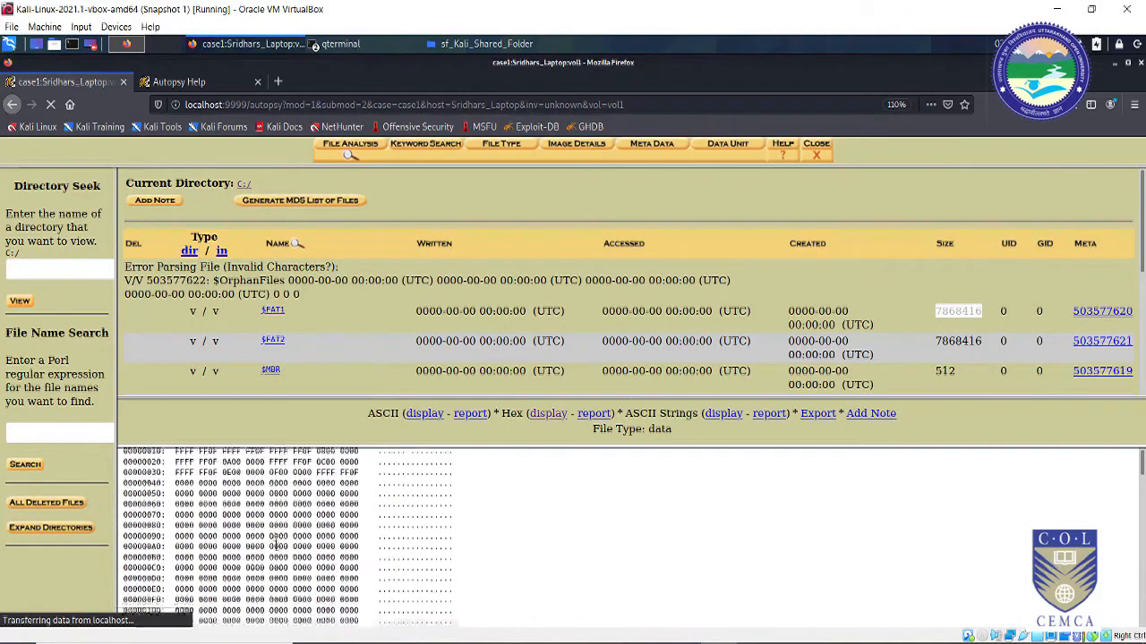
scroll(277, 544, down, 6)
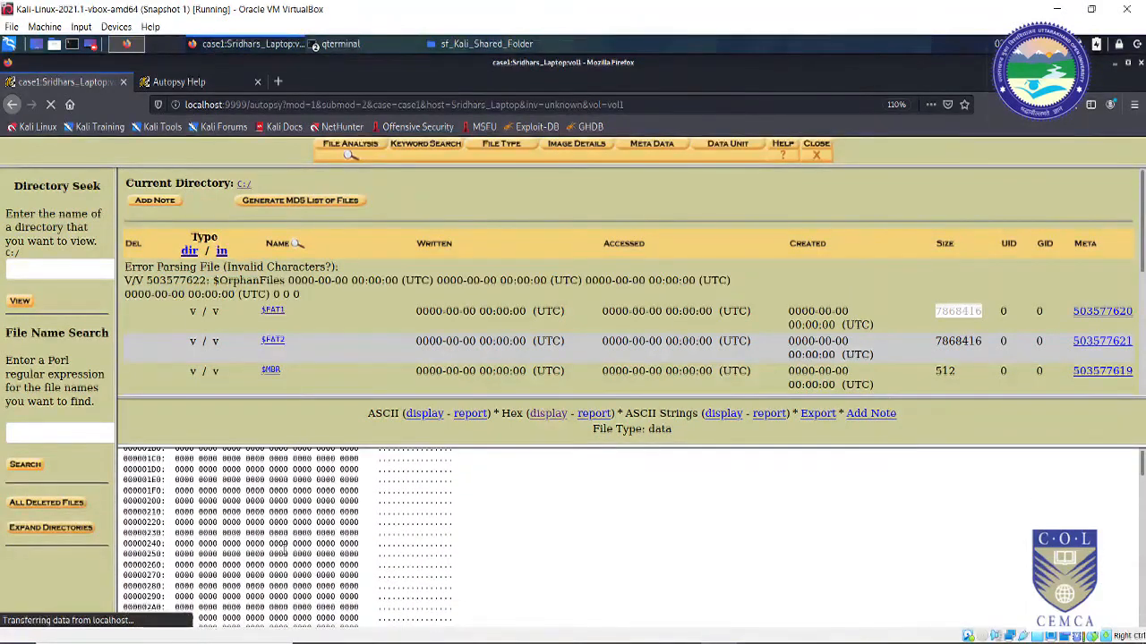
scroll(285, 551, down, 1)
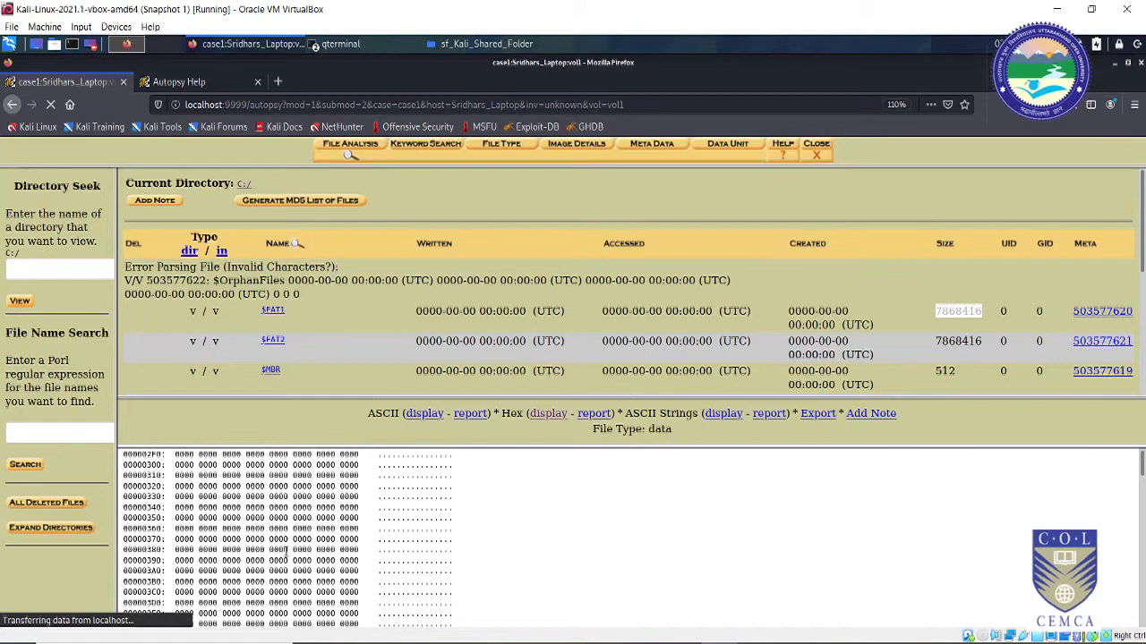
scroll(300, 530, up, 5)
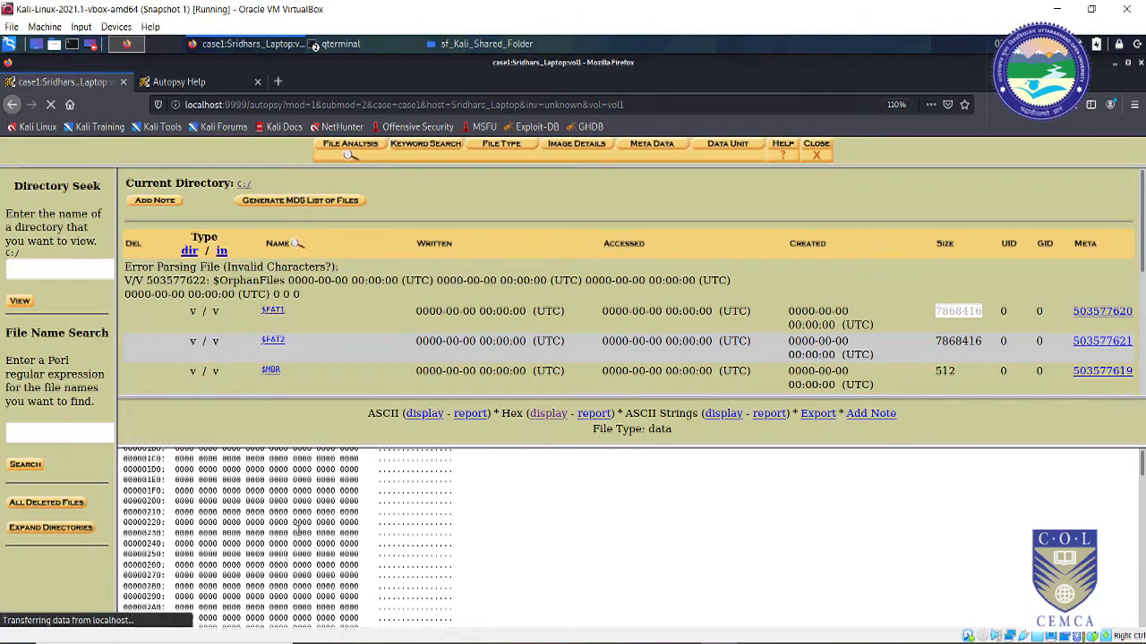
scroll(304, 549, up, 5)
scroll(312, 553, up, 3)
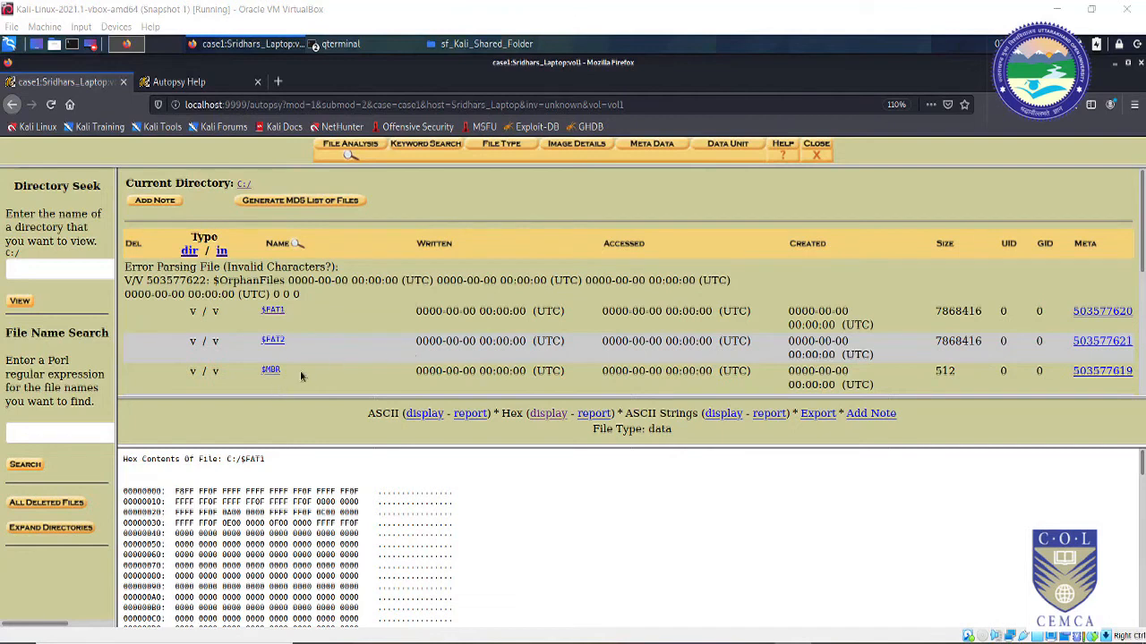
scroll(296, 367, down, 2)
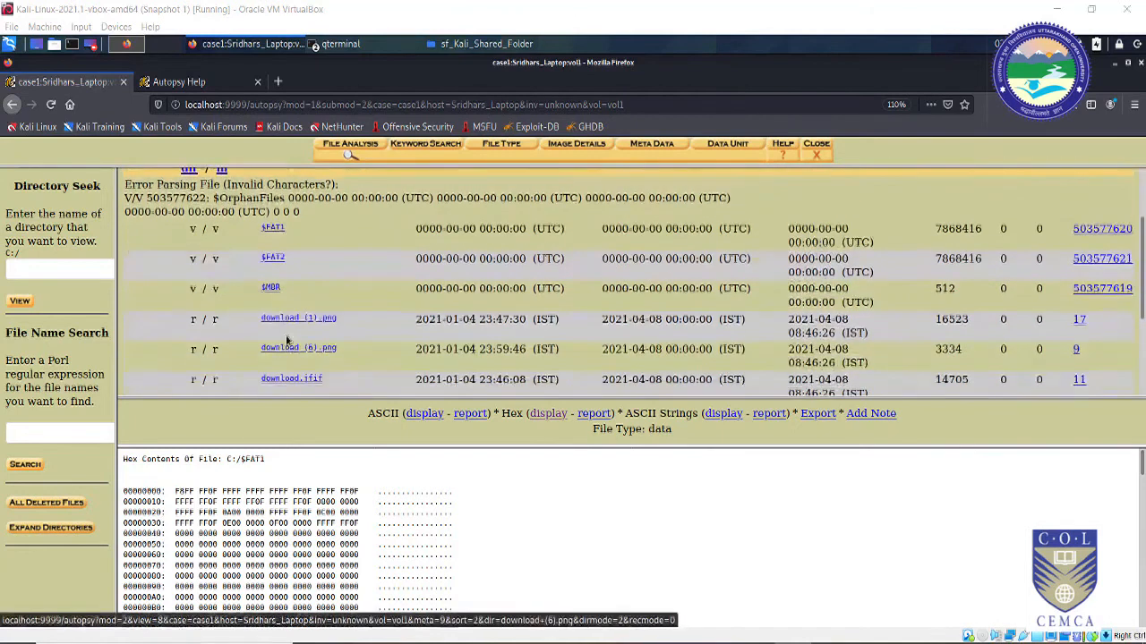
Step: Open download (6).png to show its CRIME SCENE thumbnail and mark its Written timestamp
click(329, 350)
drag(417, 350, 537, 350)
click(477, 352)
drag(417, 350, 527, 350)
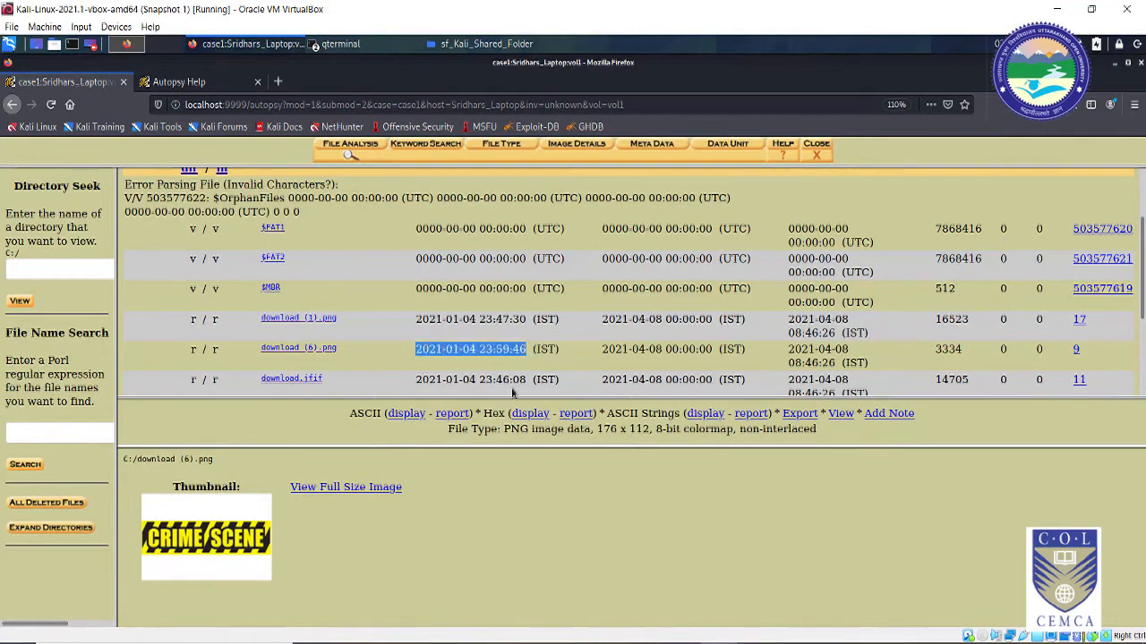
scroll(480, 338, up, 3)
scroll(481, 337, down, 4)
click(464, 307)
scroll(475, 341, up, 1)
scroll(475, 340, down, 1)
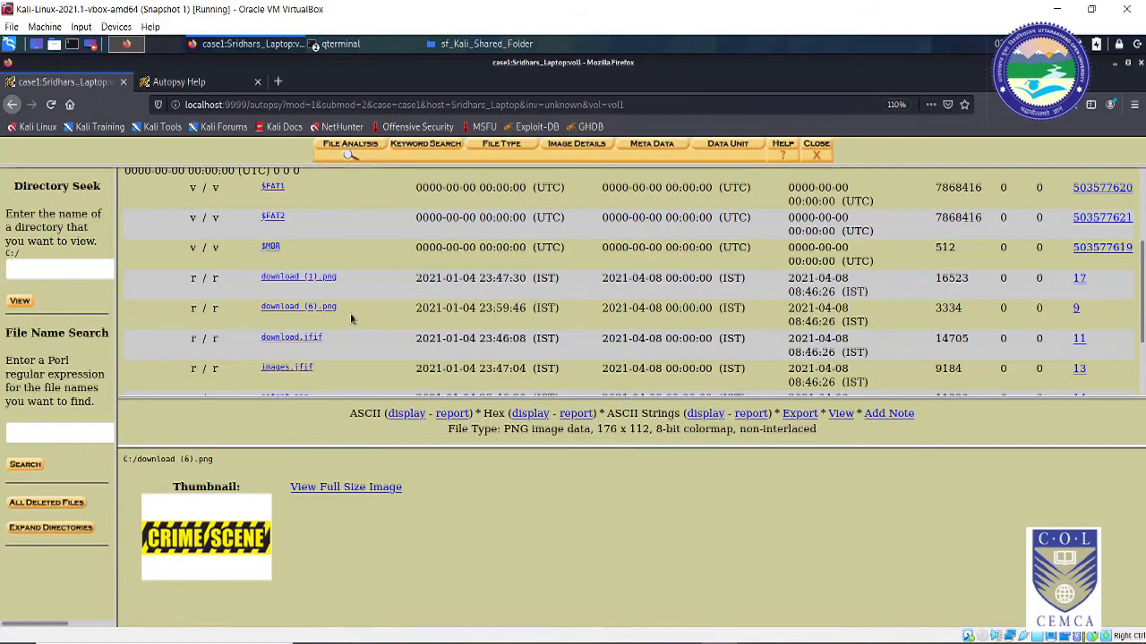
Step: Scroll the listing and mark download (6).png's Written and Created date cells
scroll(528, 360, up, 1)
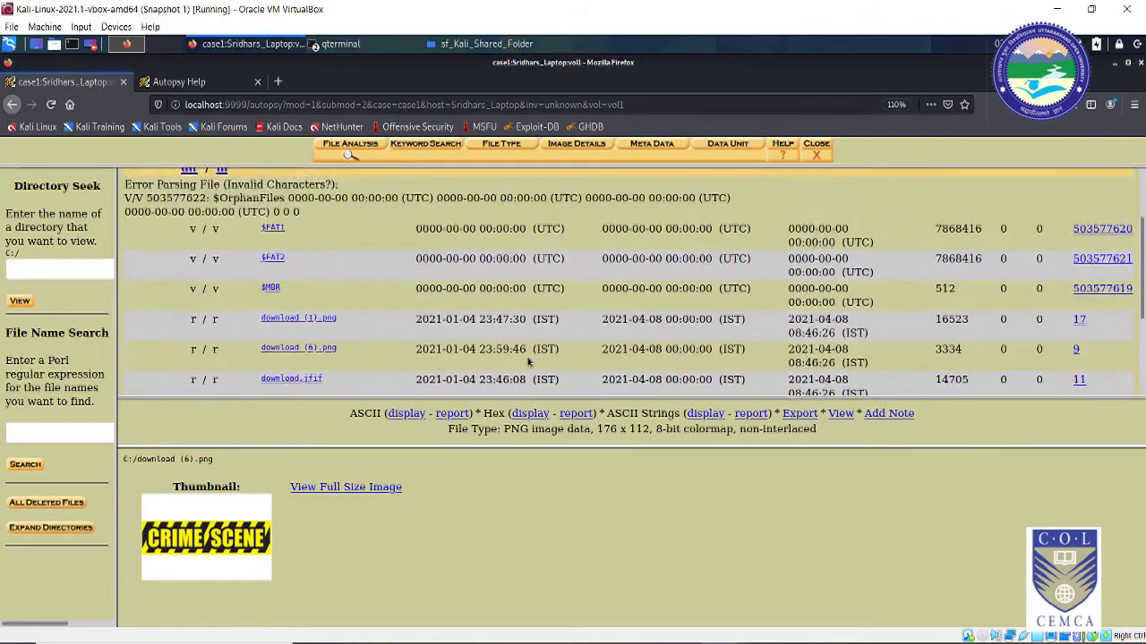
scroll(717, 327, up, 2)
scroll(717, 327, down, 2)
scroll(636, 244, up, 1)
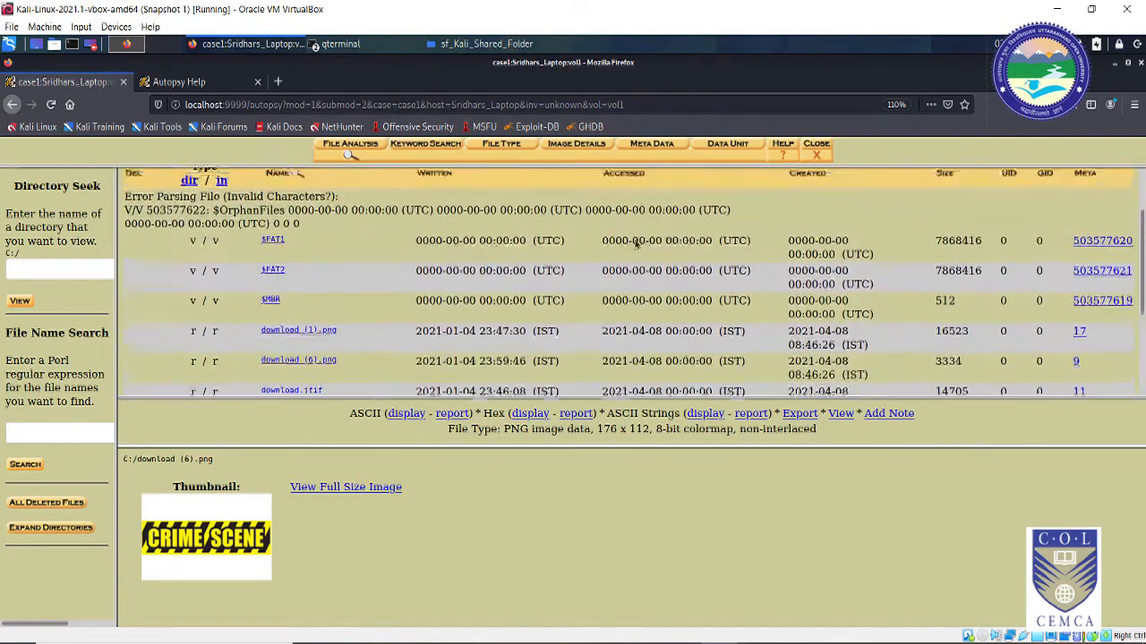
scroll(637, 243, up, 1)
scroll(637, 243, down, 2)
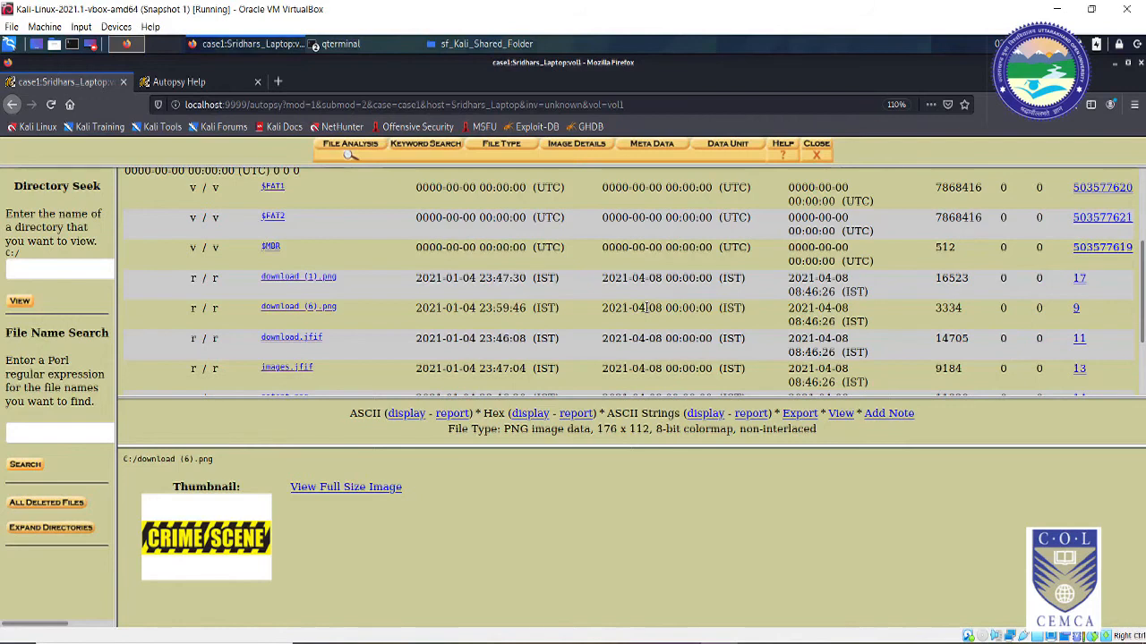
scroll(779, 269, up, 3)
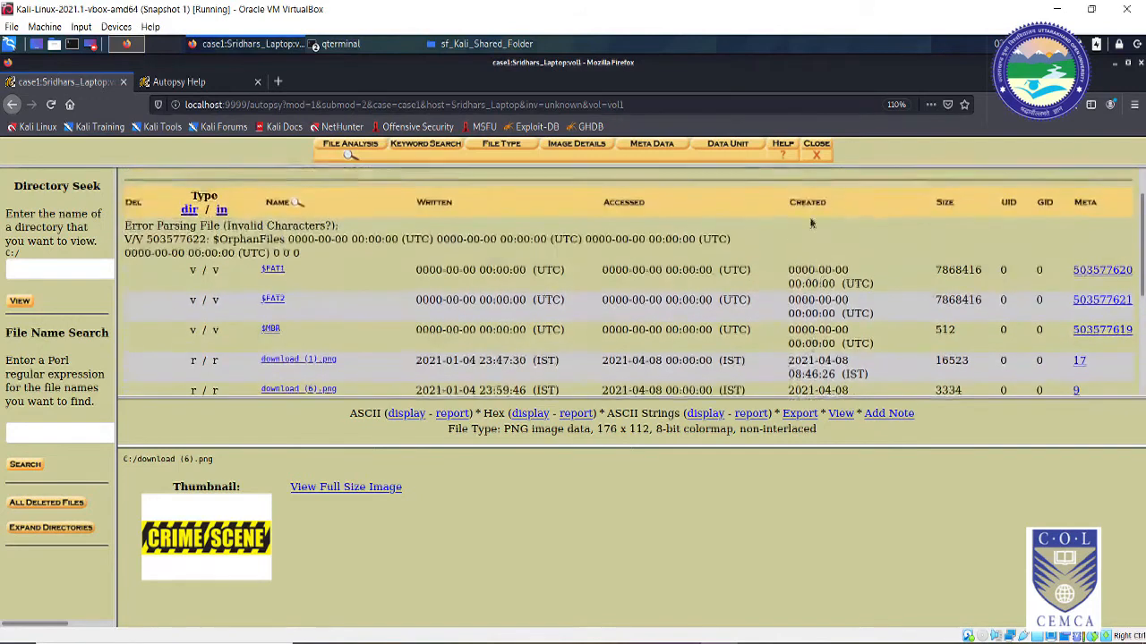
scroll(808, 206, up, 1)
scroll(832, 269, down, 2)
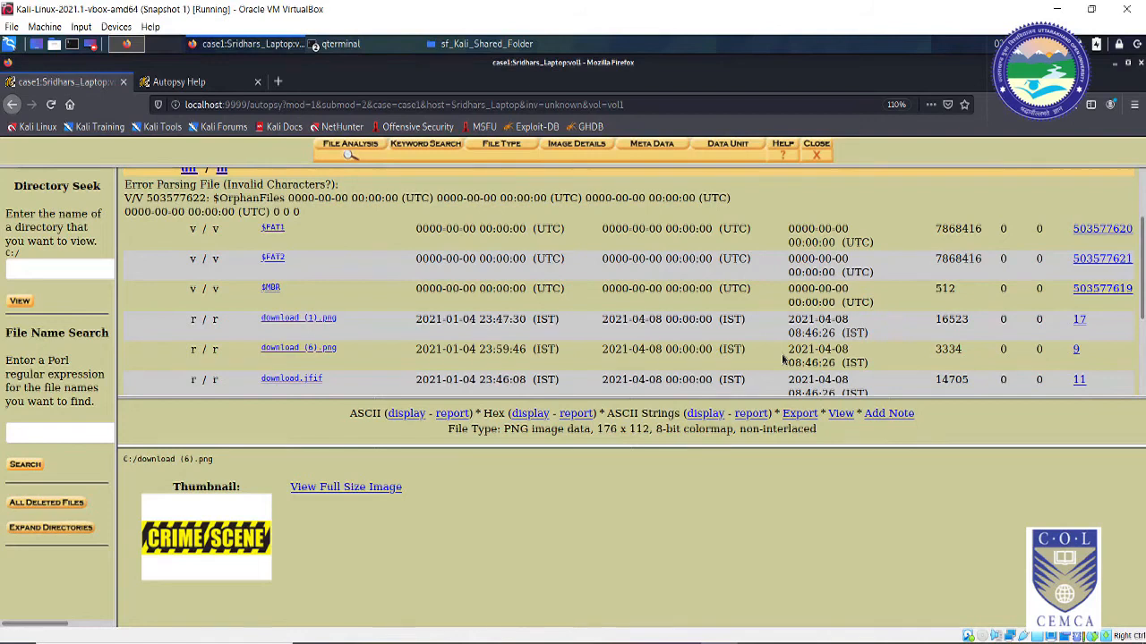
drag(772, 353, 848, 354)
scroll(851, 360, up, 1)
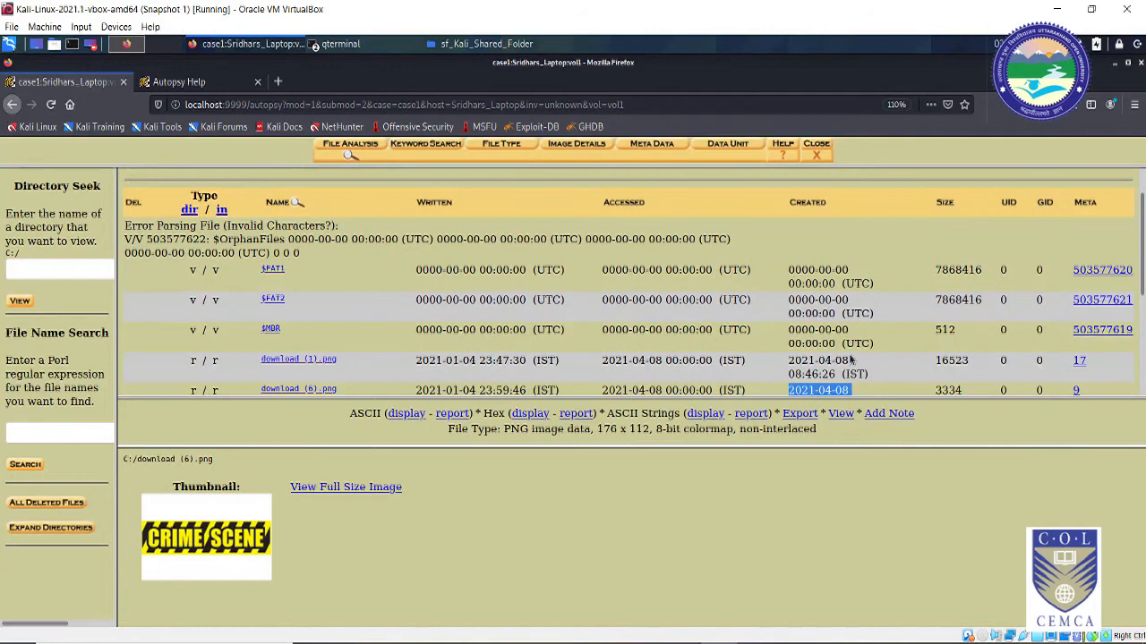
scroll(851, 360, down, 1)
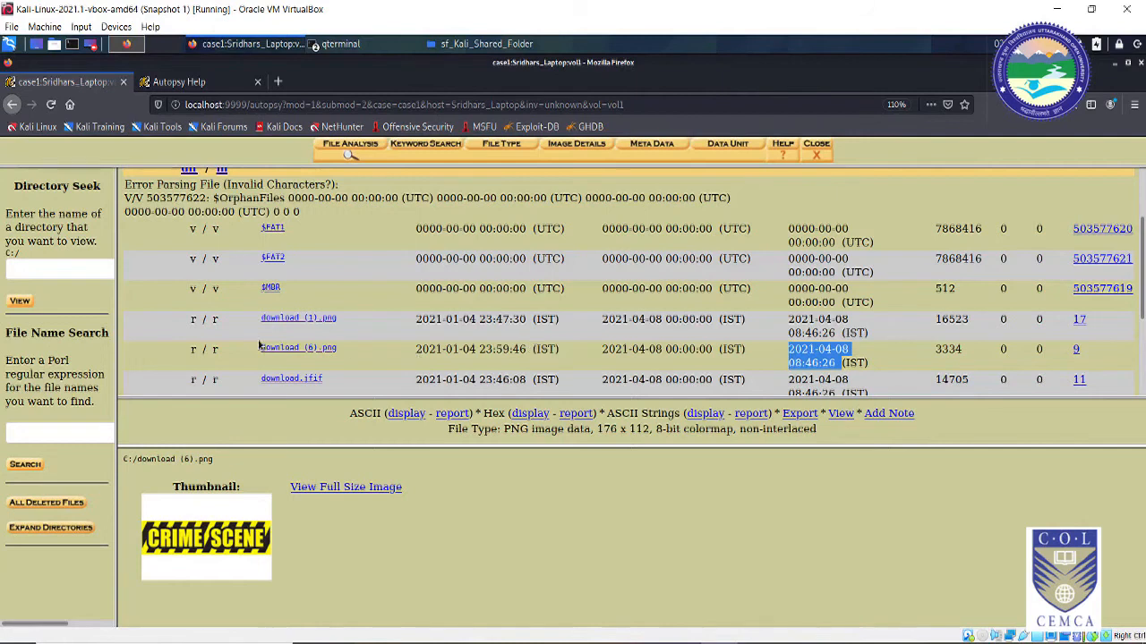
drag(416, 349, 495, 349)
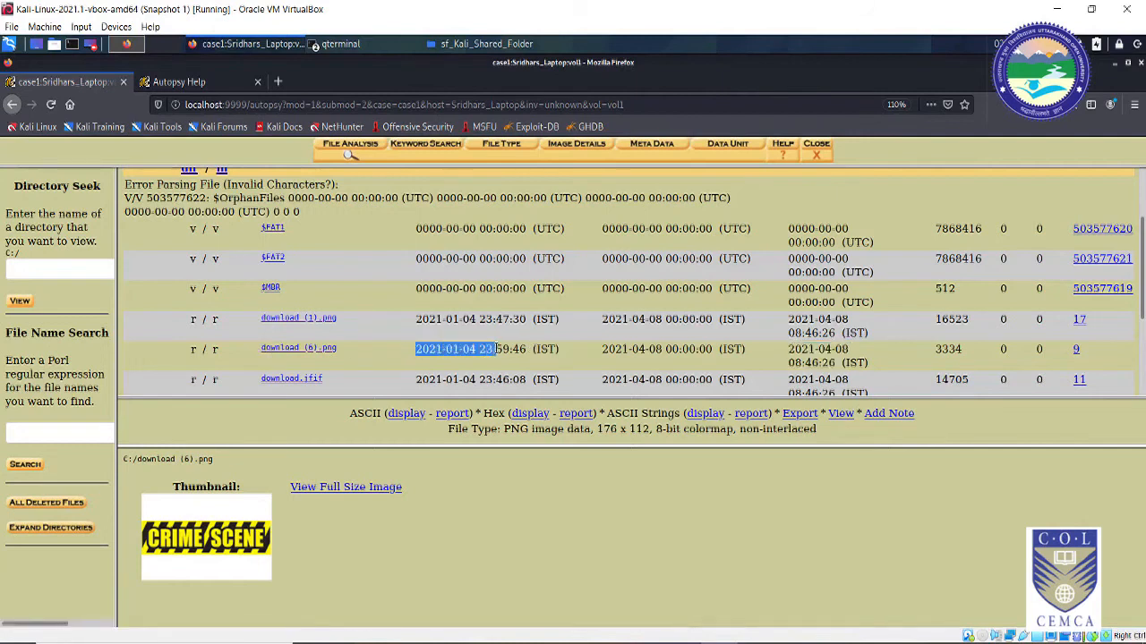
scroll(797, 345, up, 1)
scroll(789, 349, down, 2)
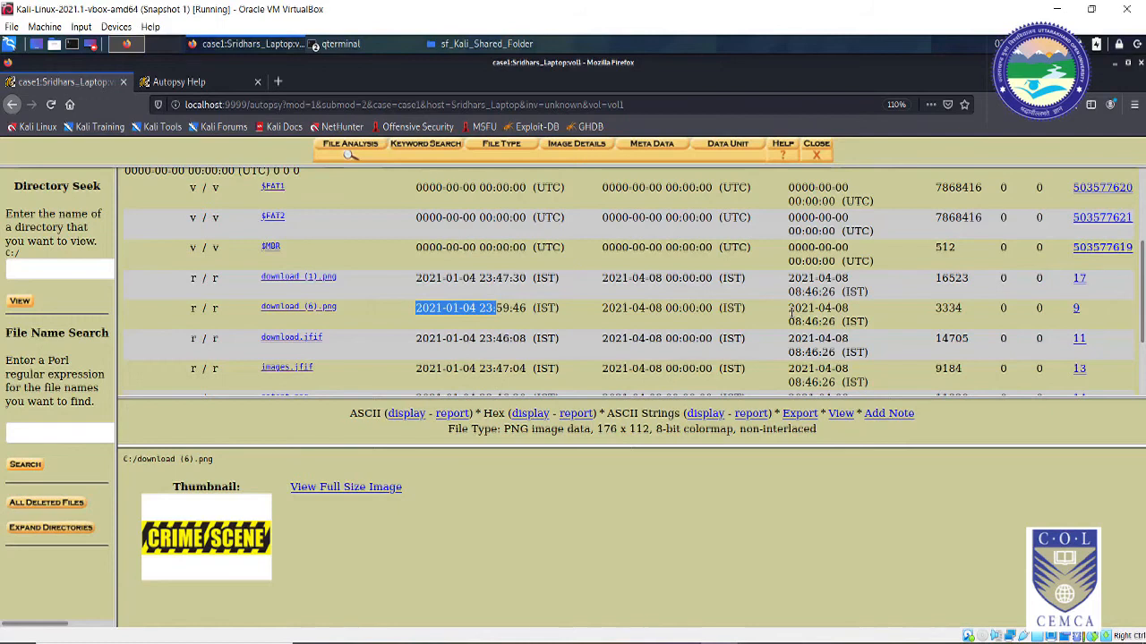
click(447, 326)
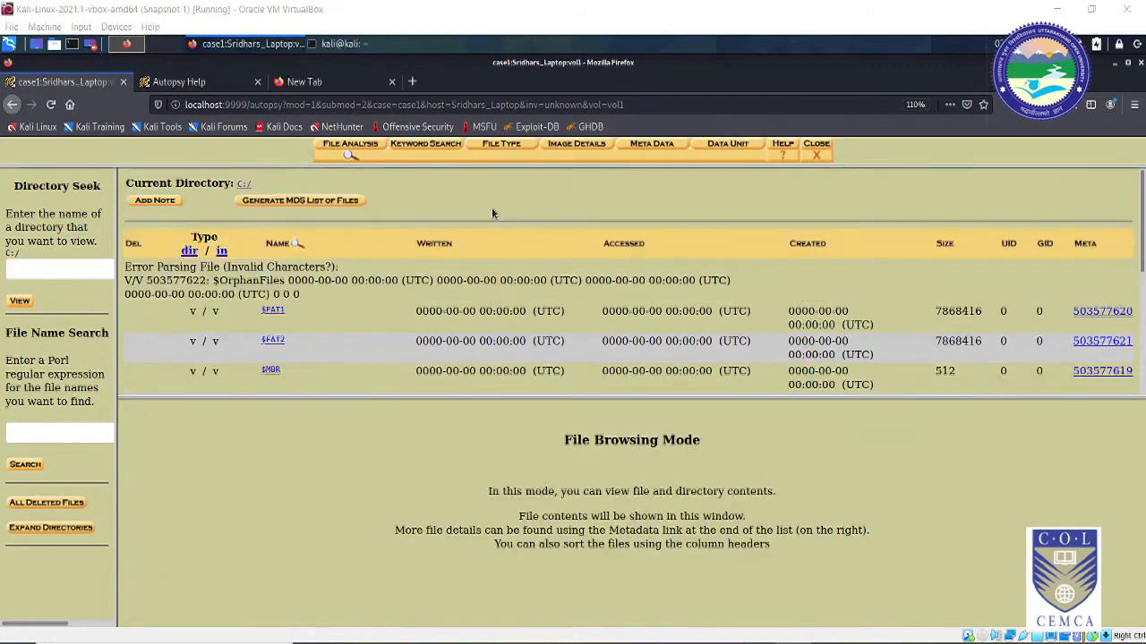
Step: Enter gmail as the keyword on the Keyword Search page and run the search
click(428, 147)
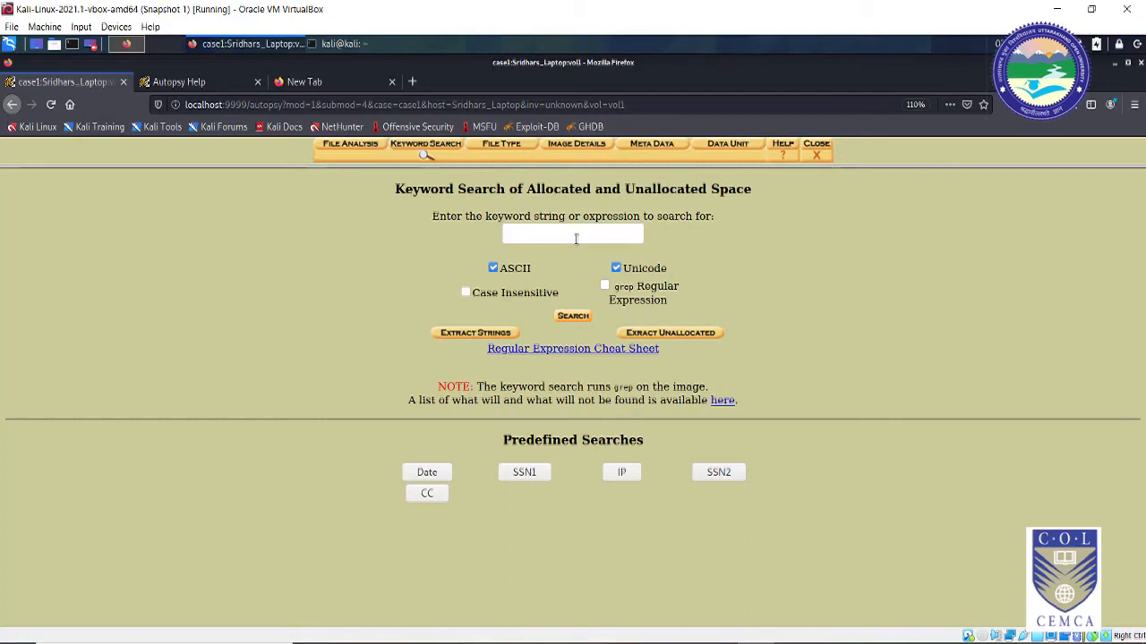
click(558, 235)
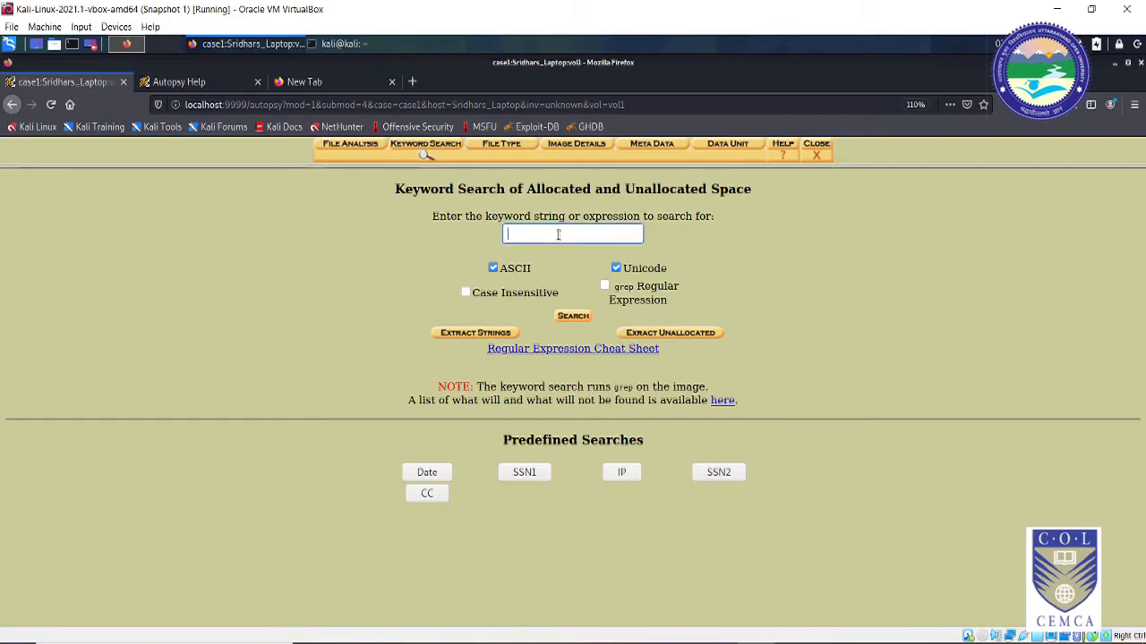
text(gmail)
click(927, 346)
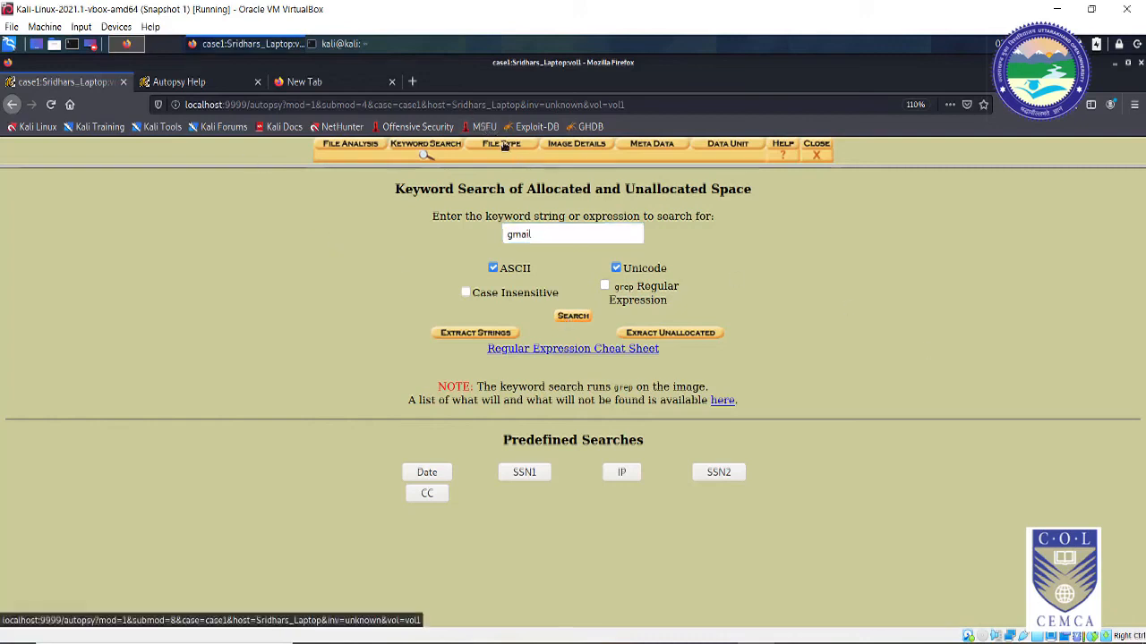
Step: Open the File Type page in a new tab and switch to it
right_click(506, 148)
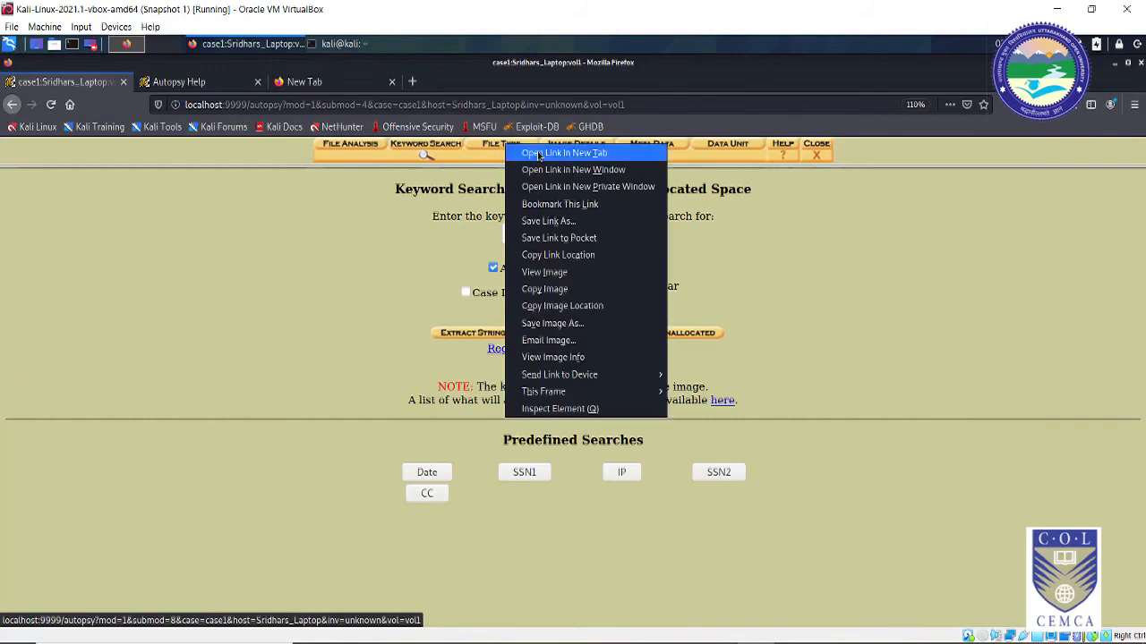
click(539, 154)
click(196, 82)
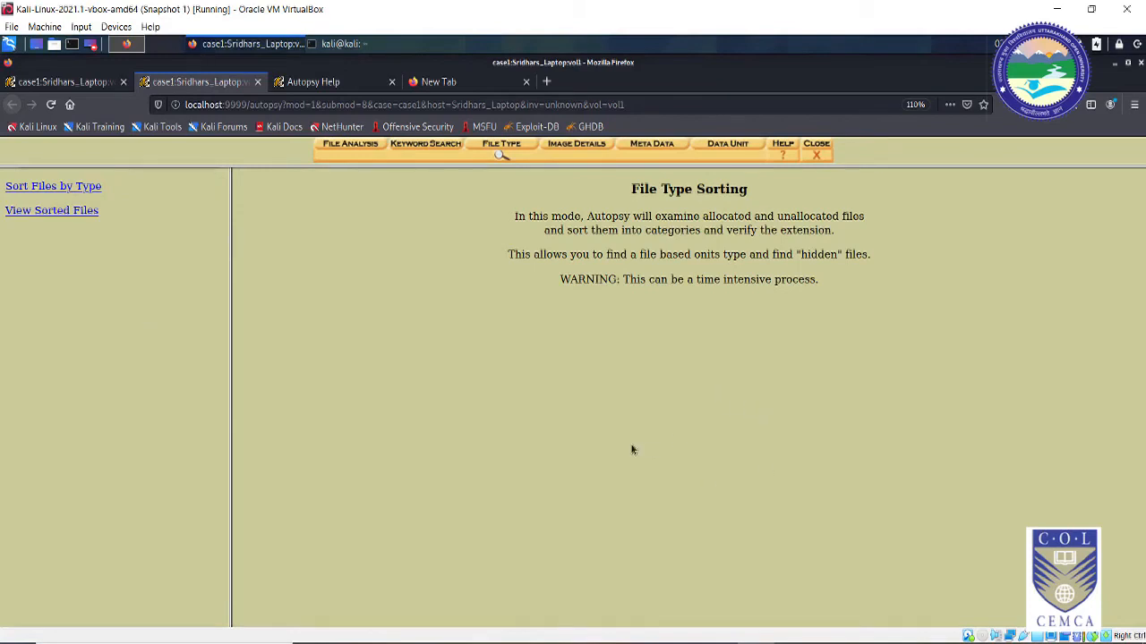
Step: Read the time-intensive process warning, then open the Sort Files by Type options
drag(561, 281, 811, 273)
click(739, 304)
click(830, 277)
click(64, 188)
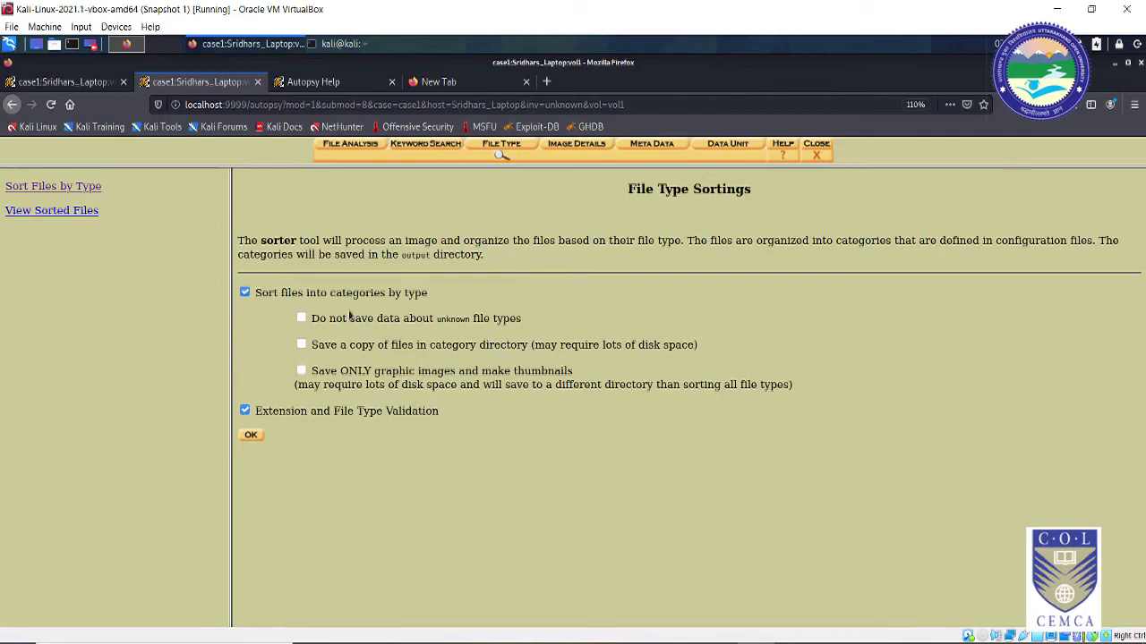
Step: Start sorting ddEvidence.dd's files by type while checking on the gmail keyword search
click(251, 436)
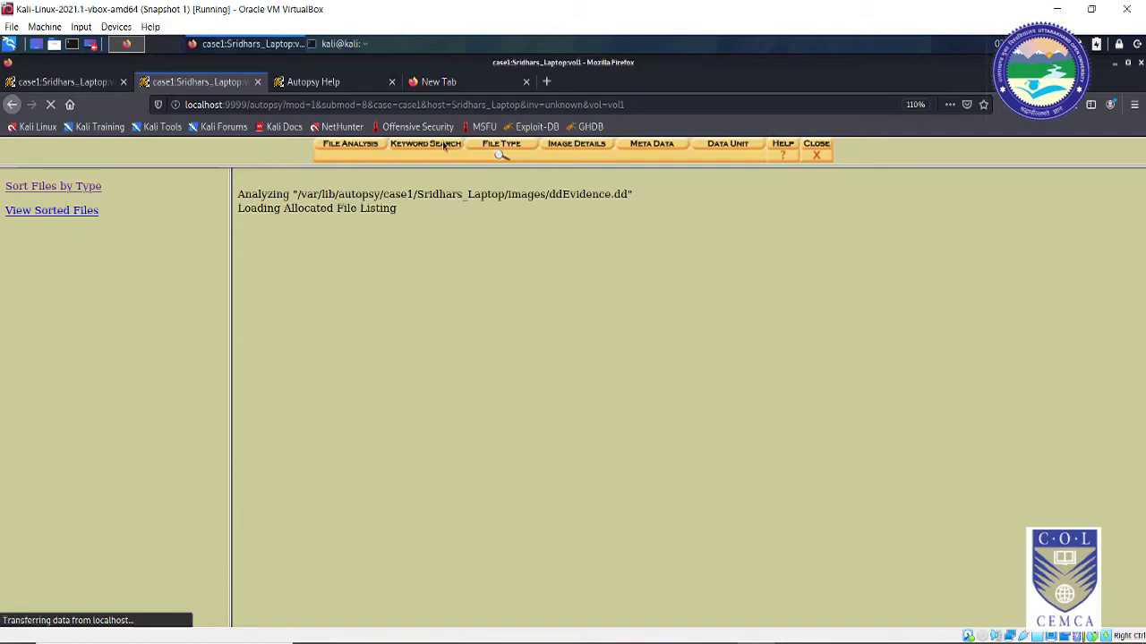
click(88, 87)
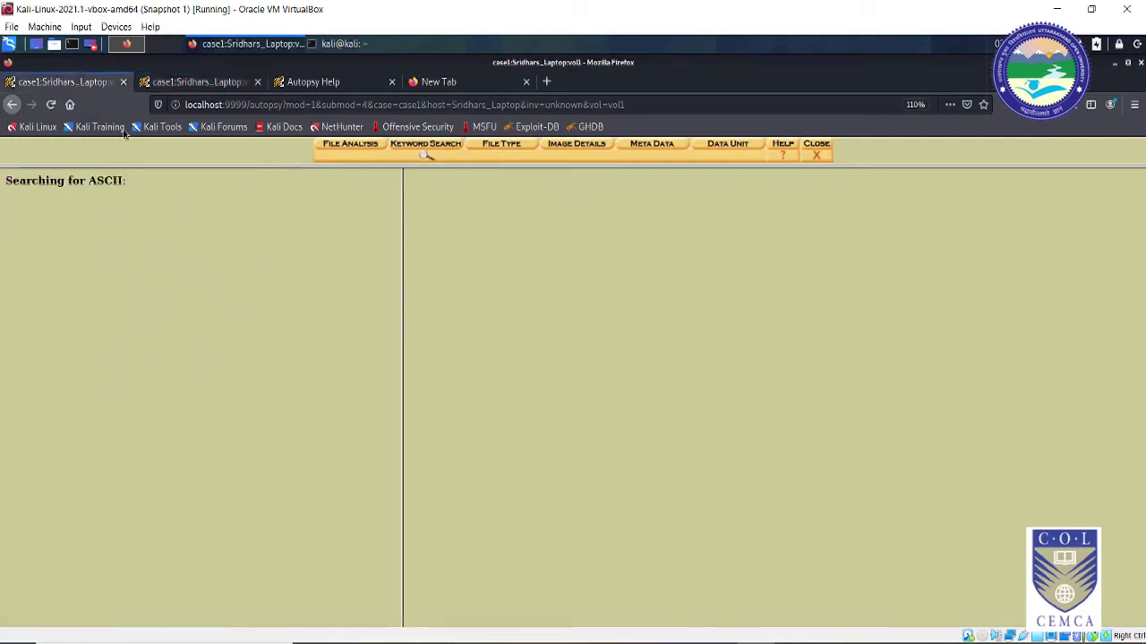
click(218, 85)
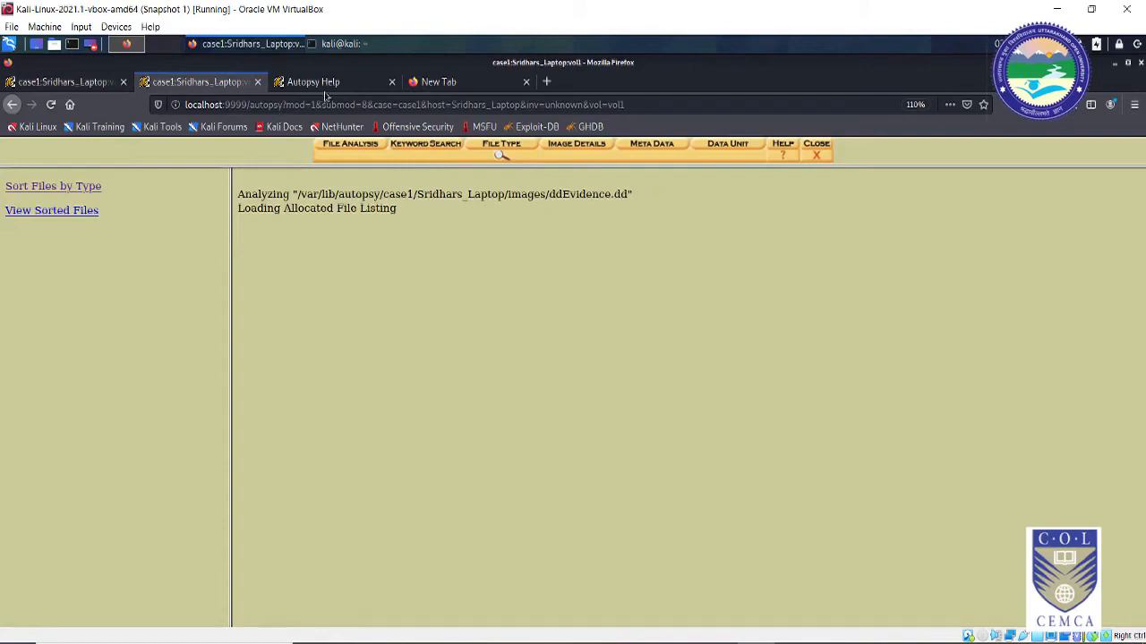
right_click(587, 149)
Step: Open Image Details in a new tab and review vol1's FAT32 details: label SRIII, 512-byte sectors
click(617, 155)
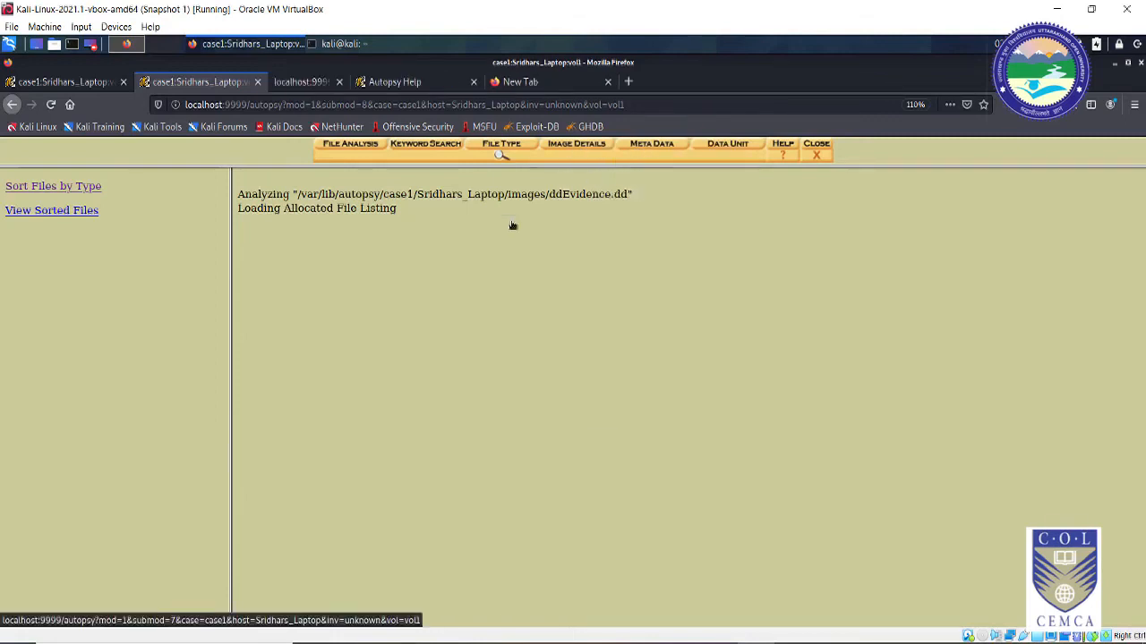
click(328, 82)
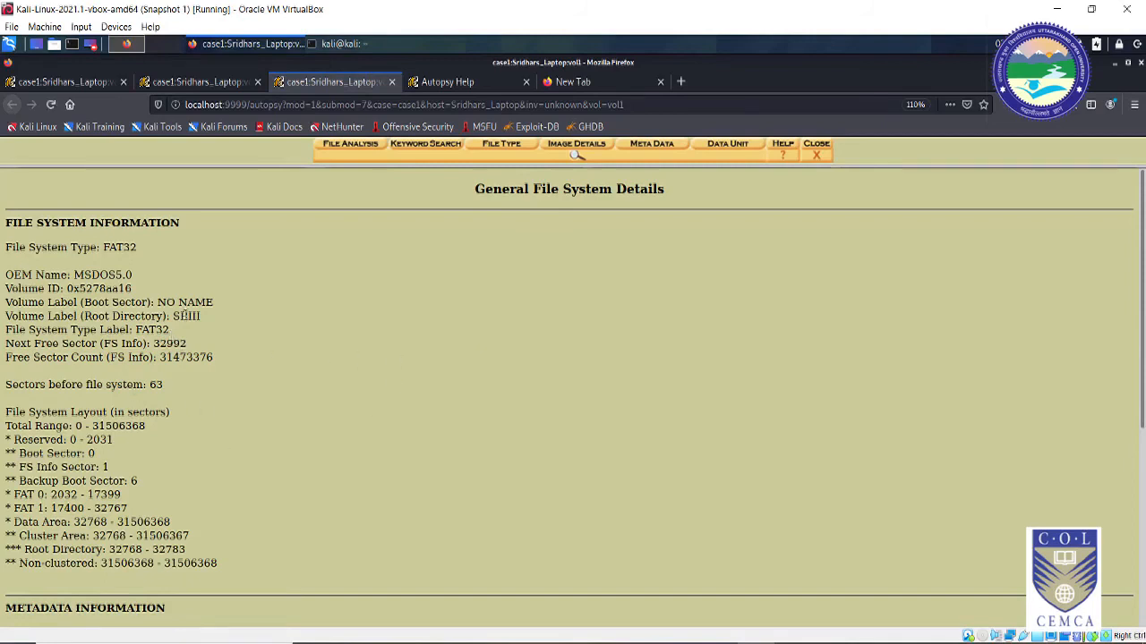
drag(179, 316, 208, 358)
click(162, 346)
click(178, 360)
scroll(214, 385, down, 3)
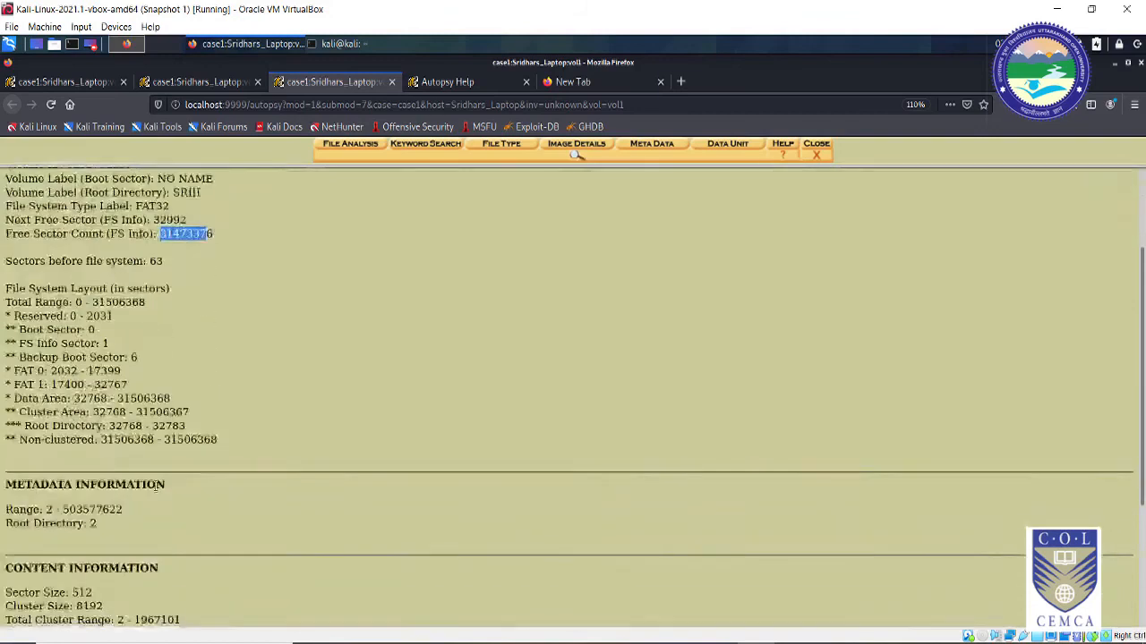
scroll(78, 465, down, 4)
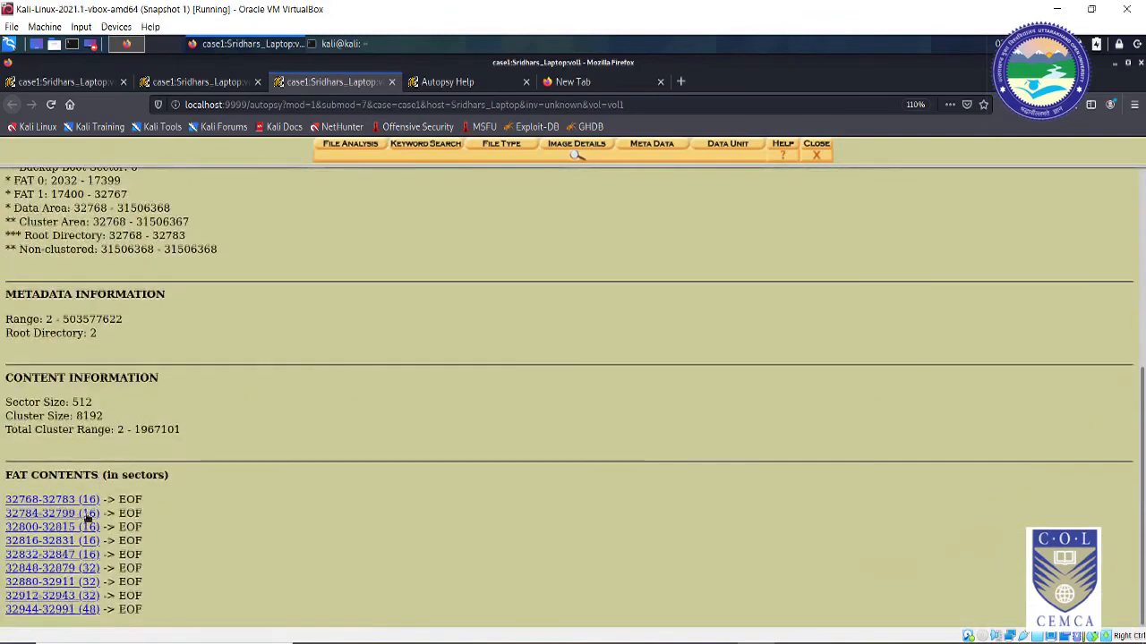
click(67, 500)
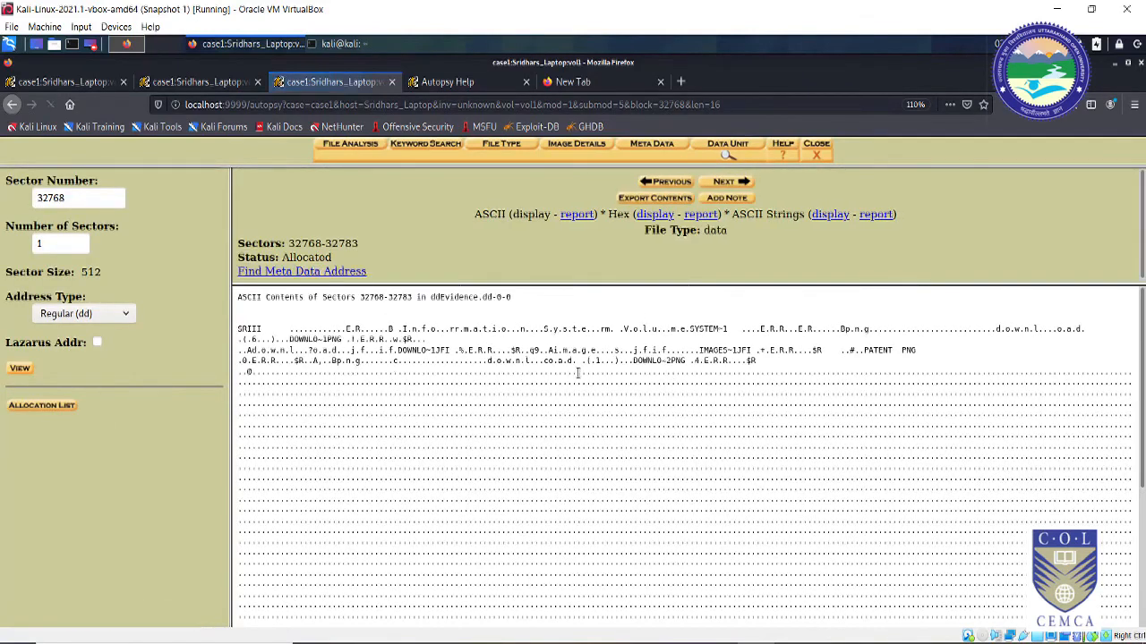
drag(399, 328, 622, 346)
scroll(760, 379, down, 3)
scroll(338, 422, up, 2)
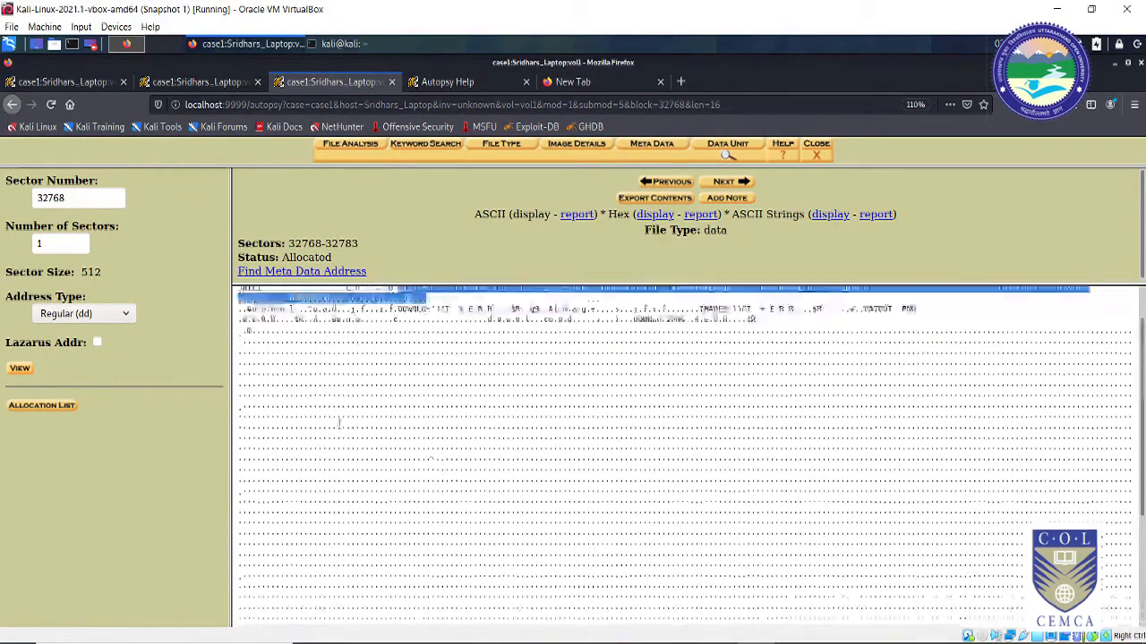
click(12, 103)
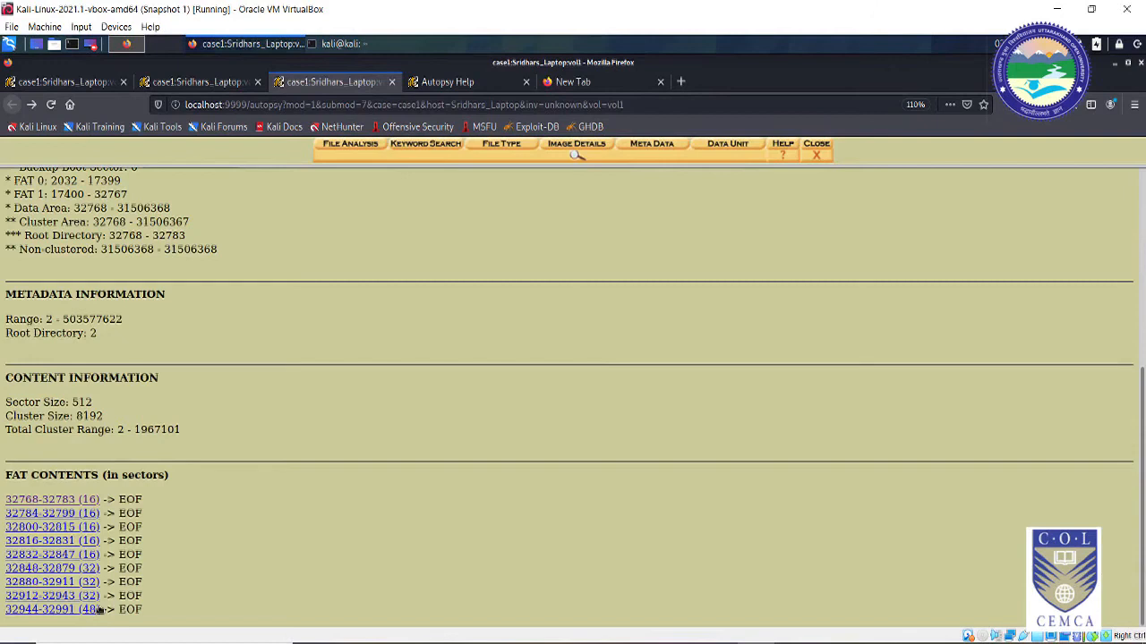
click(62, 516)
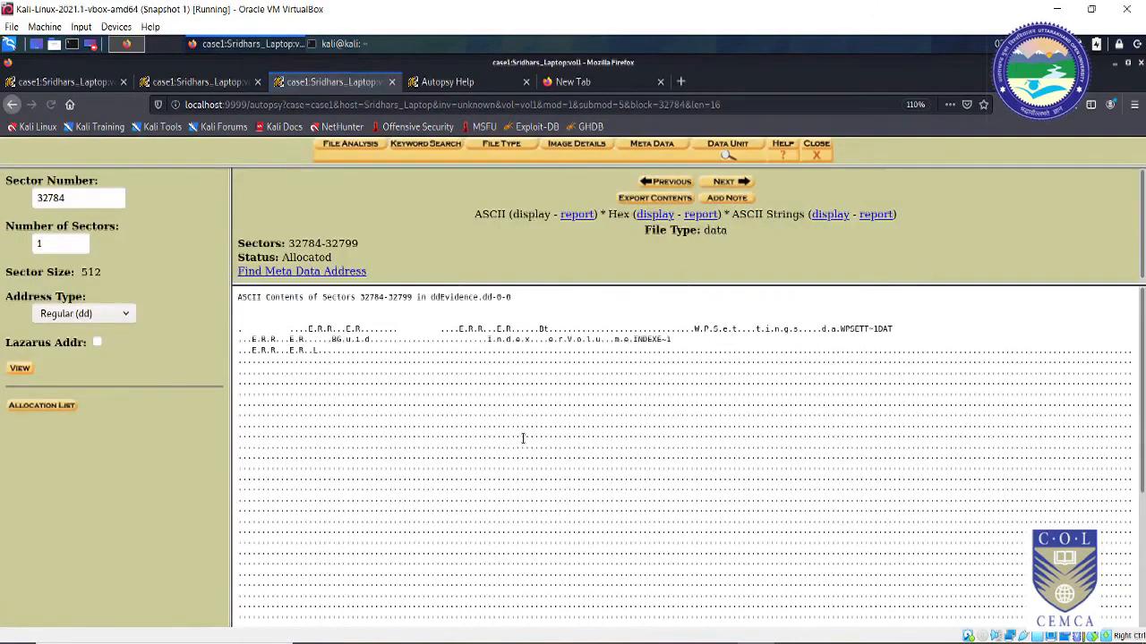
click(12, 104)
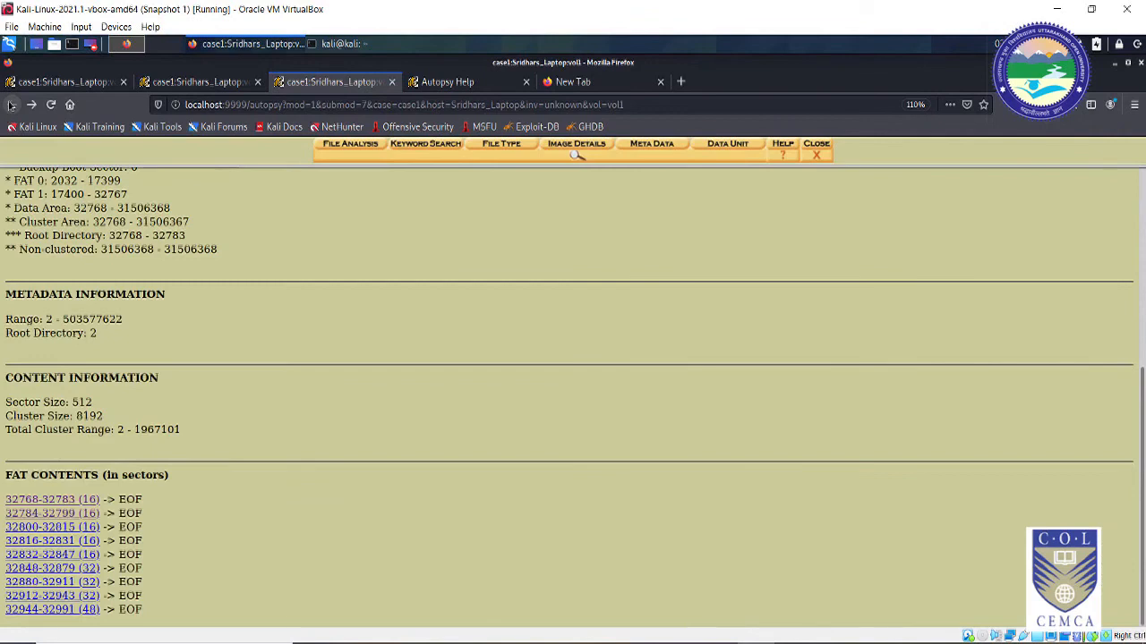
scroll(243, 511, up, 5)
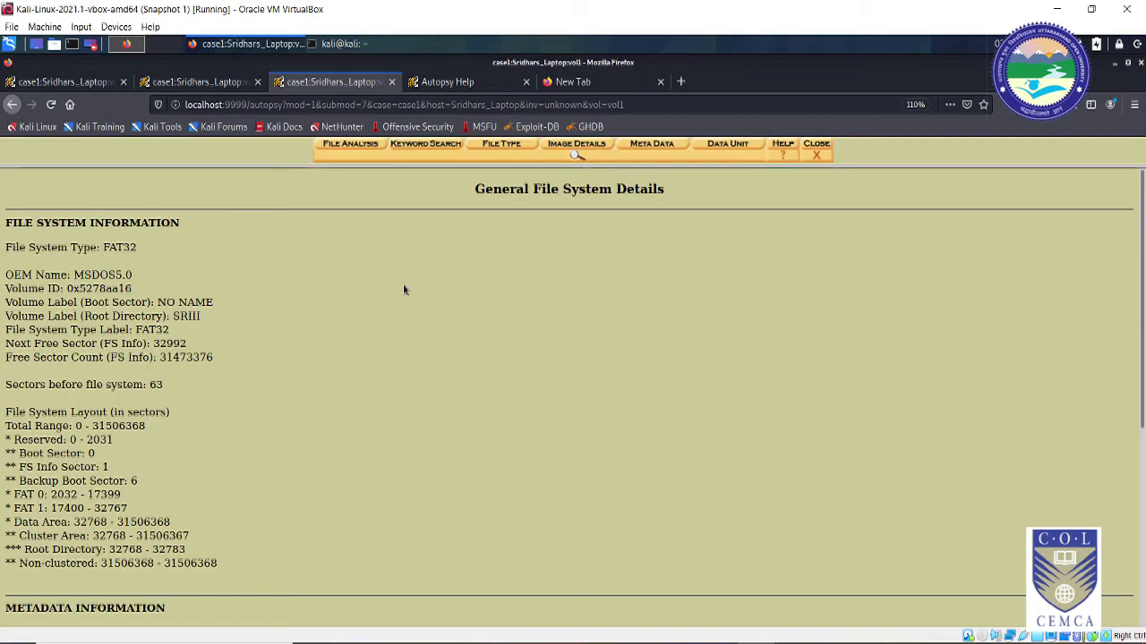
Step: Check the keyword search and file type tabs, then close the vol1 analysis in Image Details
click(211, 84)
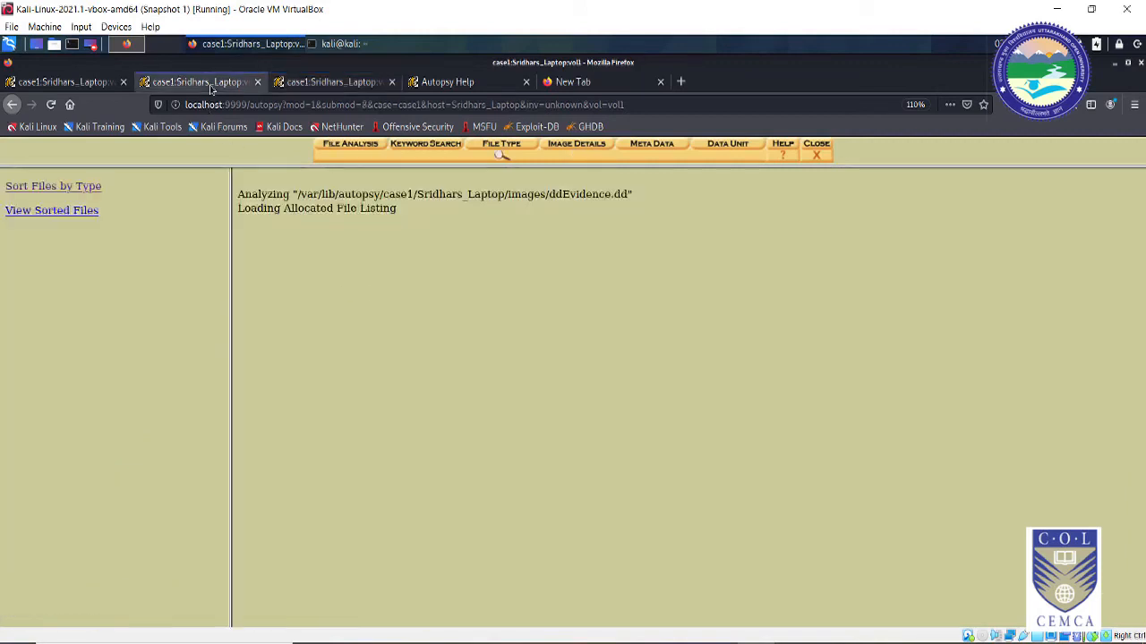
click(57, 84)
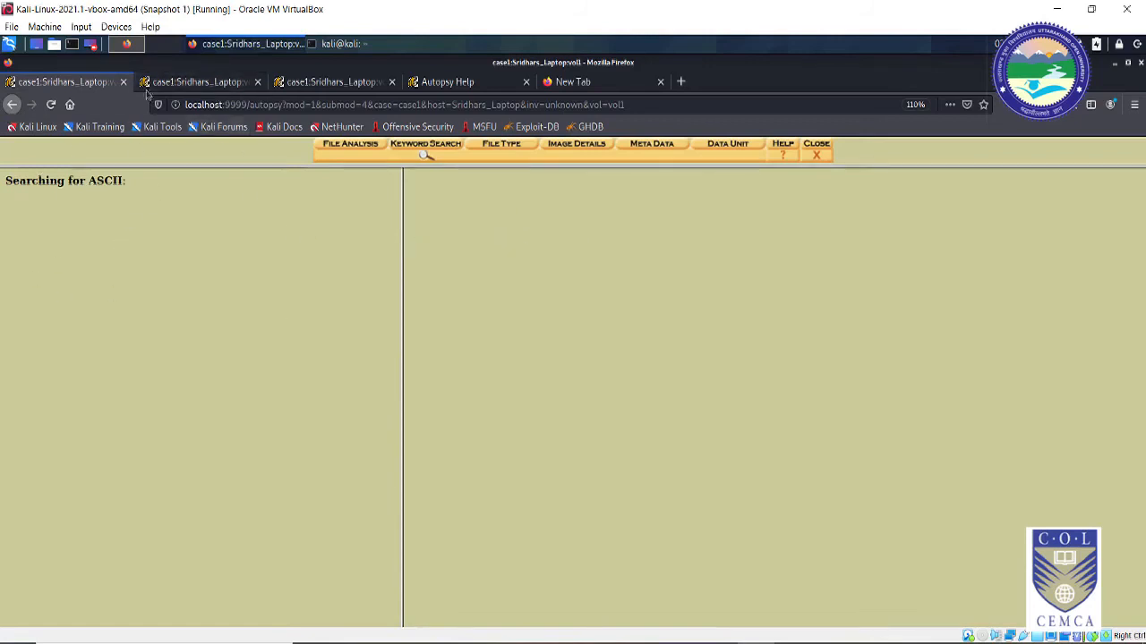
click(204, 87)
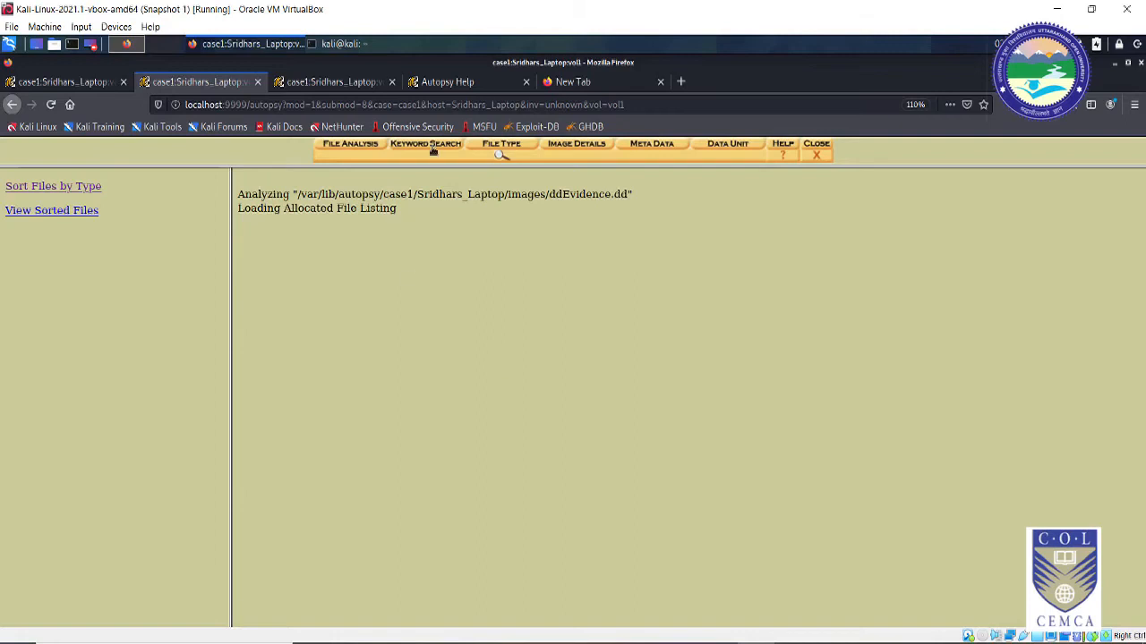
click(349, 81)
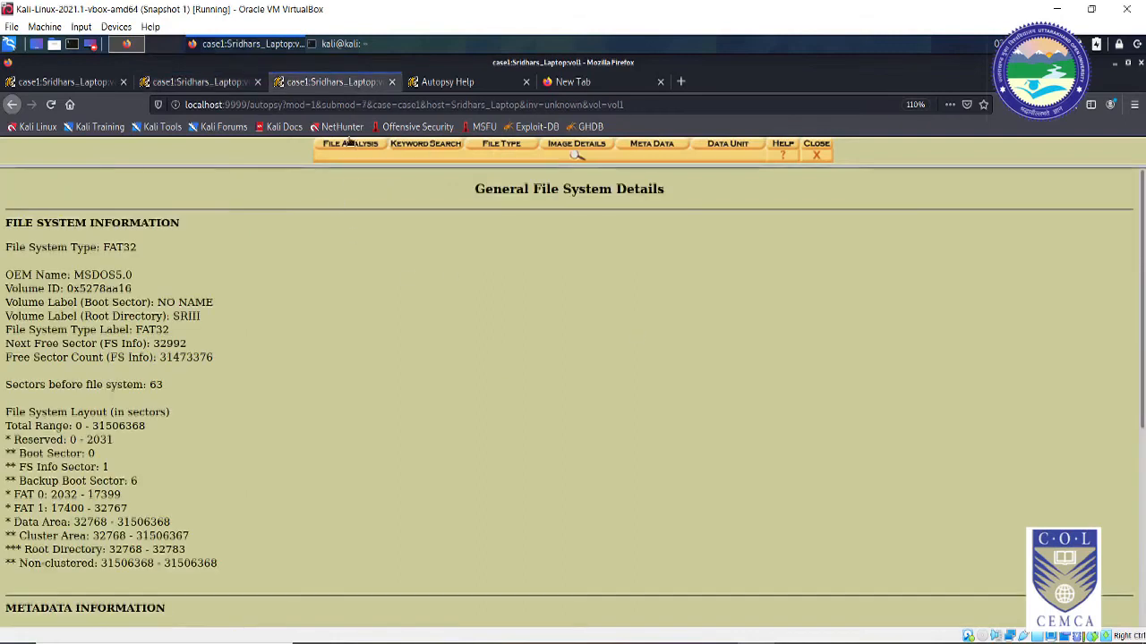
click(819, 145)
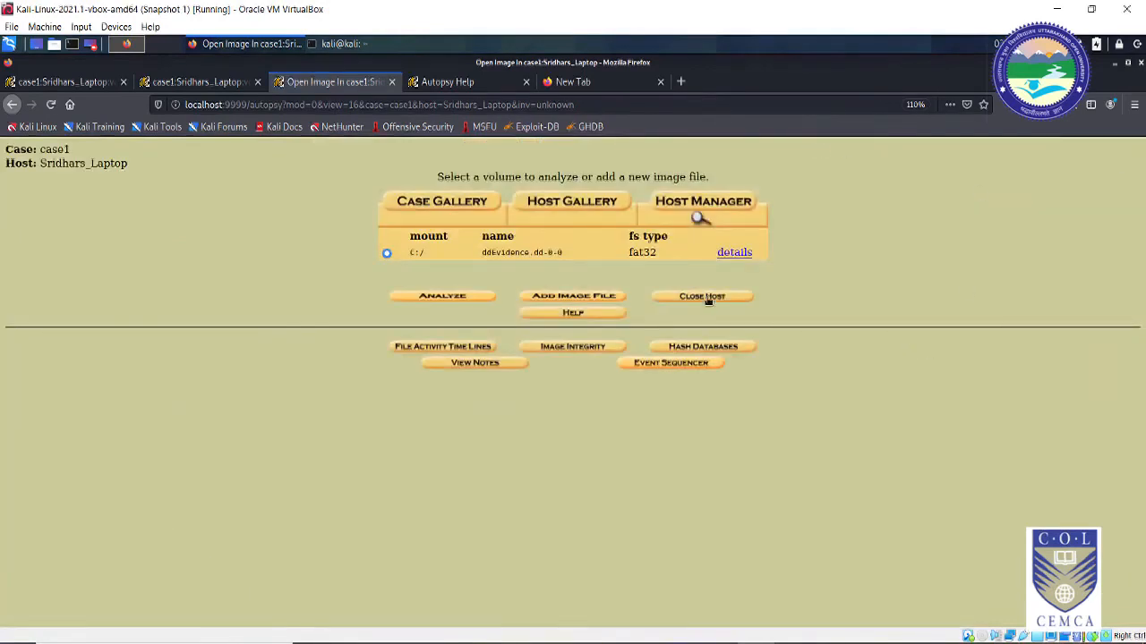
Step: Close the host and case1, then minimize Firefox to reveal the Autopsy terminal
click(705, 297)
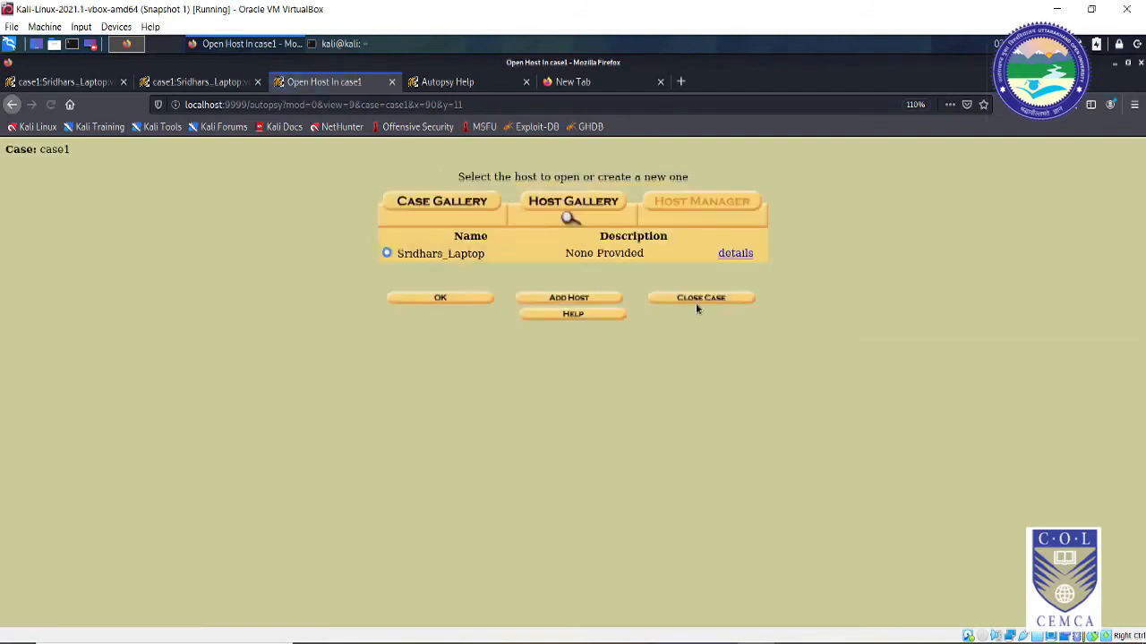
click(701, 300)
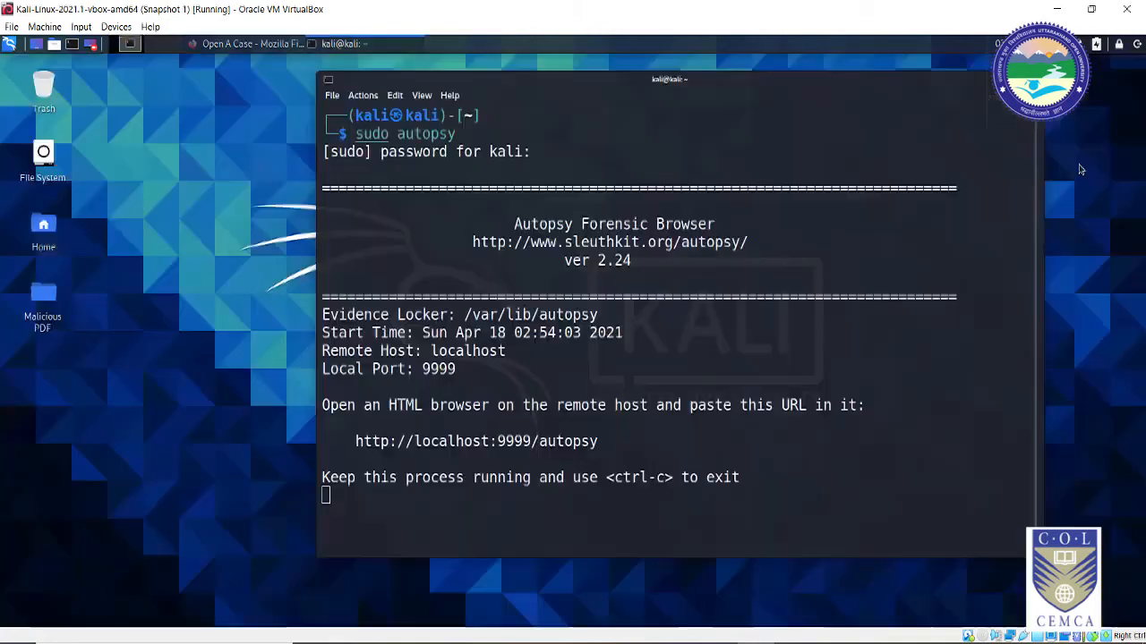
click(1115, 64)
Step: Stop the running Autopsy 2.24 server with Ctrl+C
key(ctrl+c)
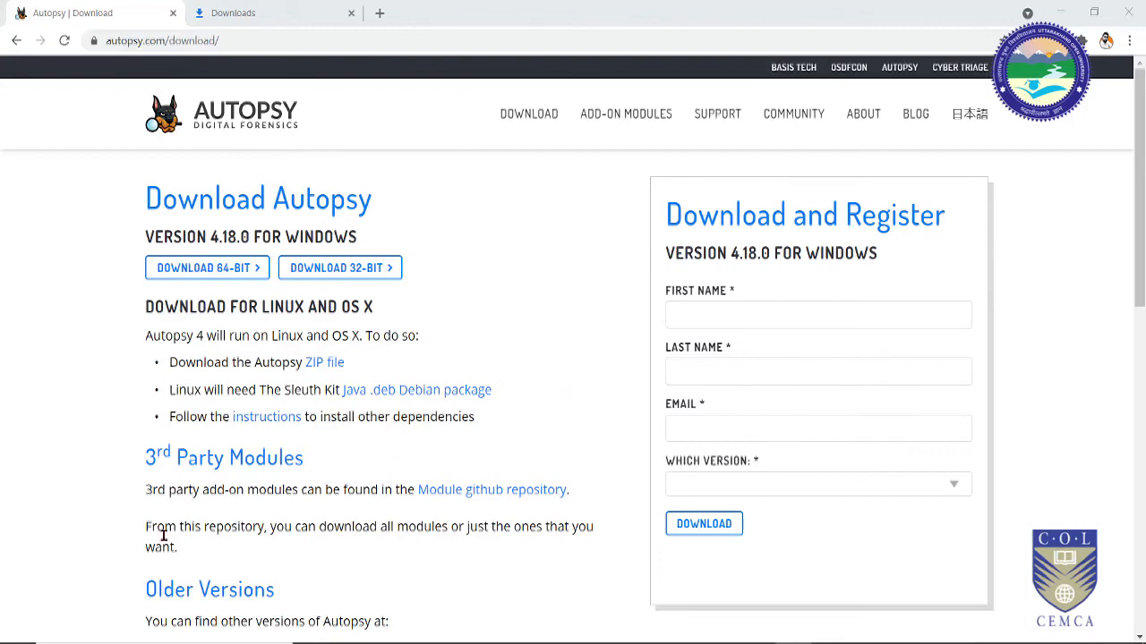
Step: Launch autopsy-4.18.0-64bit.msi from Chrome's Downloads page
click(265, 7)
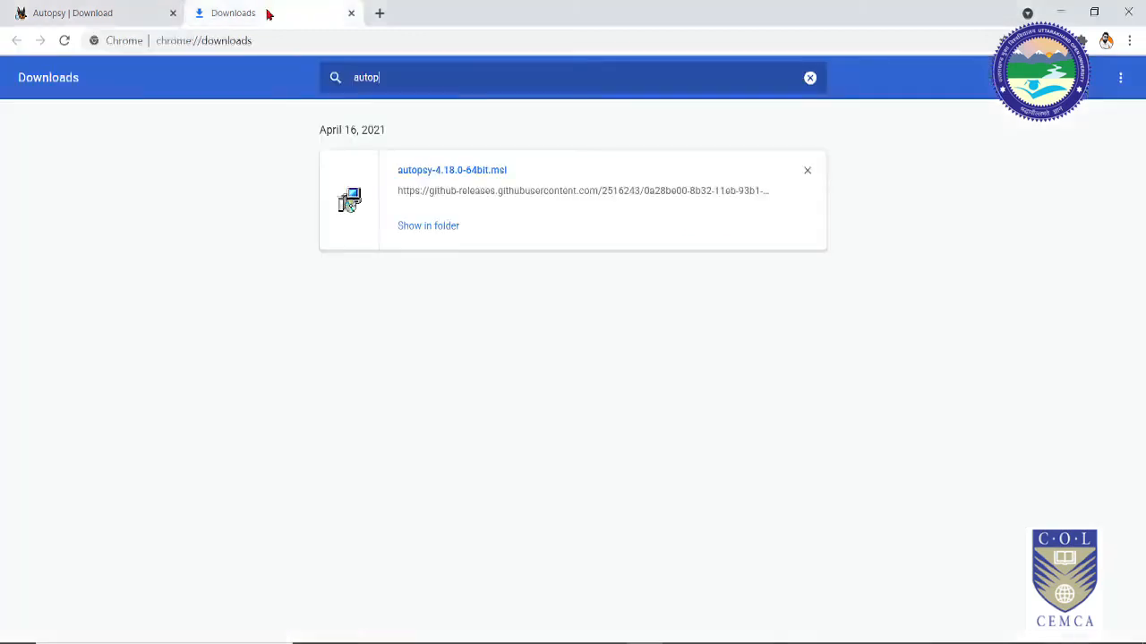
click(442, 178)
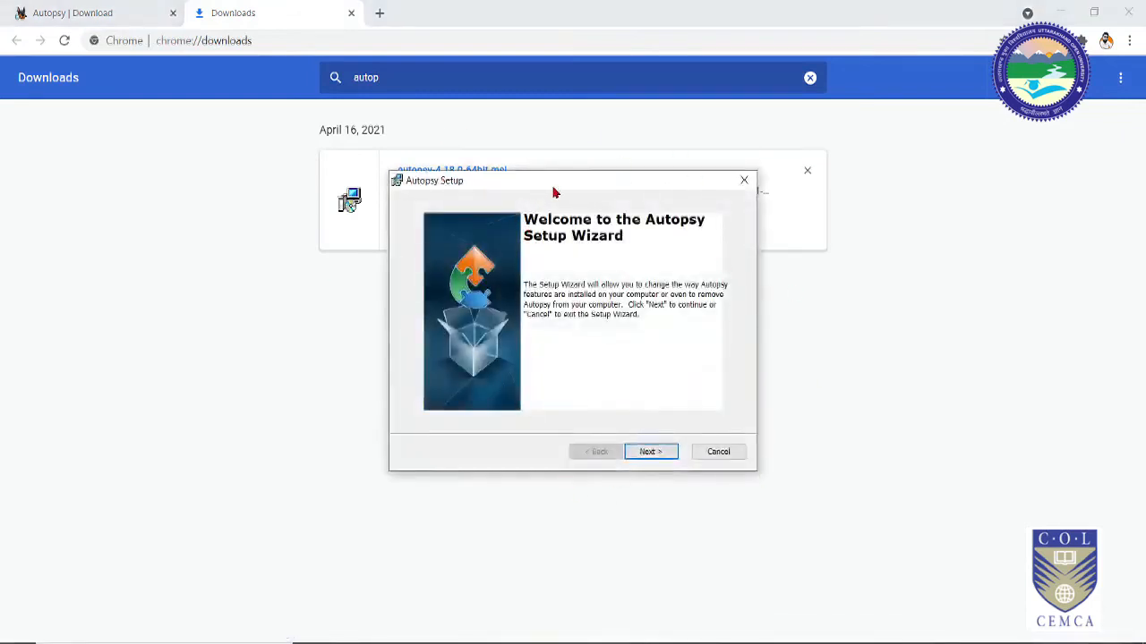
Step: Set the Autopsy installation folder to E:\Autopsy\ on the Games and Movies drive
click(651, 451)
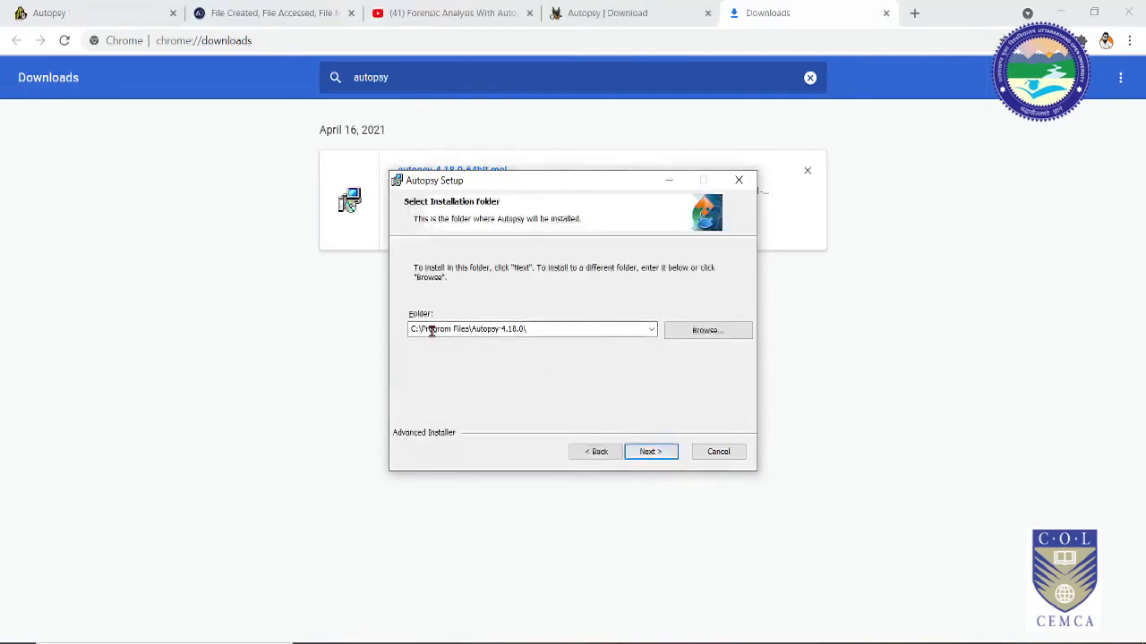
click(715, 335)
click(671, 256)
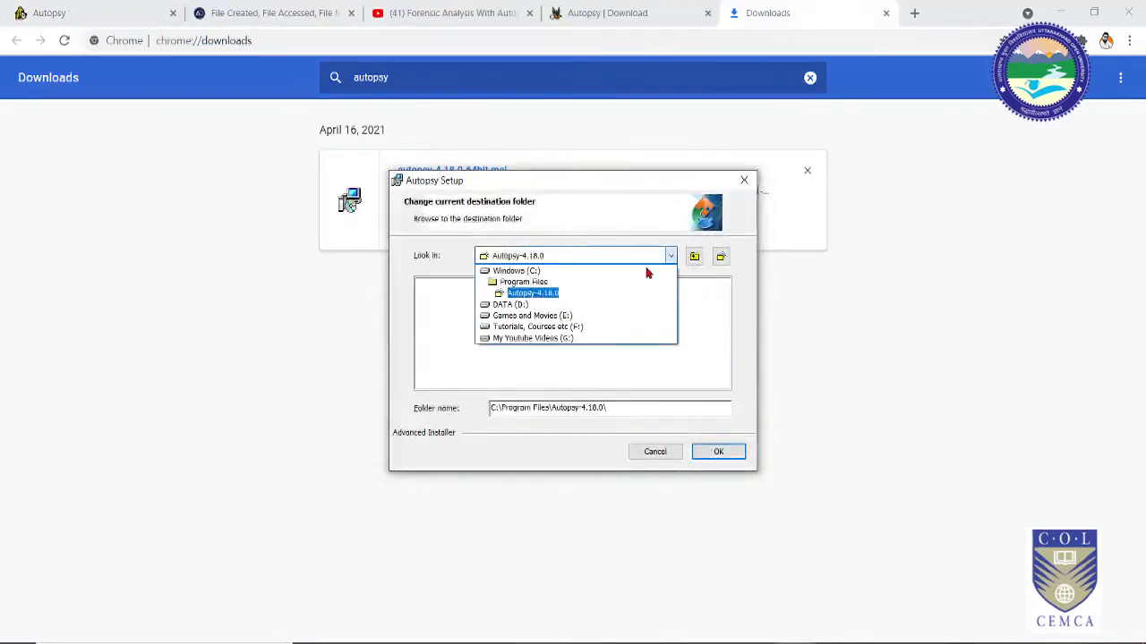
click(573, 317)
click(514, 408)
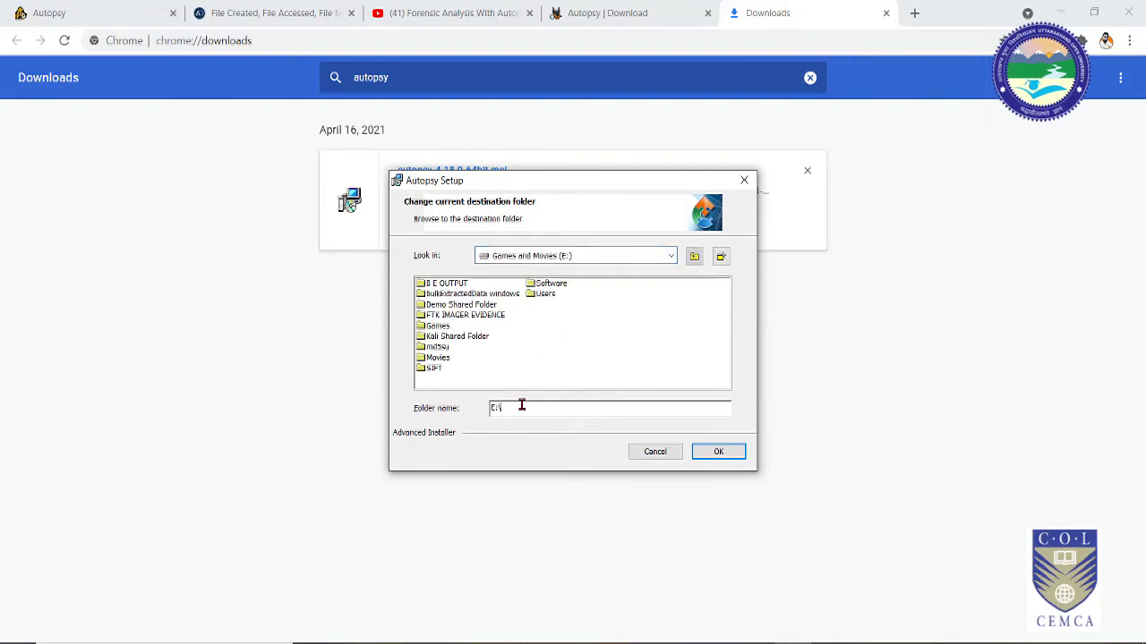
text(Autopsy)
click(732, 457)
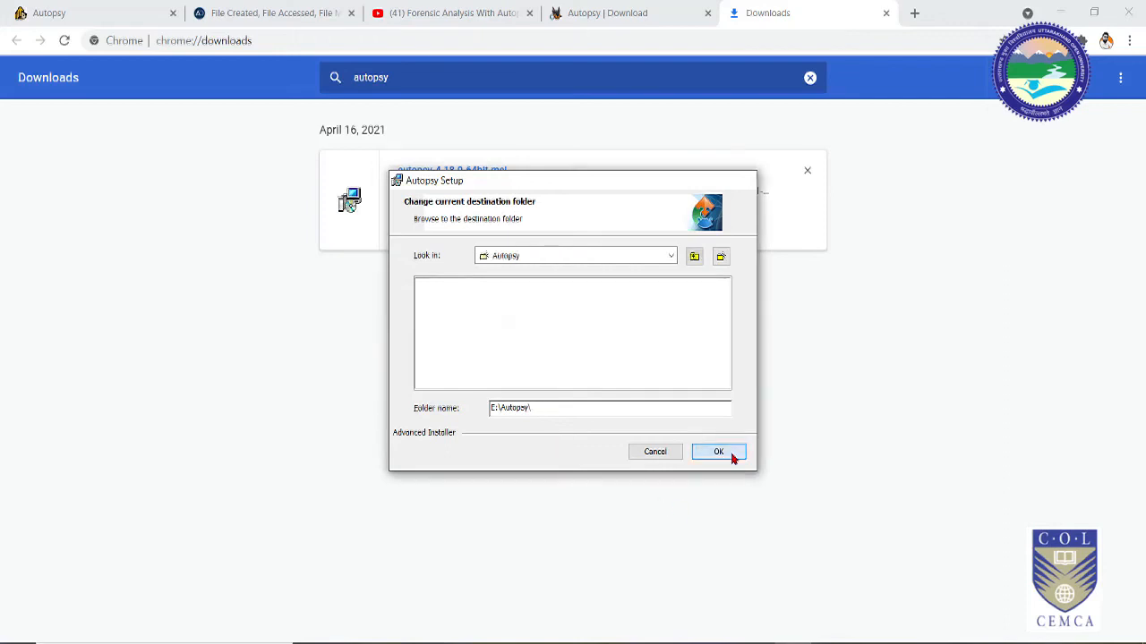
click(732, 457)
Step: Install Autopsy 4.18.0 and finish the setup wizard
click(651, 452)
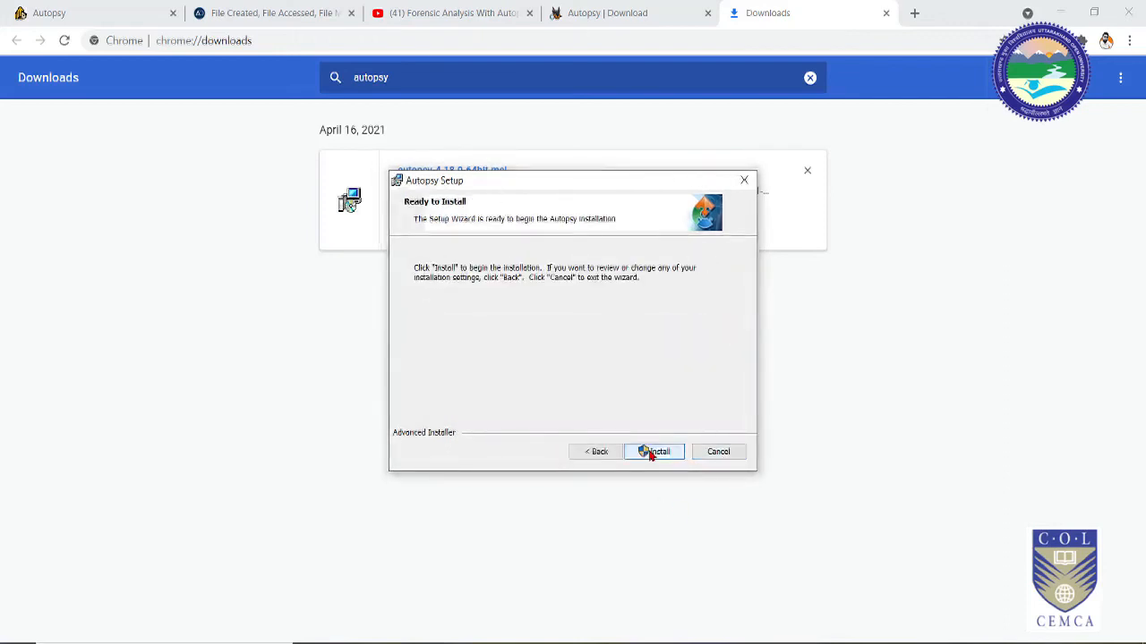
click(652, 452)
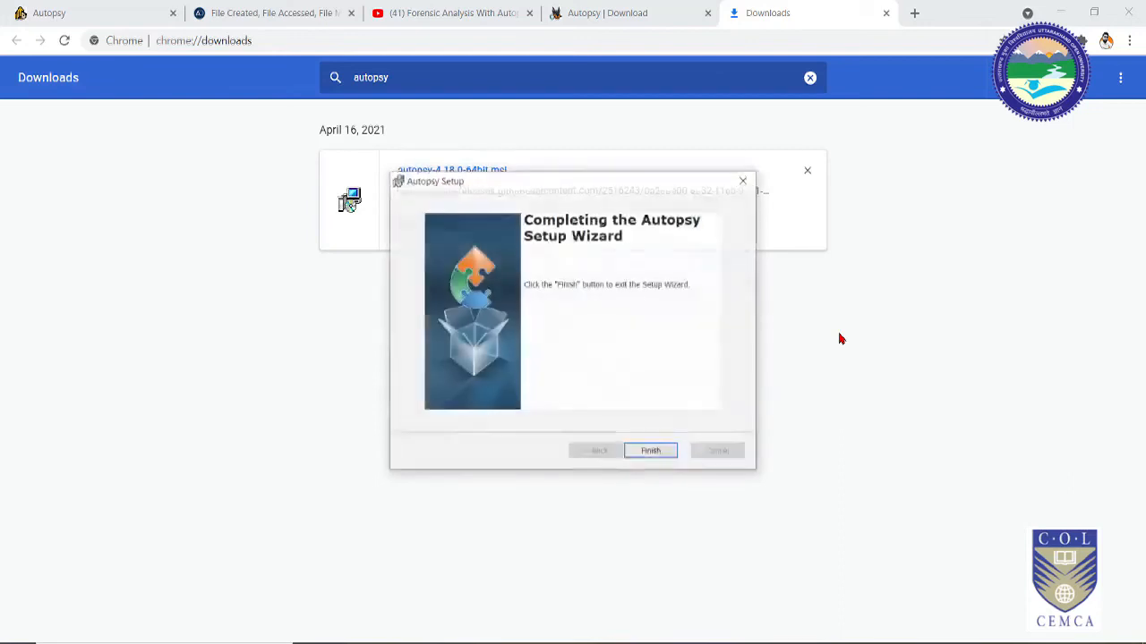
click(651, 452)
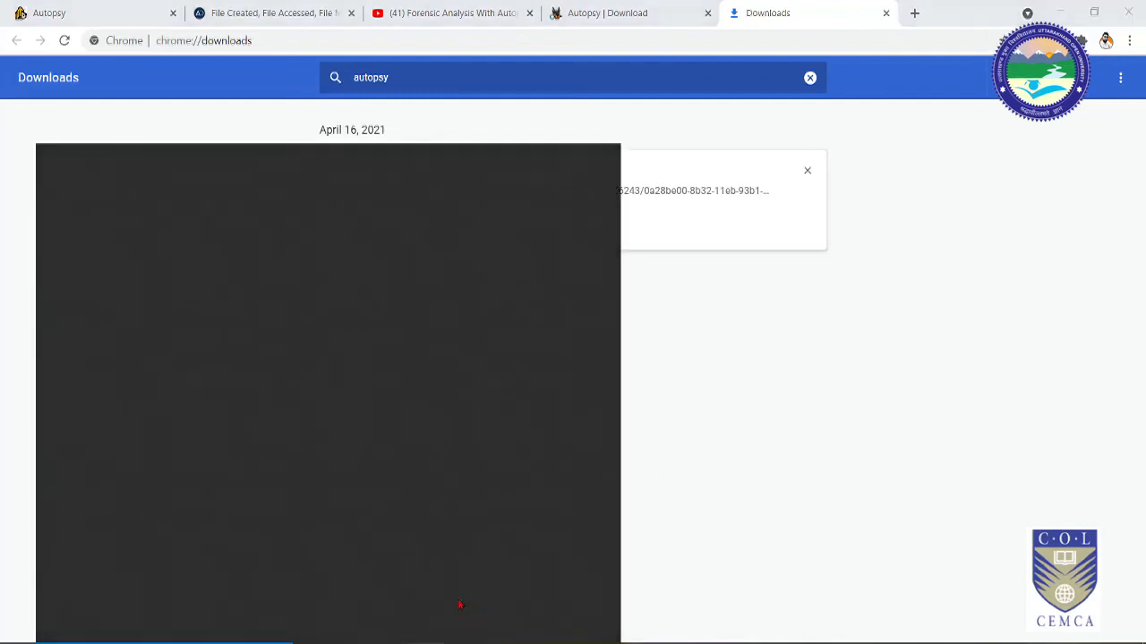
Step: Search the Start menu for 'autop' and launch Autopsy 4.18.0
text(autop)
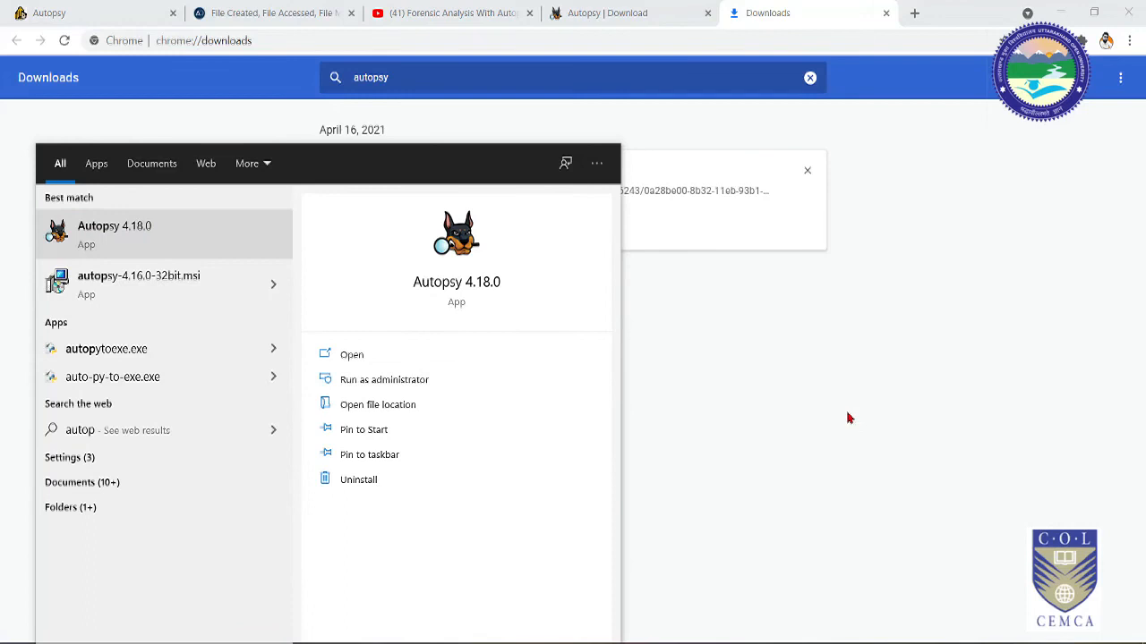
key(Return)
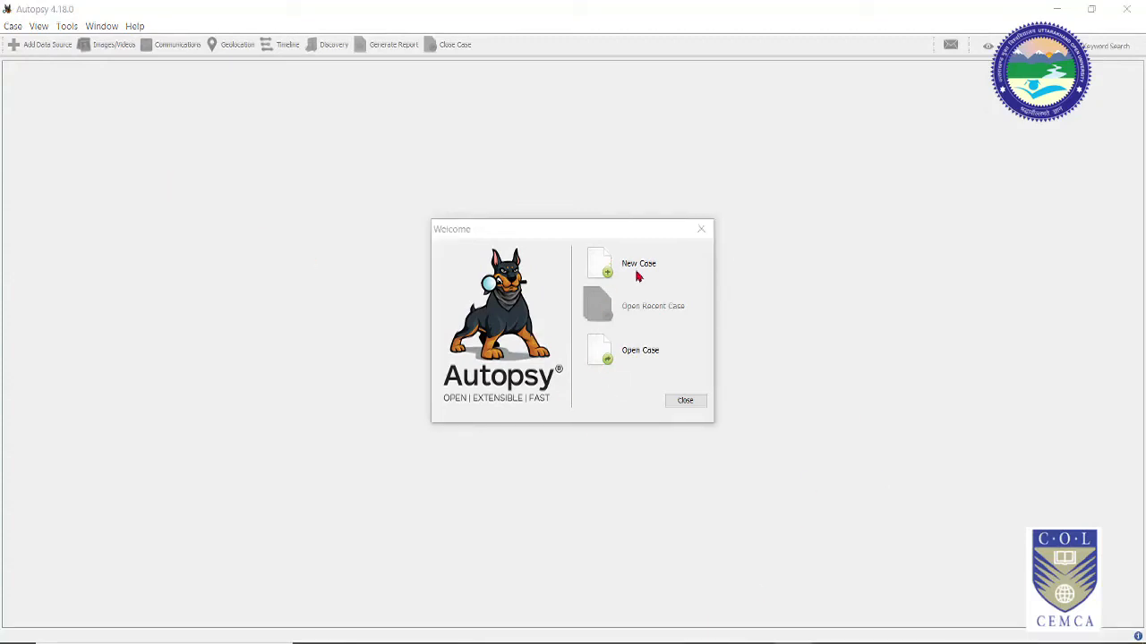
Step: Start a new case named '1st Case' and pick its base directory on the Desktop
click(613, 270)
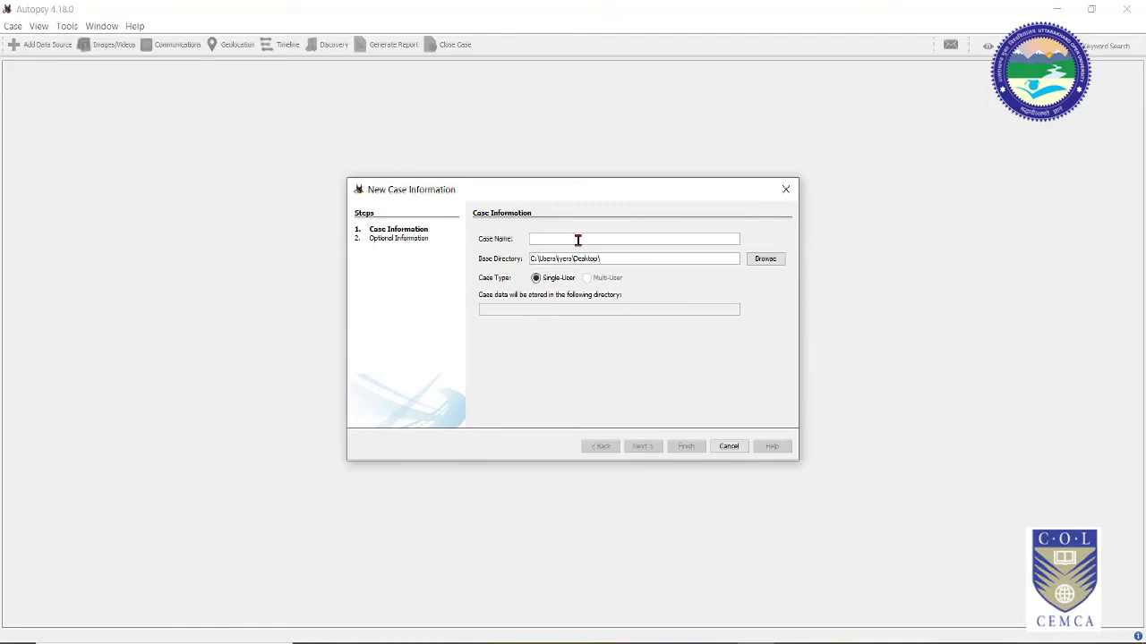
text(1st Case)
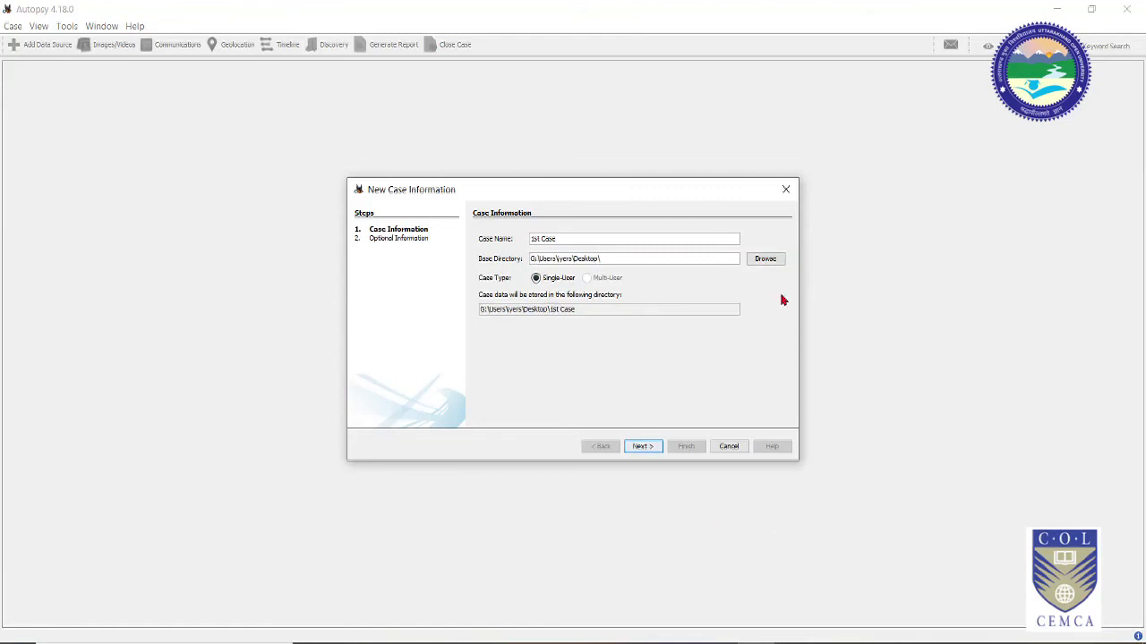
click(767, 260)
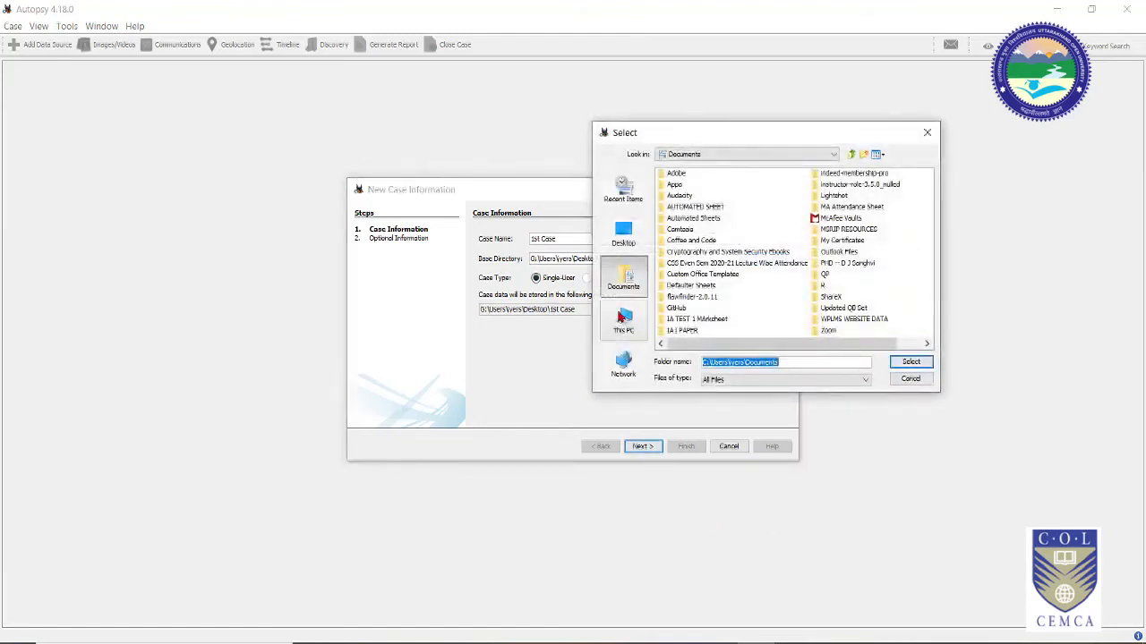
click(622, 320)
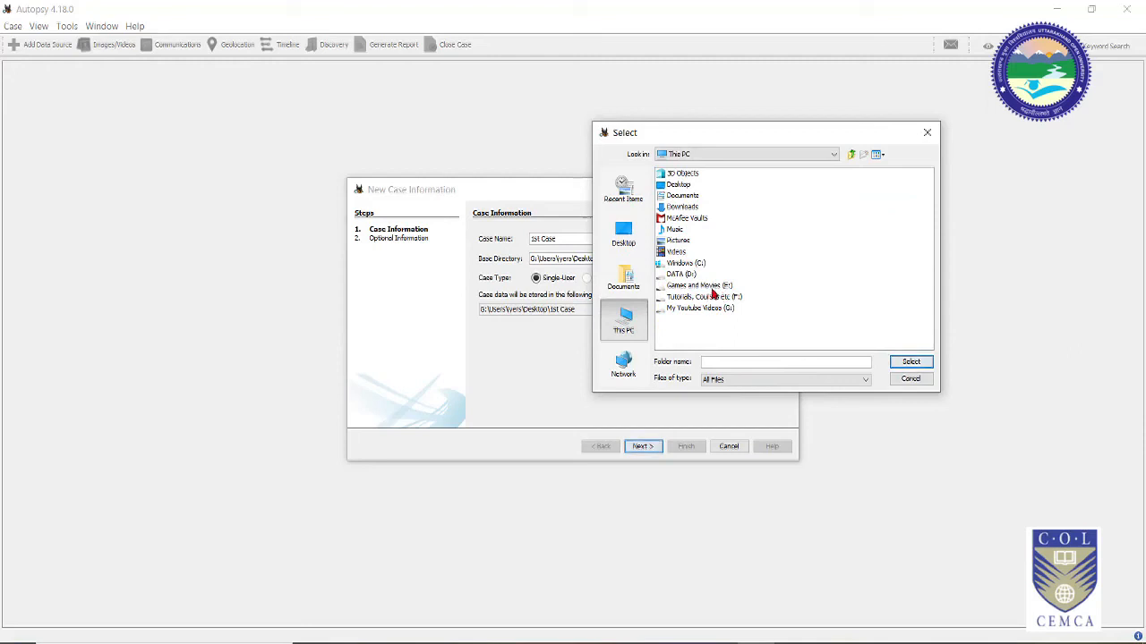
click(906, 379)
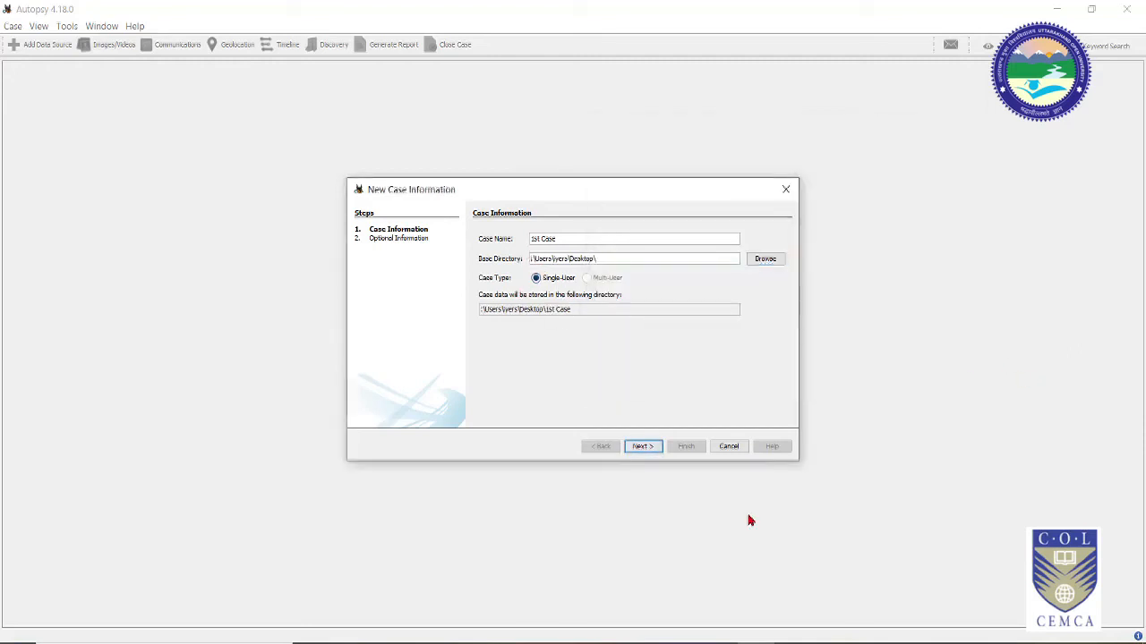
Step: Create the missing base directory and finish creating the case
click(649, 448)
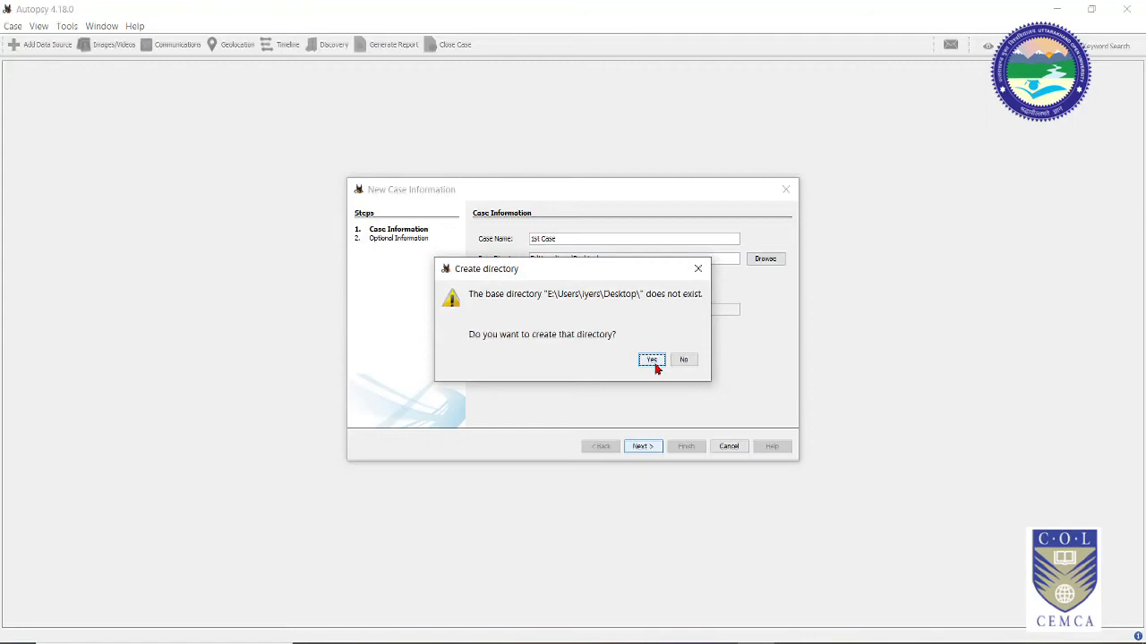
click(645, 363)
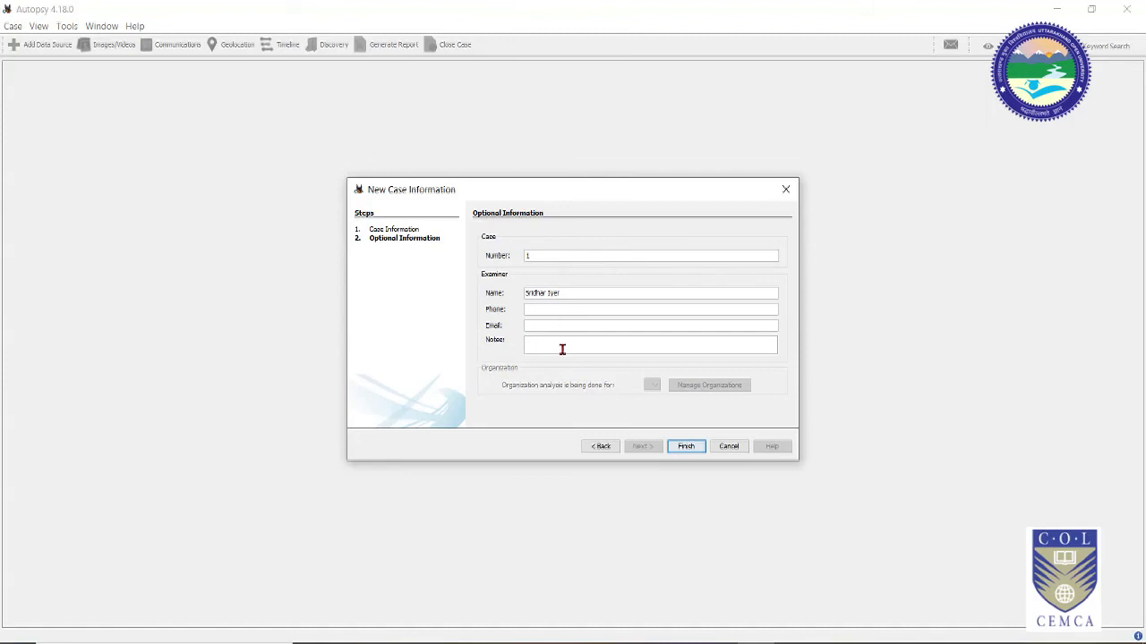
click(682, 447)
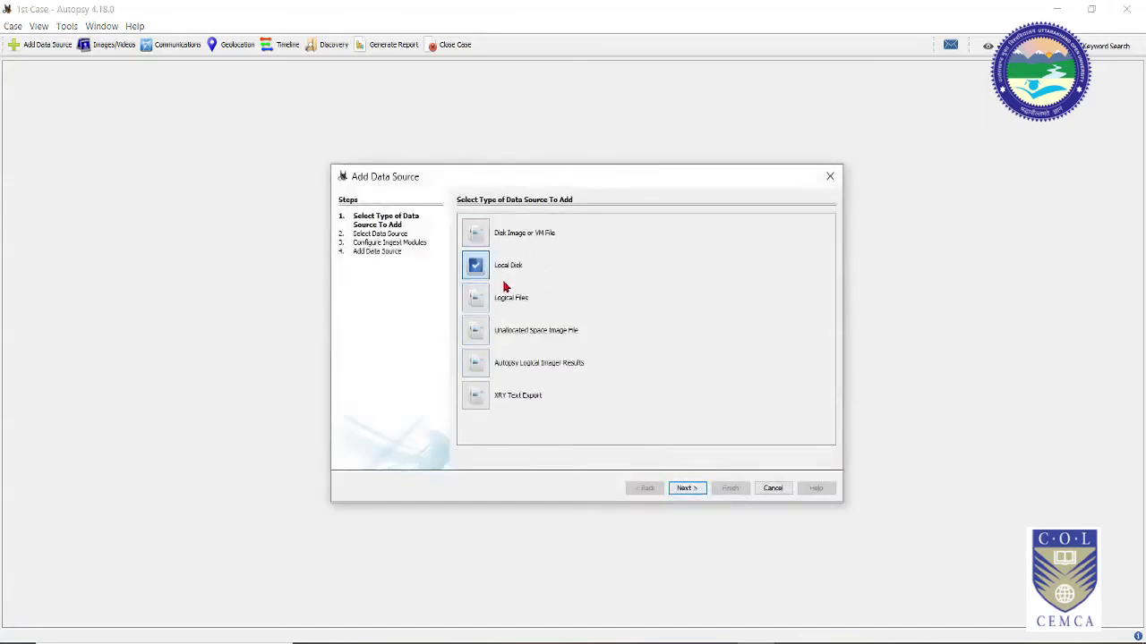
Step: Pick Disk Image or VM File and set the image path to E:\Kali Shared Folder\ddEvidence.dd
click(475, 235)
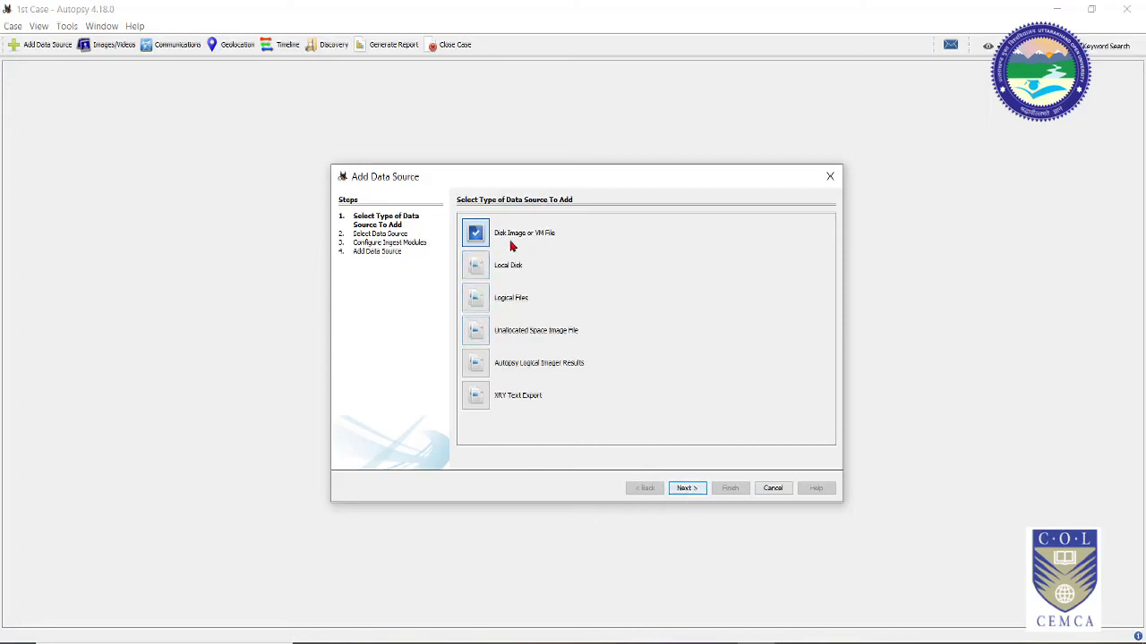
click(686, 488)
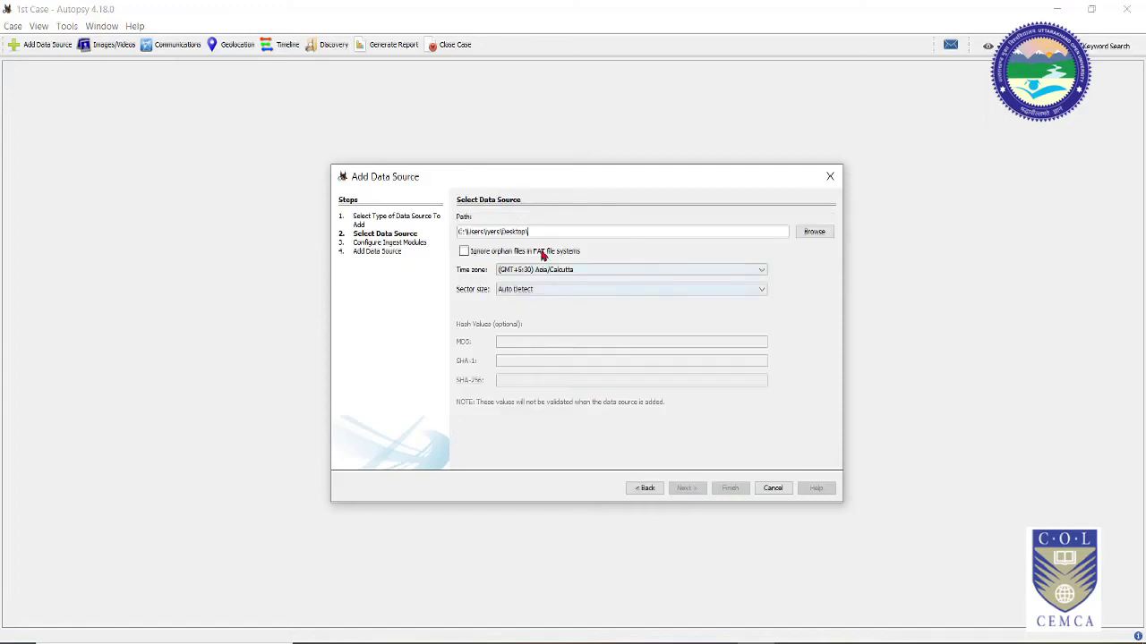
click(812, 233)
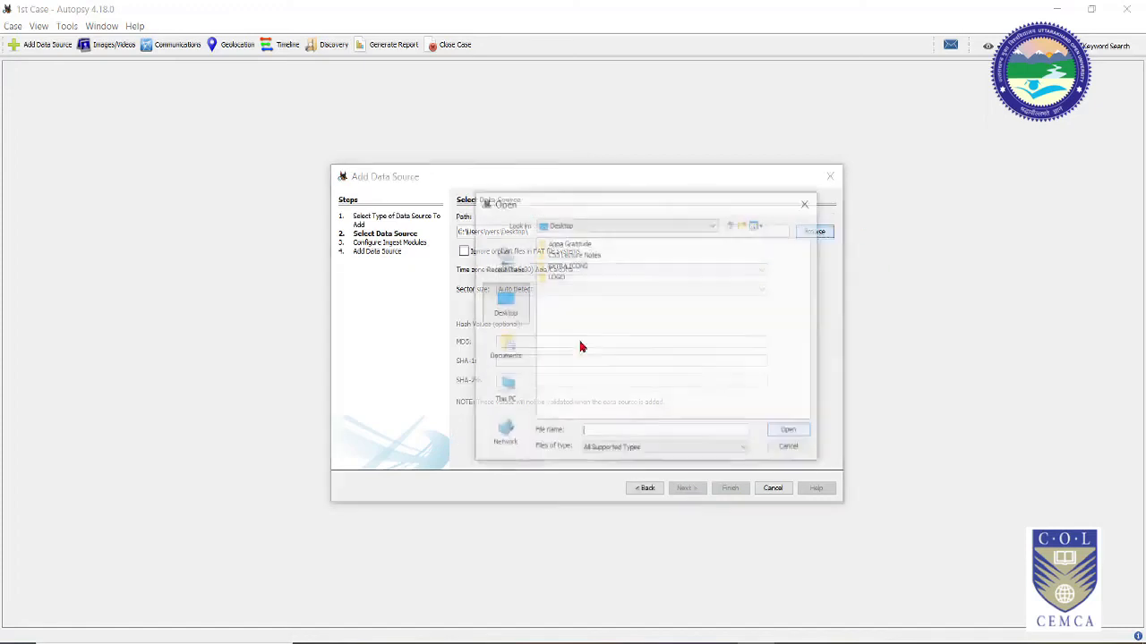
click(503, 392)
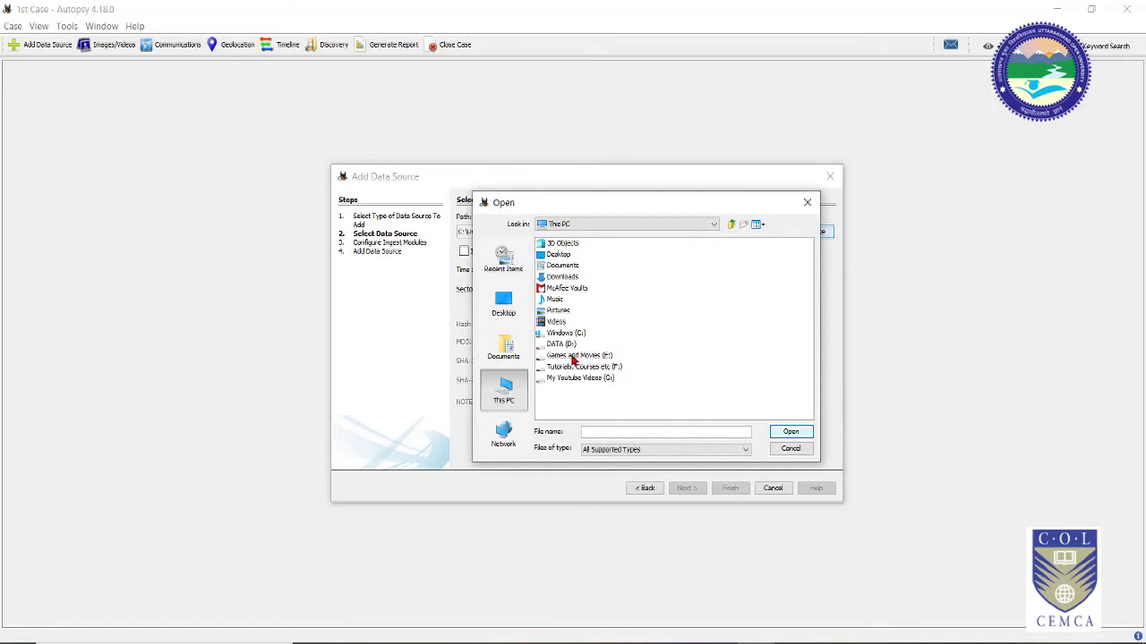
double_click(580, 357)
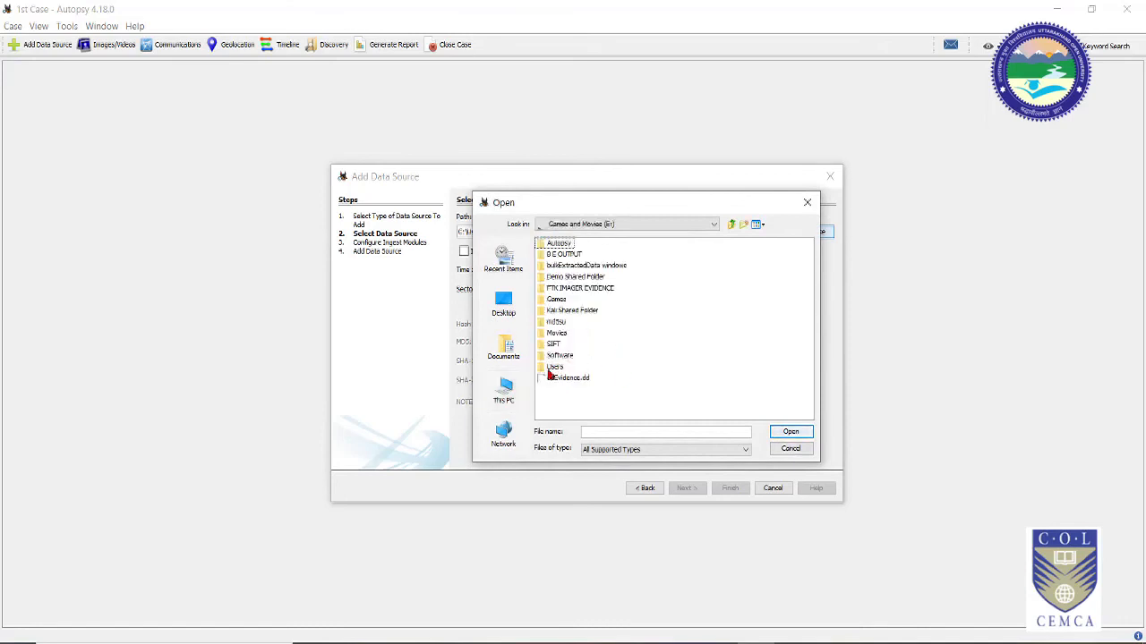
double_click(578, 313)
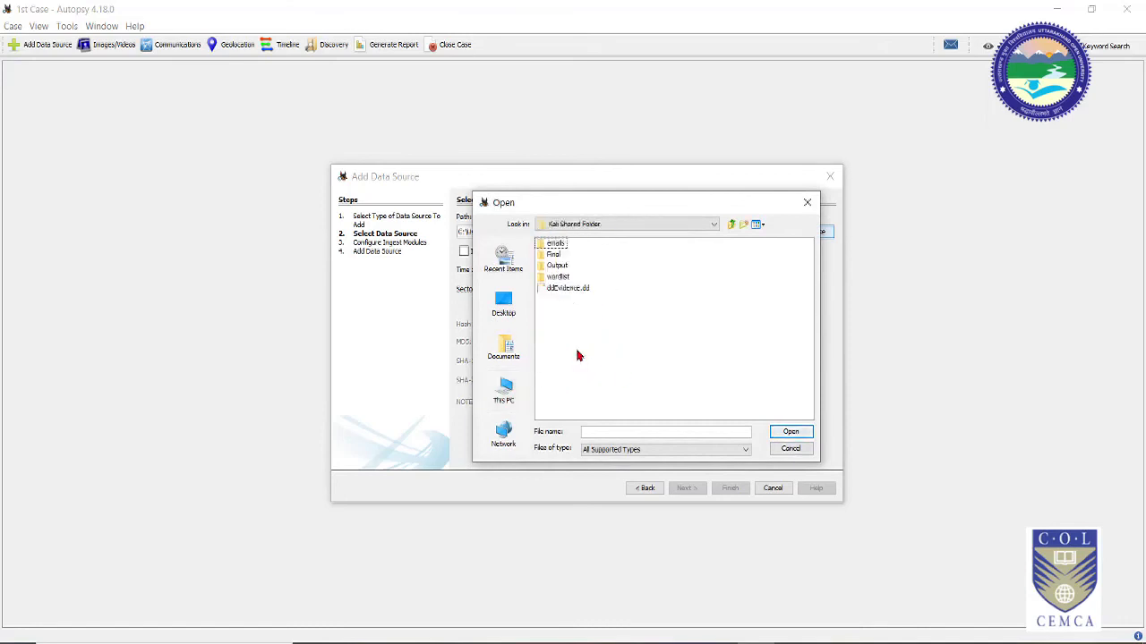
click(572, 288)
click(787, 432)
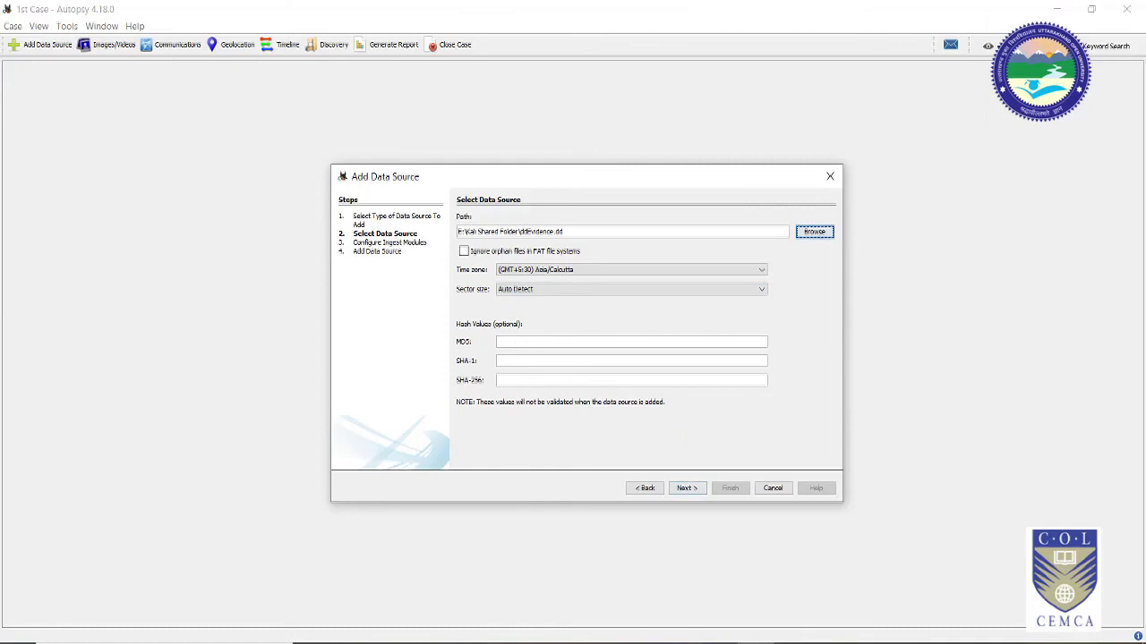
click(694, 637)
Step: Copy the lowercase MD5 hash from Notepad into Autopsy's MD5 field and move on to ingest modules
drag(309, 214, 627, 213)
key(ctrl+c)
right_click(627, 215)
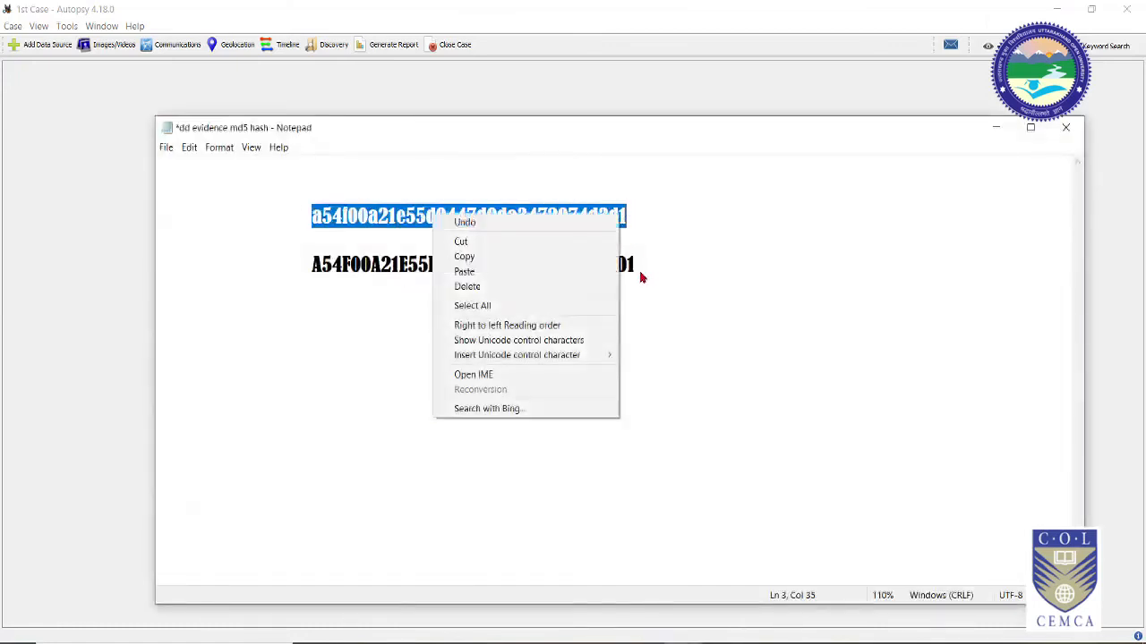
click(541, 255)
click(1114, 191)
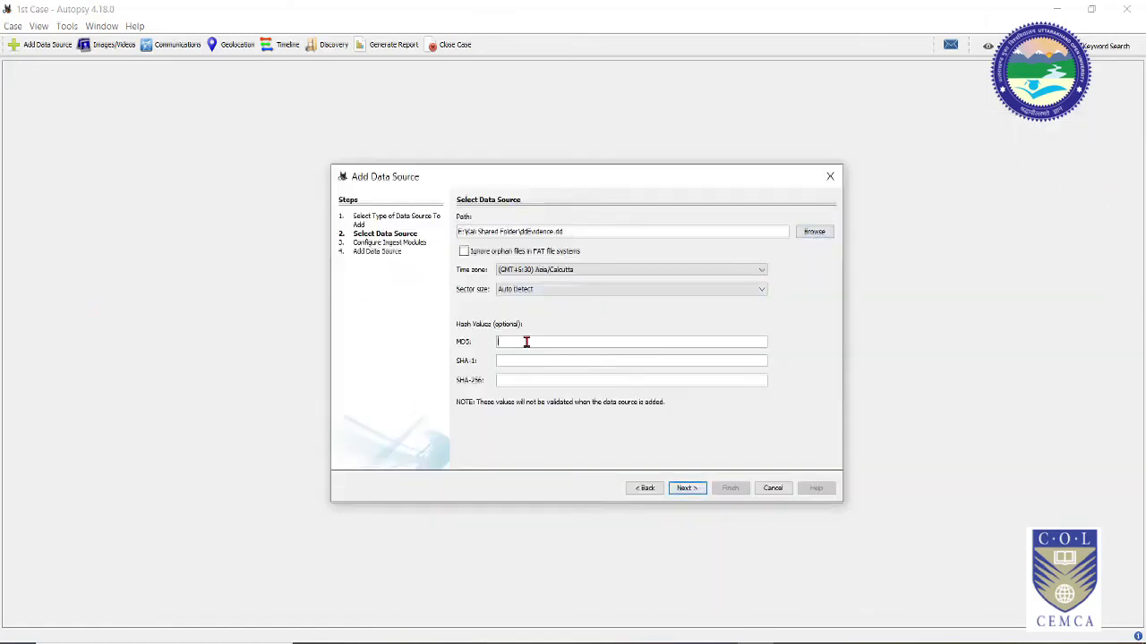
key(ctrl+v)
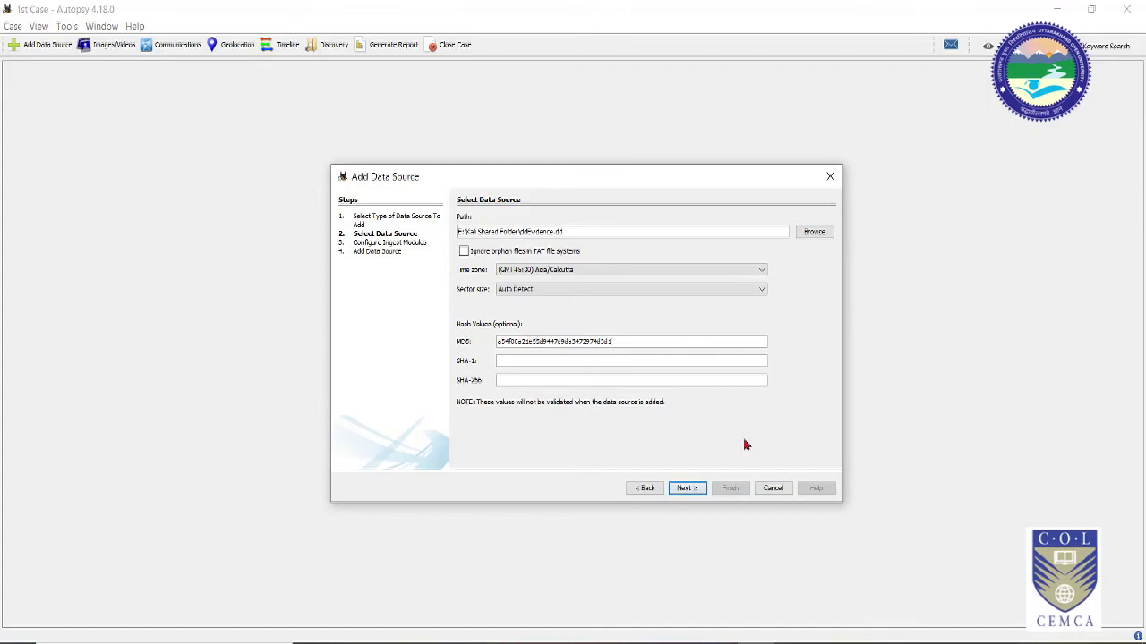
click(693, 489)
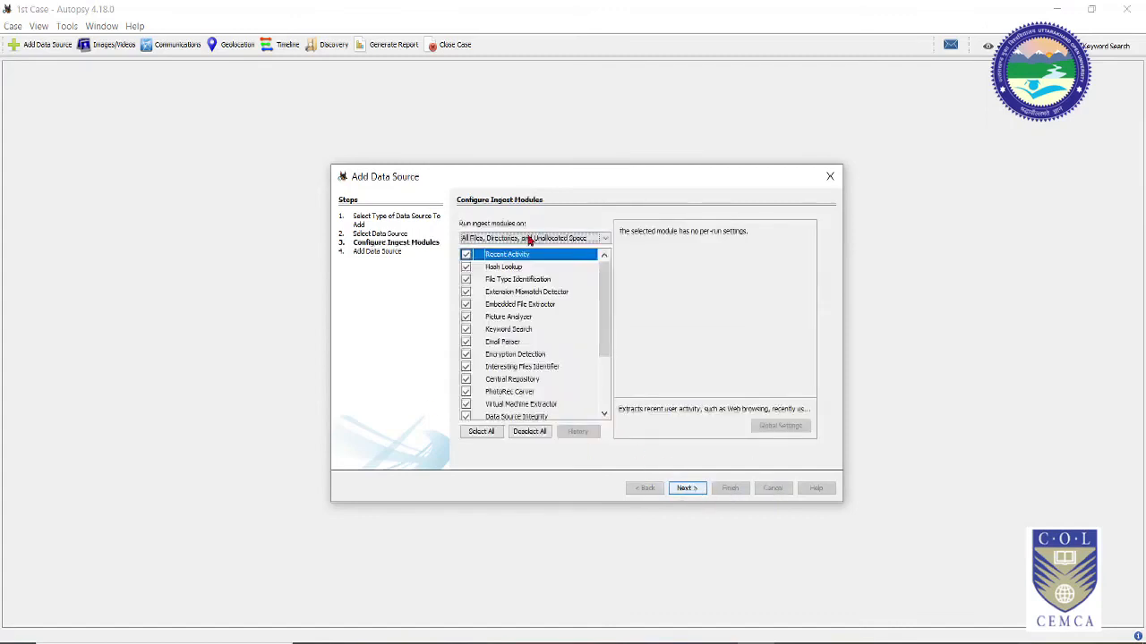
Step: Scroll through the ingest module list, keep every module checked, and finish adding ddEvidence.dd
drag(603, 310, 605, 277)
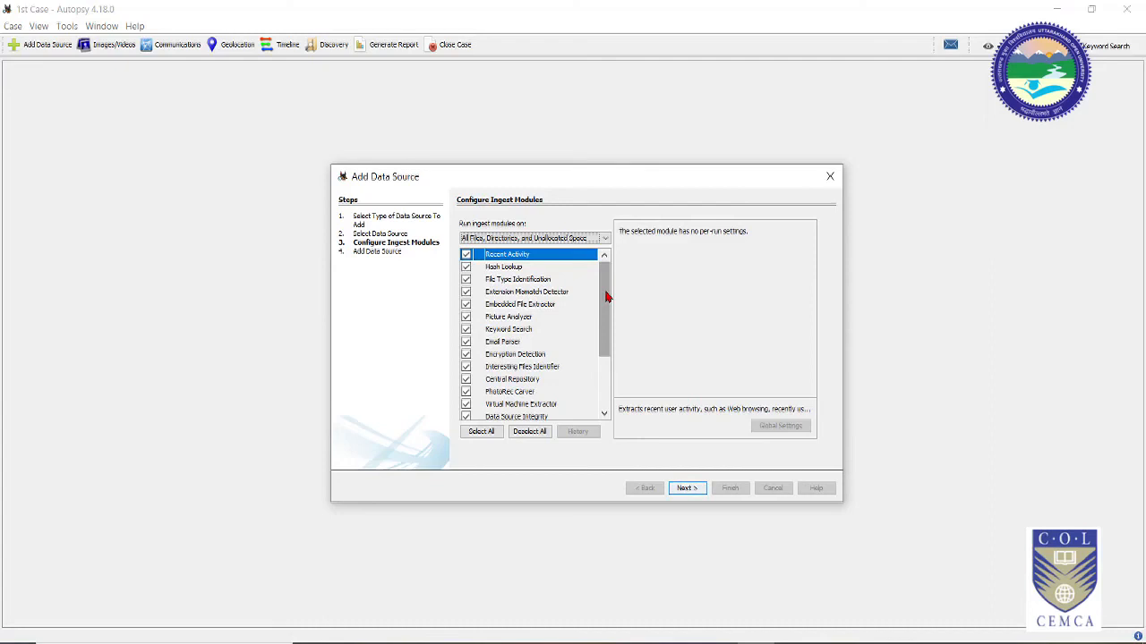
mouse_move(605, 297)
mouse_down()
mouse_move(605, 381)
mouse_move(595, 289)
mouse_up()
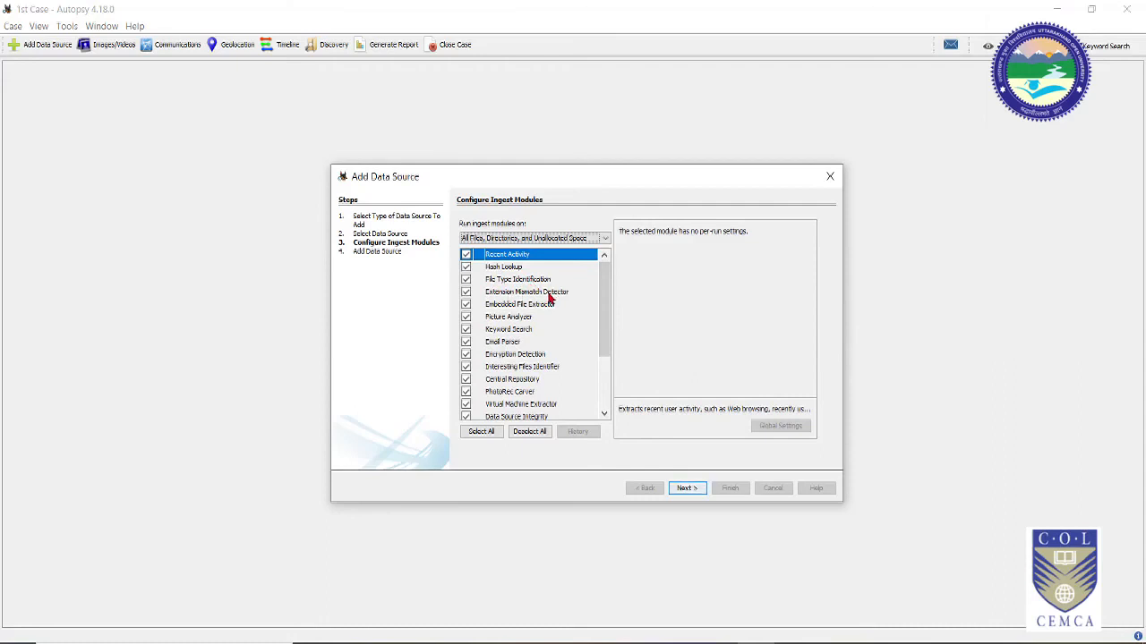
drag(606, 335, 606, 392)
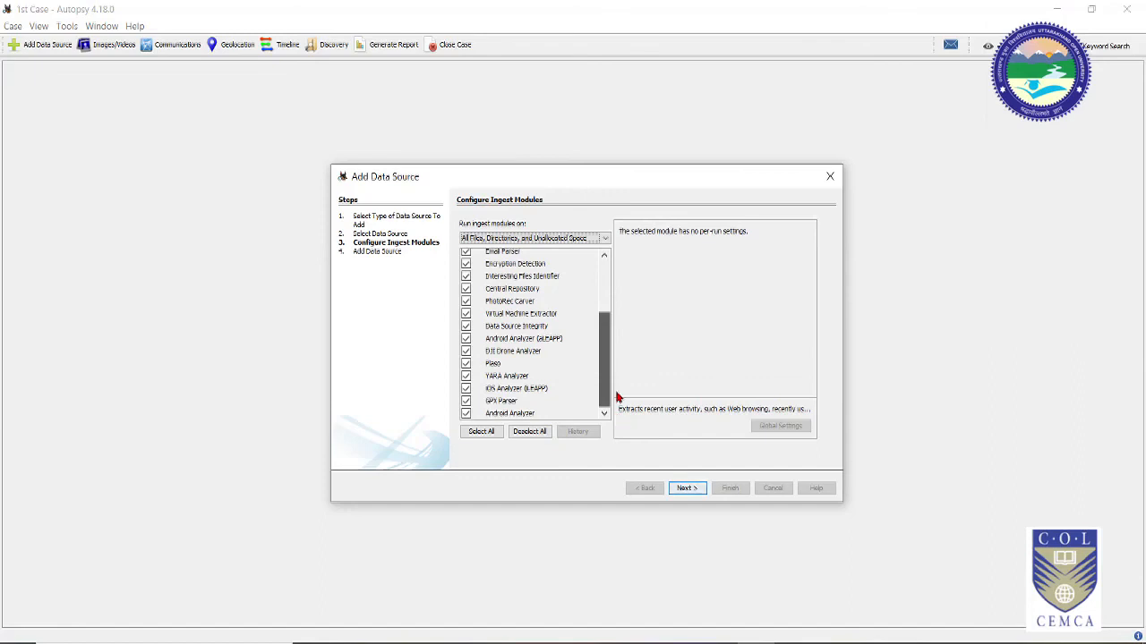
drag(616, 397, 616, 396)
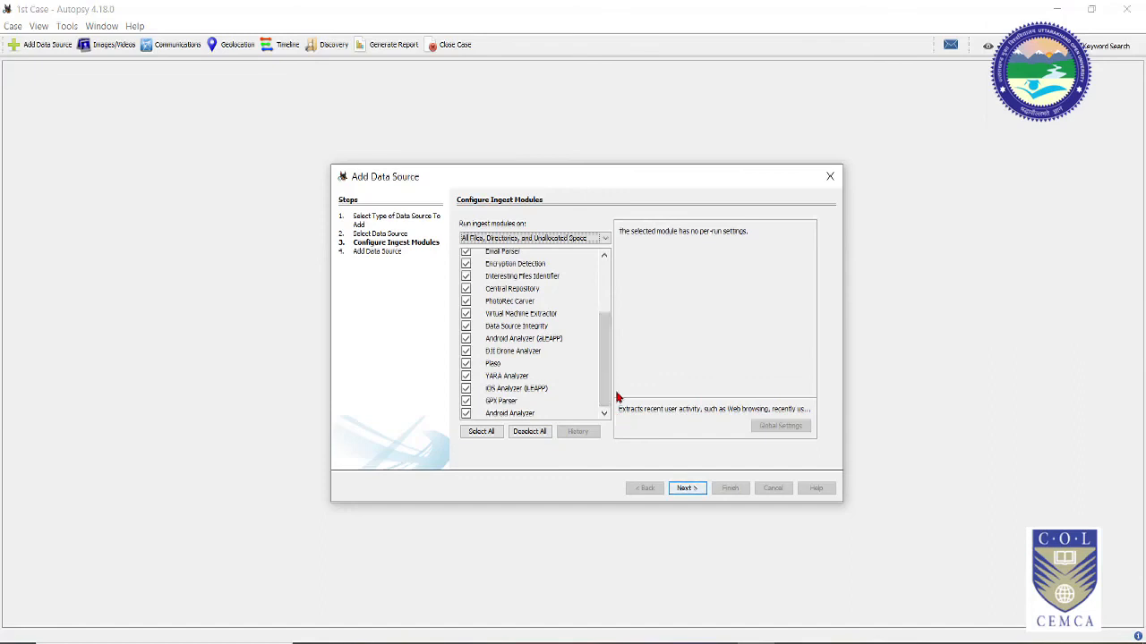
drag(603, 355, 618, 273)
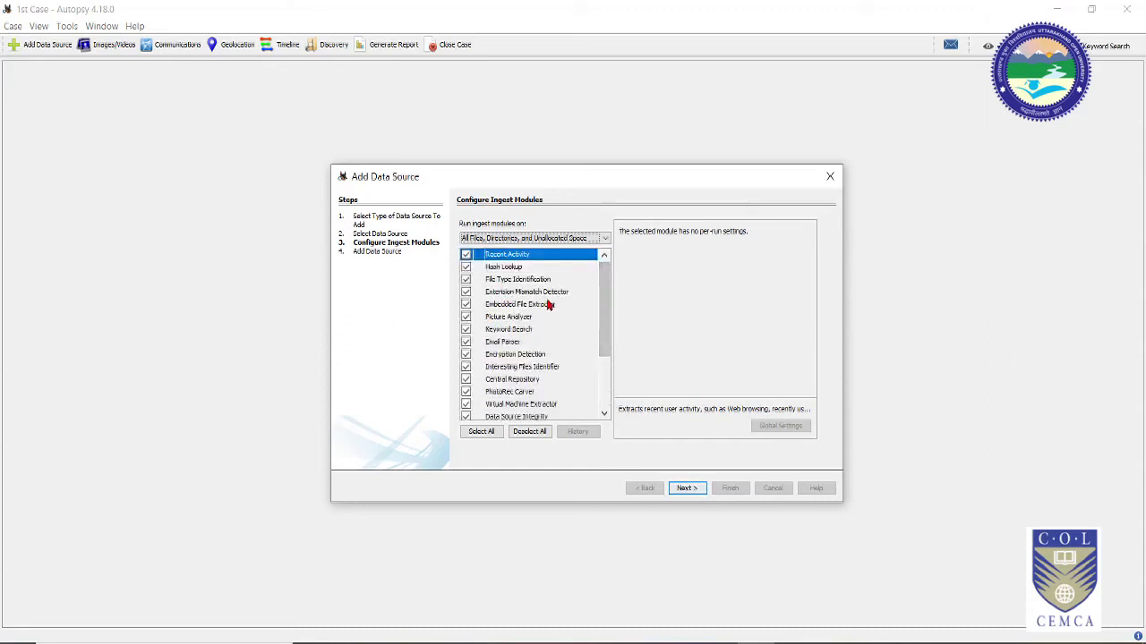
mouse_move(606, 313)
mouse_down()
mouse_move(612, 409)
mouse_move(612, 299)
mouse_up()
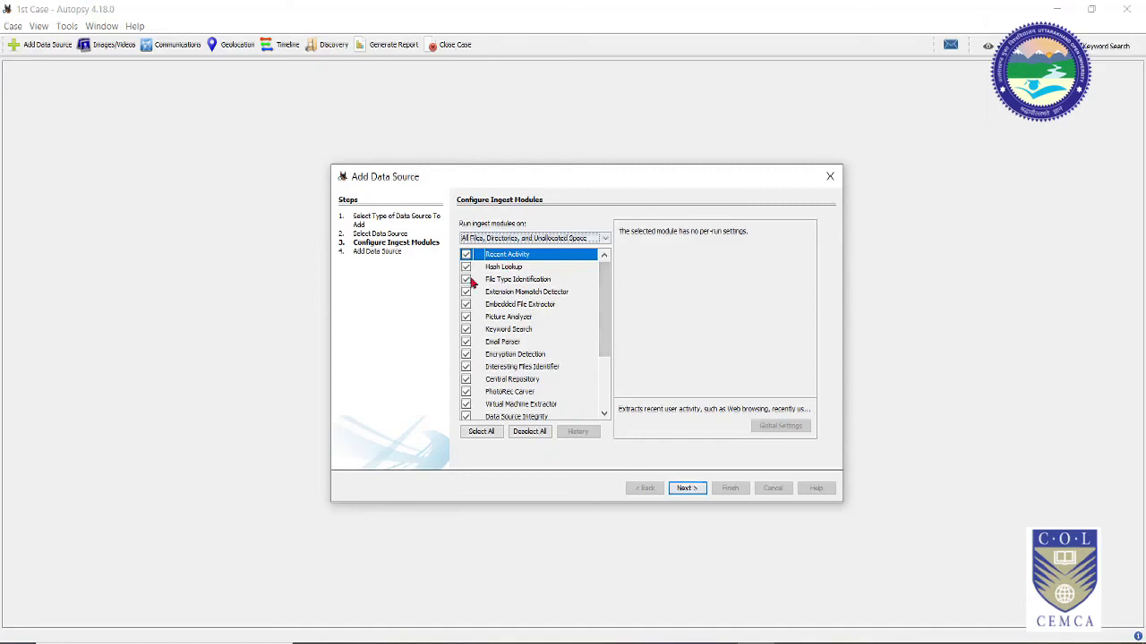
click(687, 492)
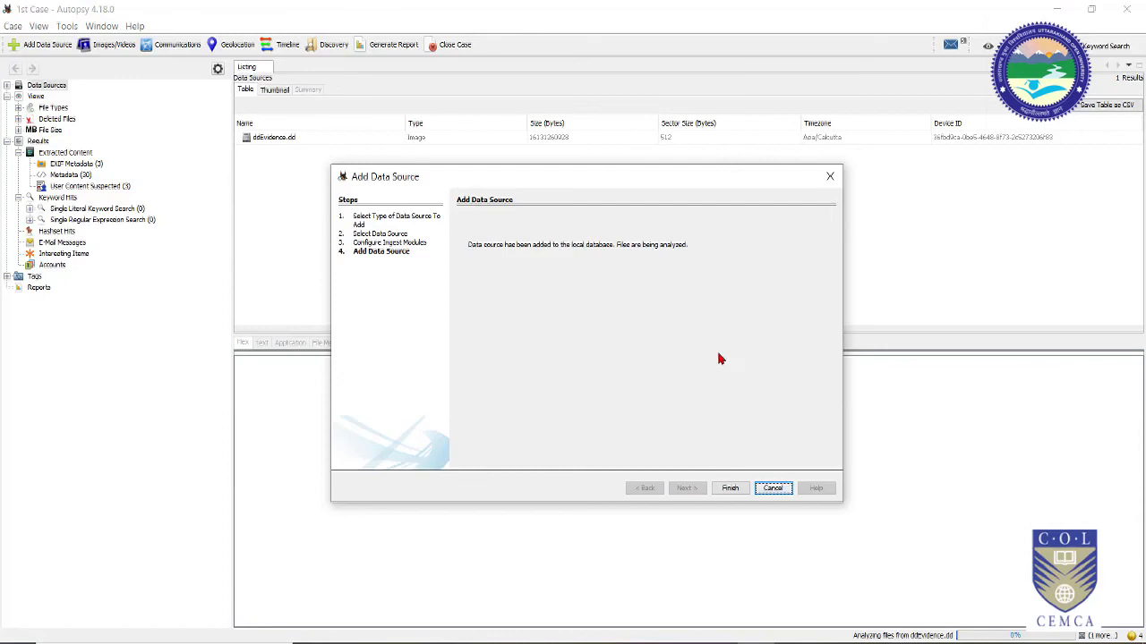
click(730, 489)
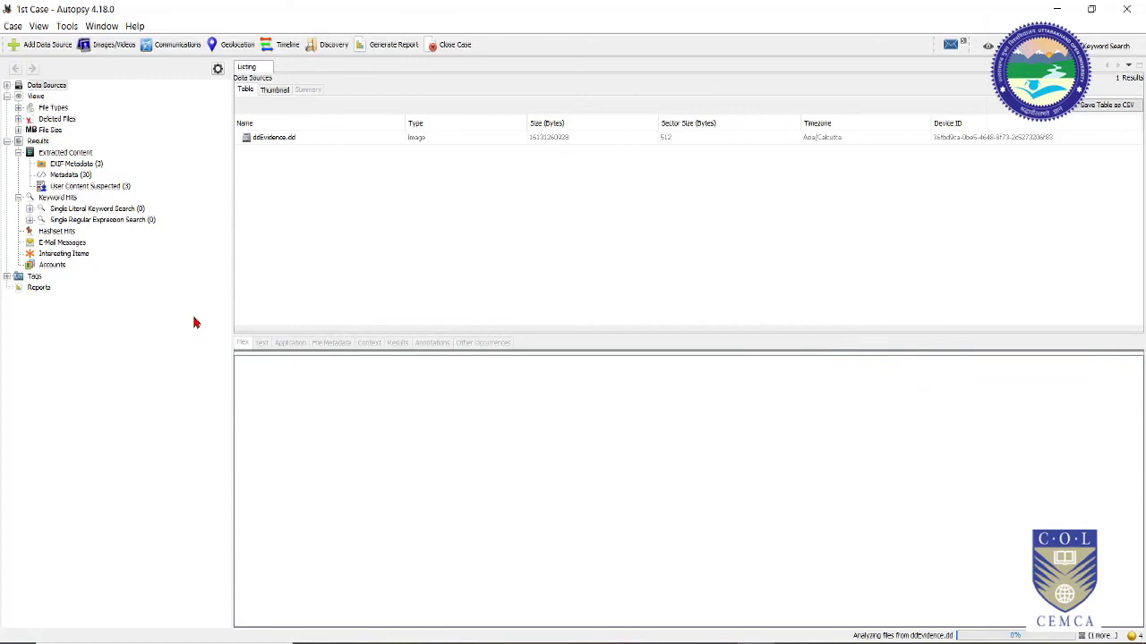
Step: Select the ddEvidence.dd data source and expand Views > File Types > By Extension
click(305, 141)
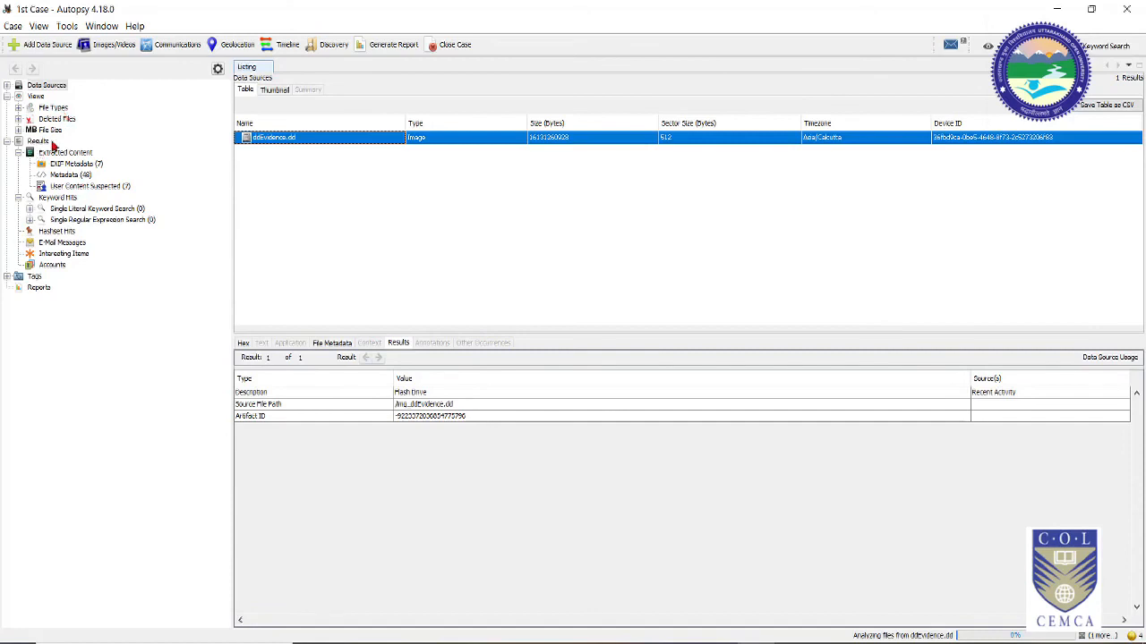
click(18, 108)
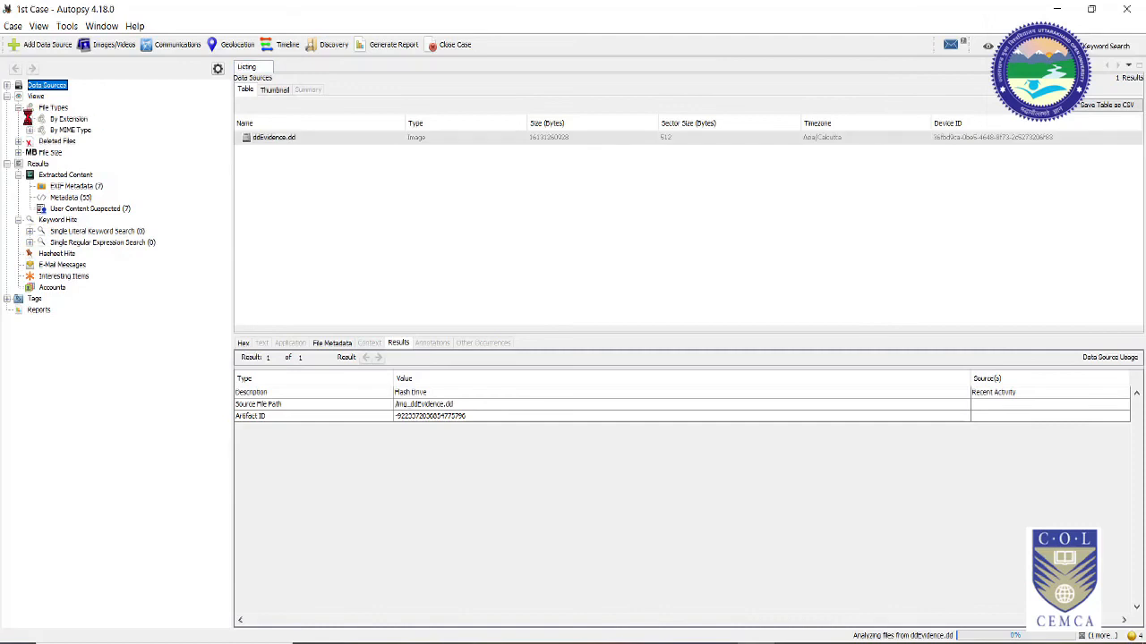
click(29, 119)
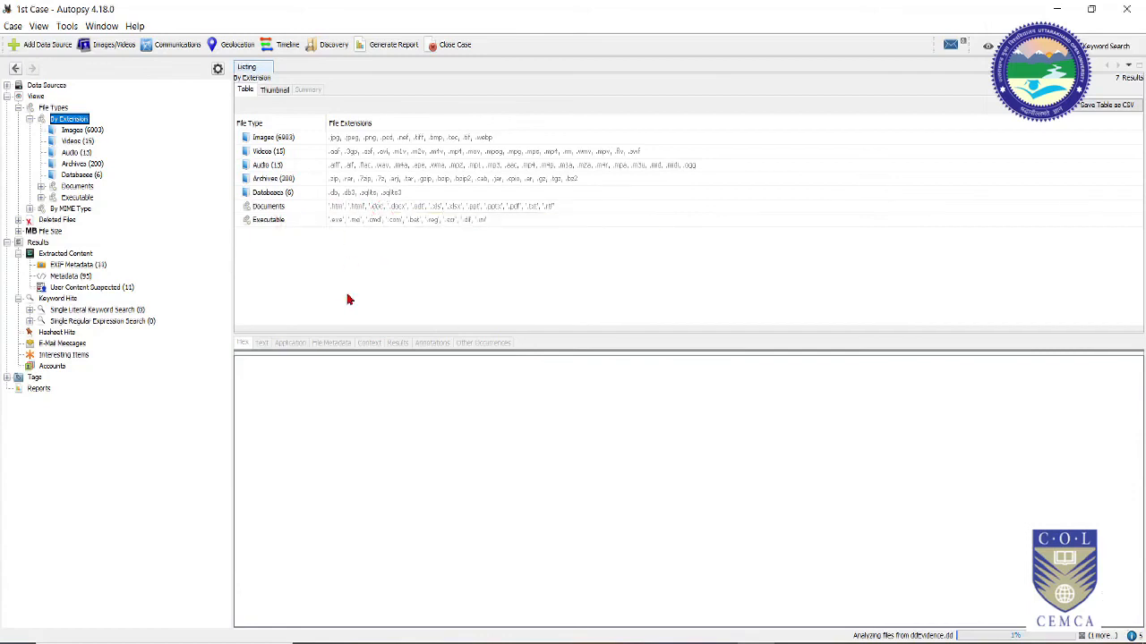
Step: Expand Documents to see its subtypes, then list the 7080 image files such as FDP BILL COPY.jpg
click(41, 186)
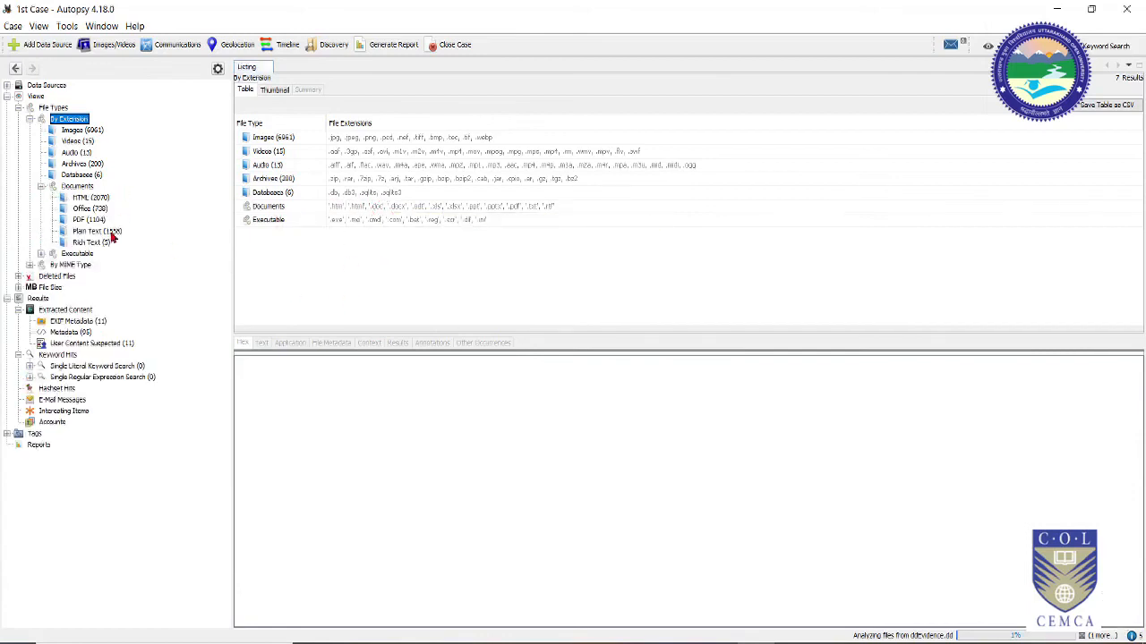
double_click(262, 210)
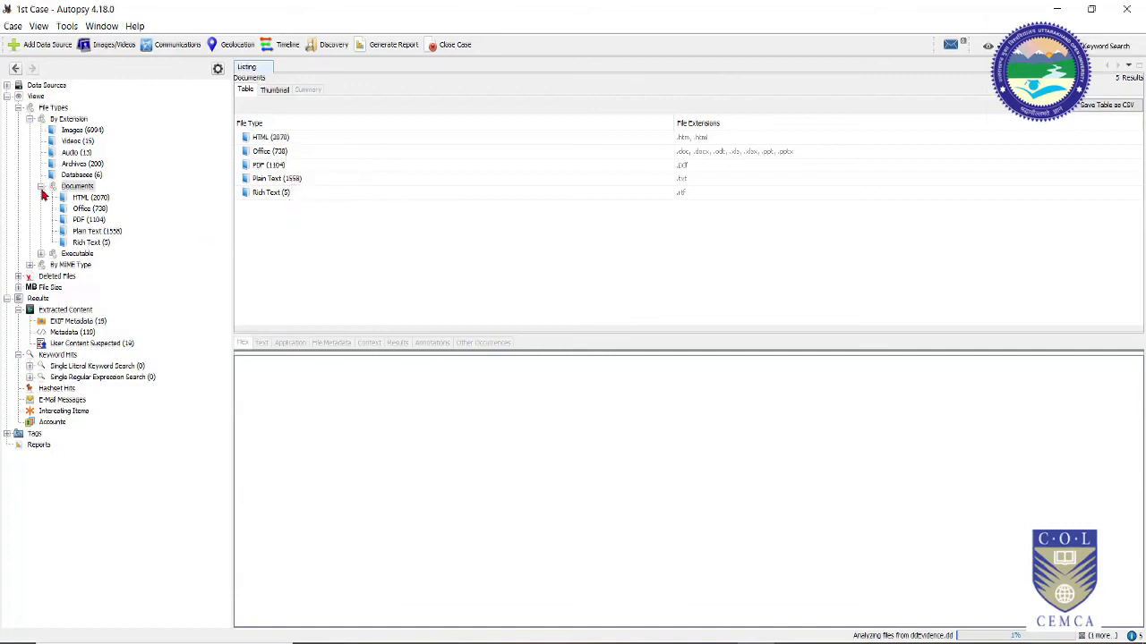
click(93, 131)
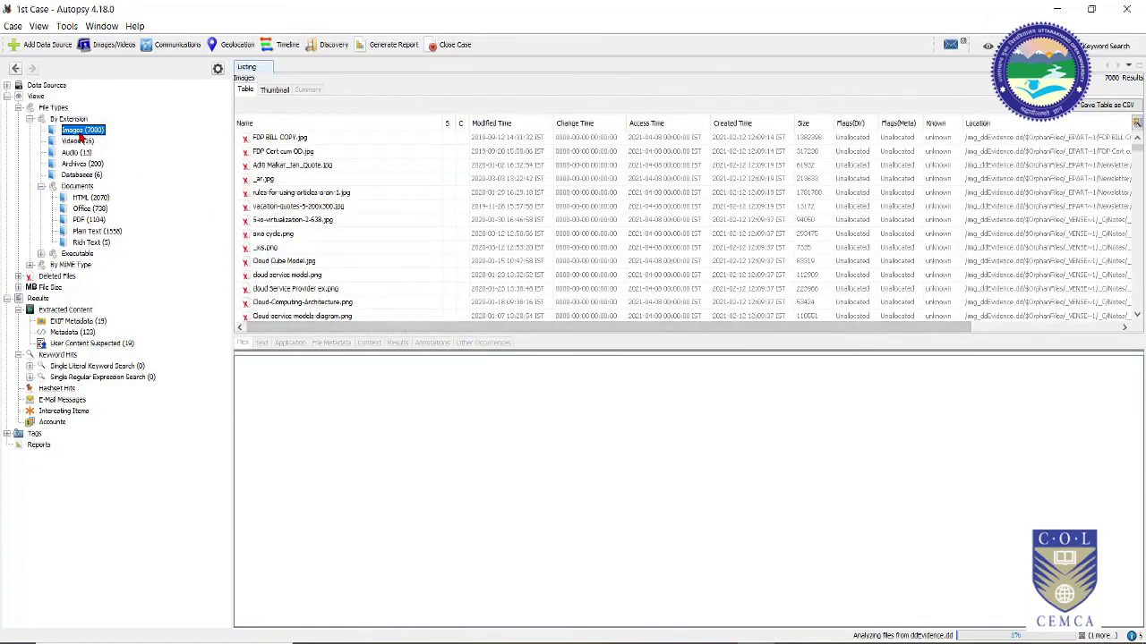
scroll(320, 276, down, 7)
scroll(315, 277, down, 10)
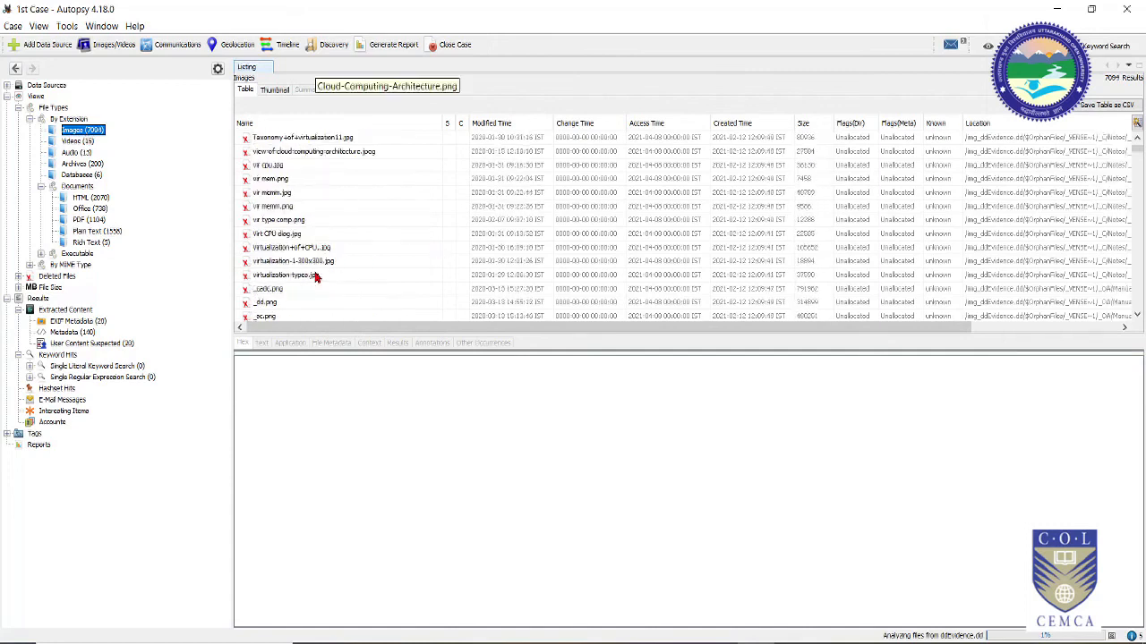
scroll(315, 278, down, 5)
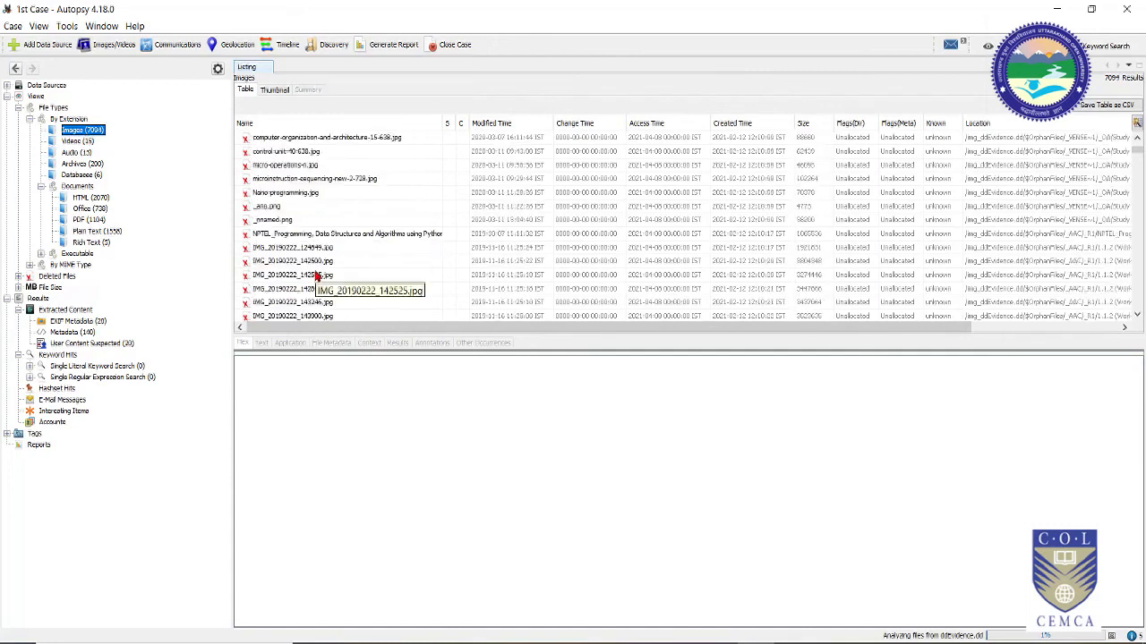
click(289, 276)
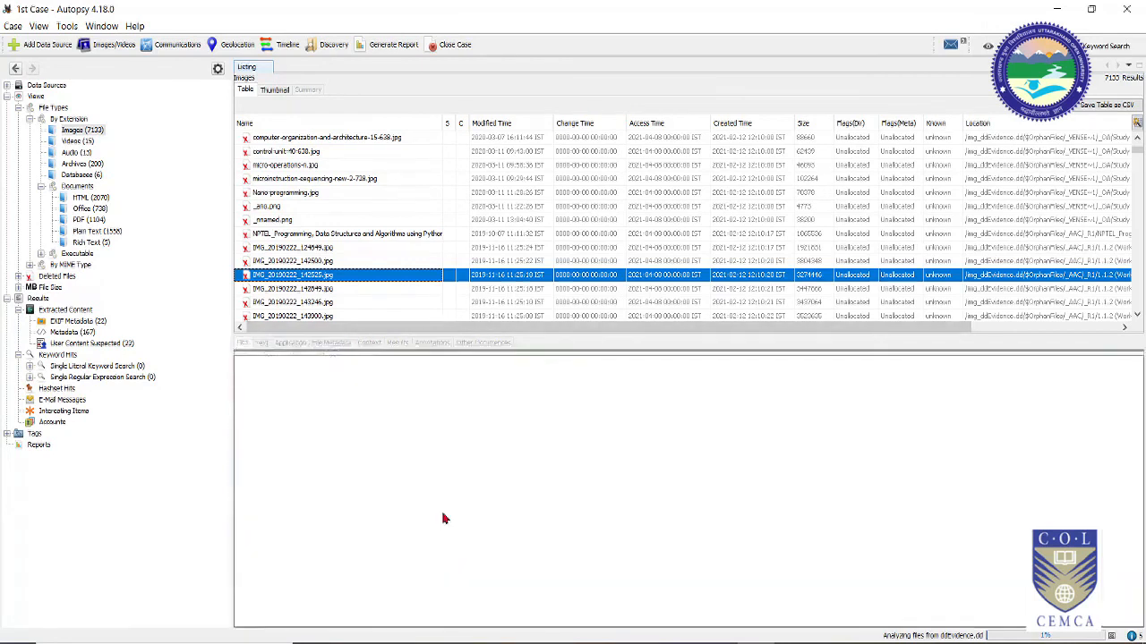
scroll(295, 273, down, 8)
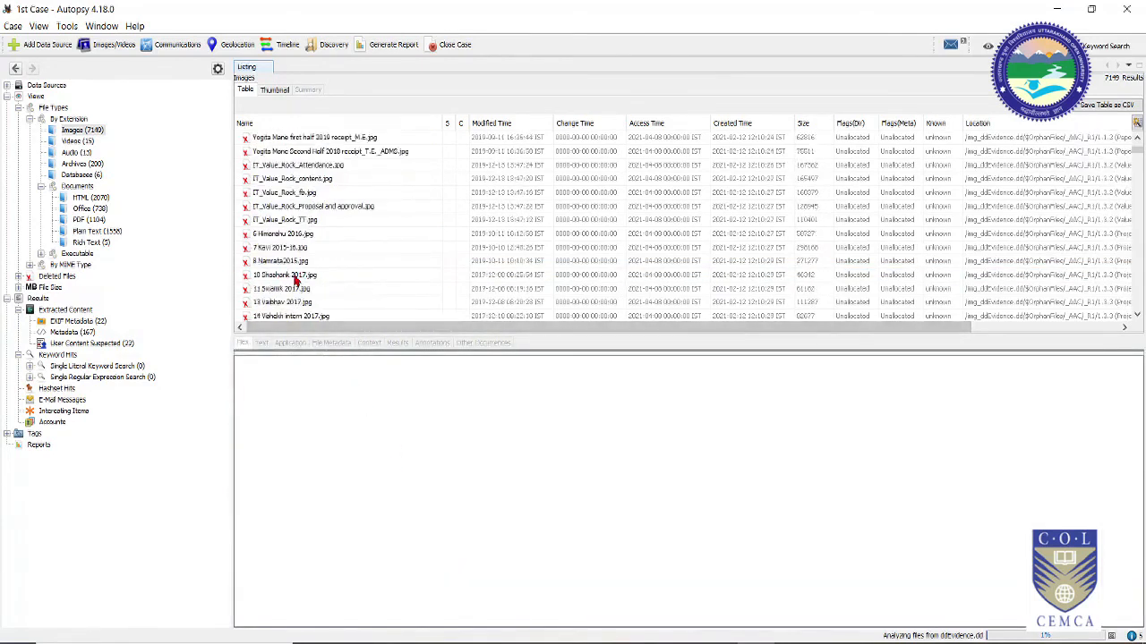
scroll(278, 305, down, 15)
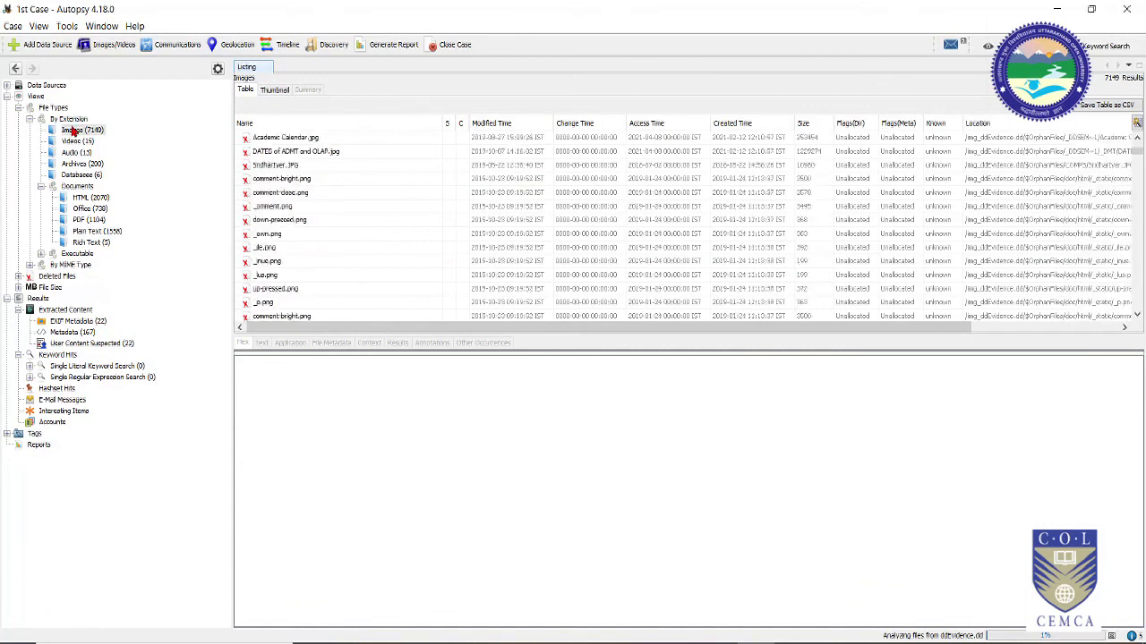
scroll(323, 314, down, 10)
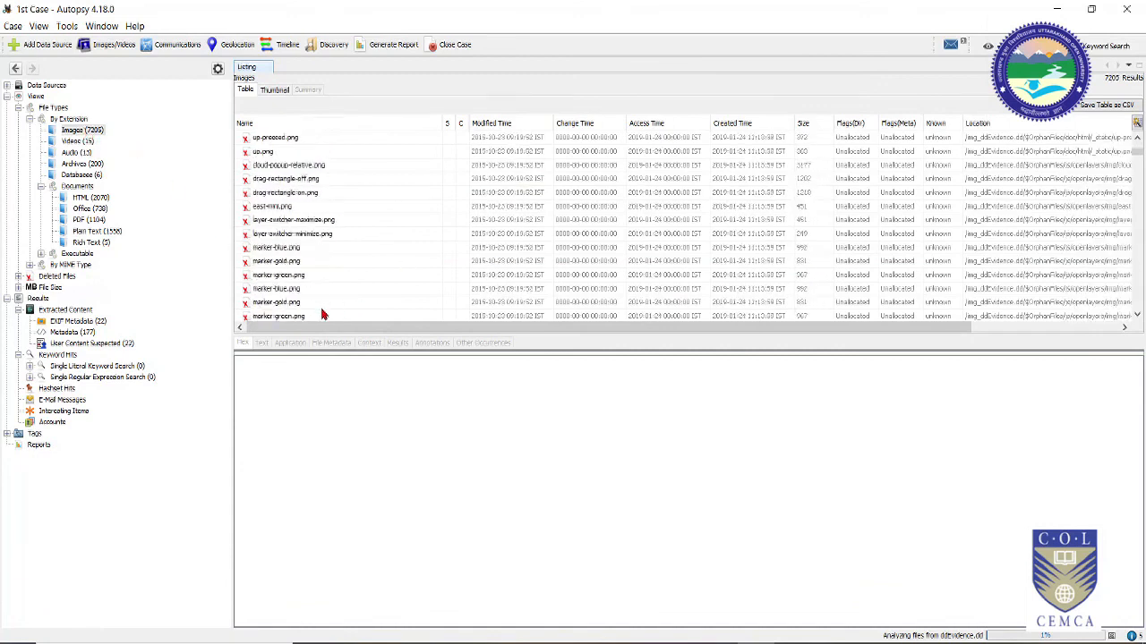
scroll(323, 315, up, 2)
click(304, 275)
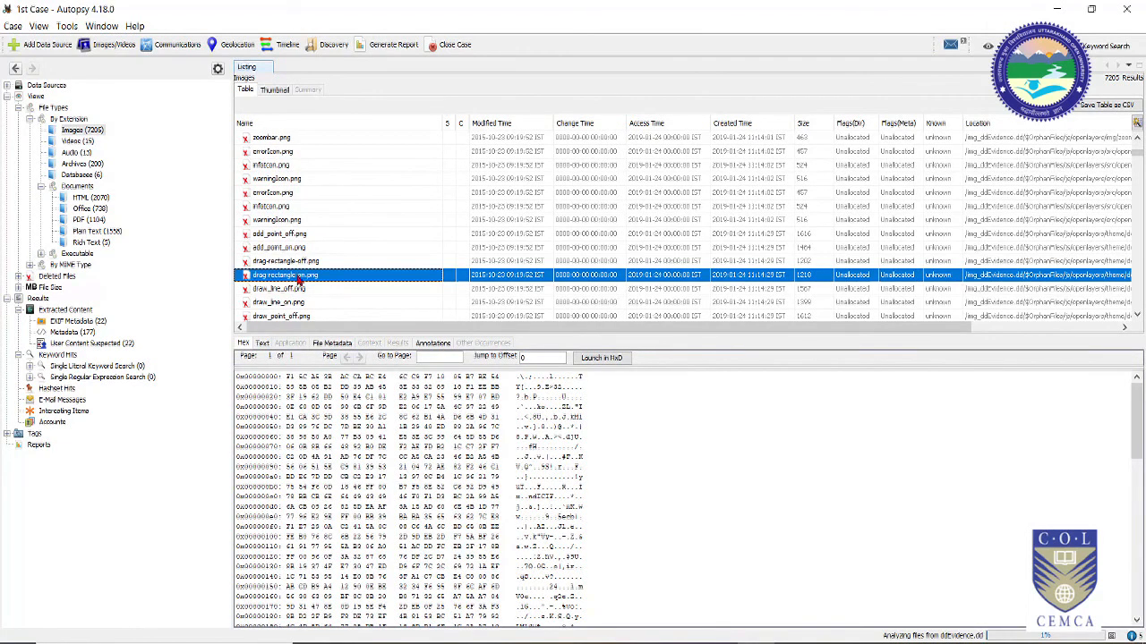
click(265, 277)
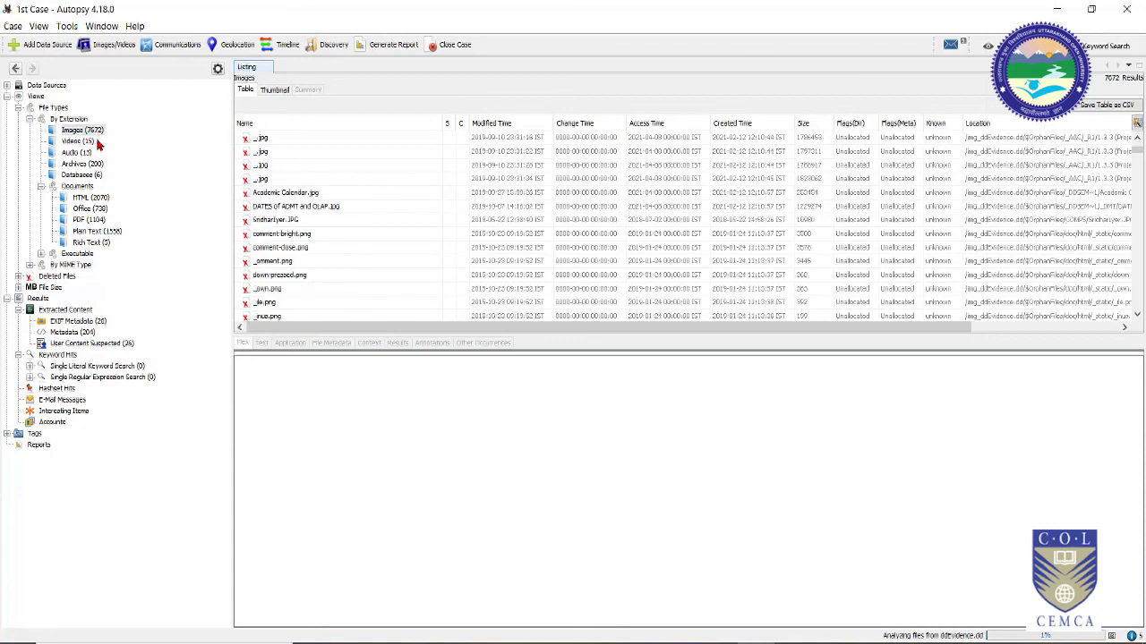
scroll(264, 239, up, 16)
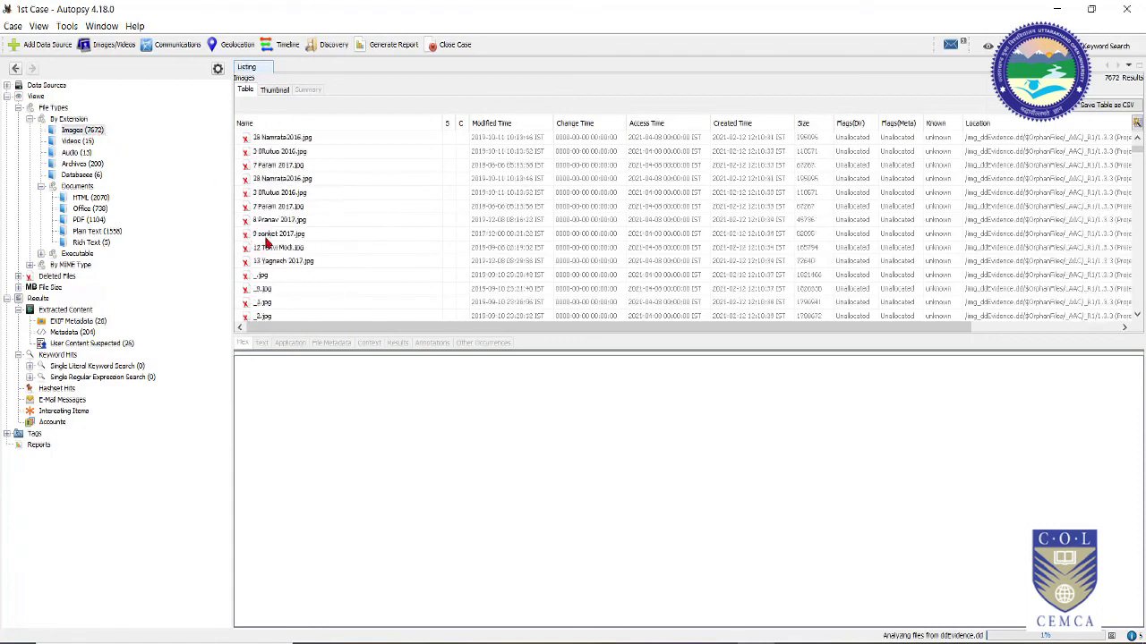
scroll(267, 241, up, 5)
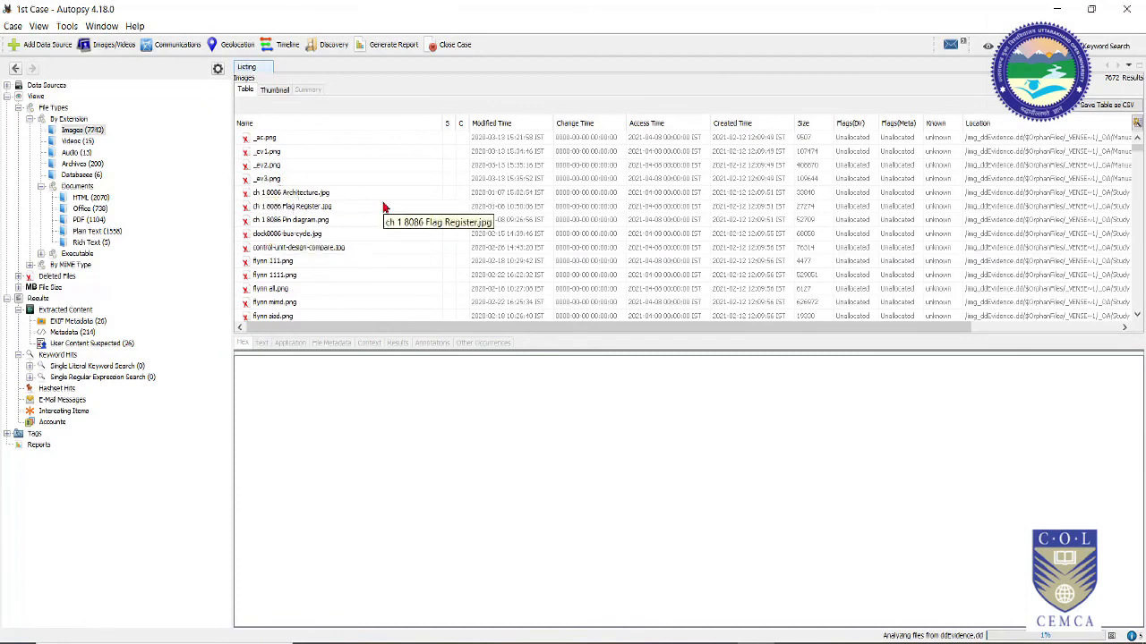
Step: List the 15 video and 6 database files, then show the By Extension summary and Deleted Files
click(86, 142)
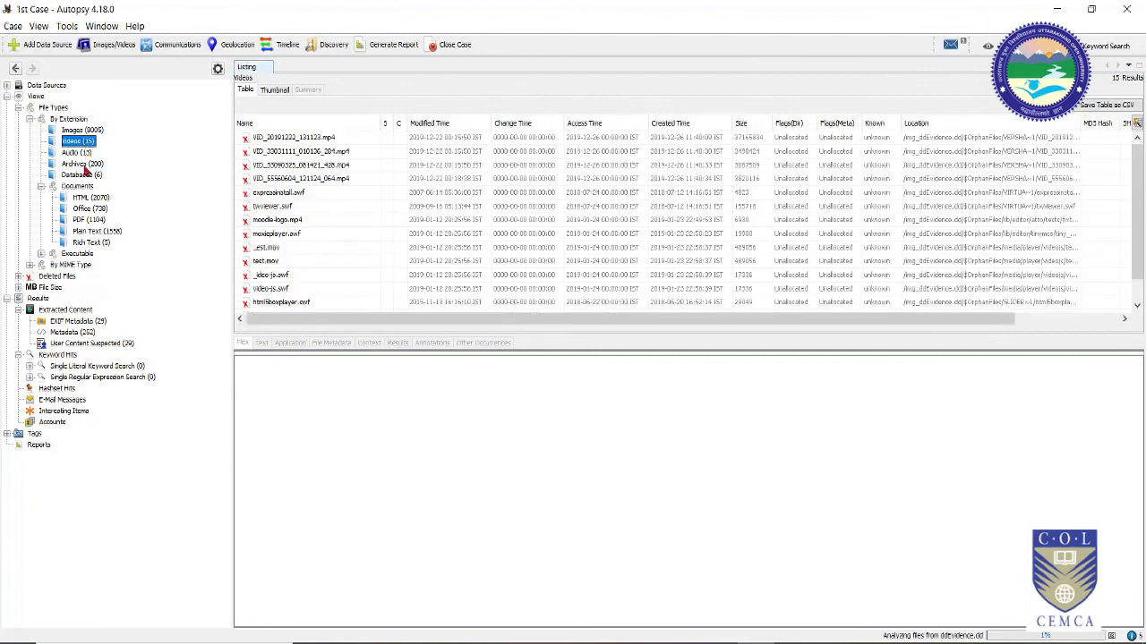
click(88, 177)
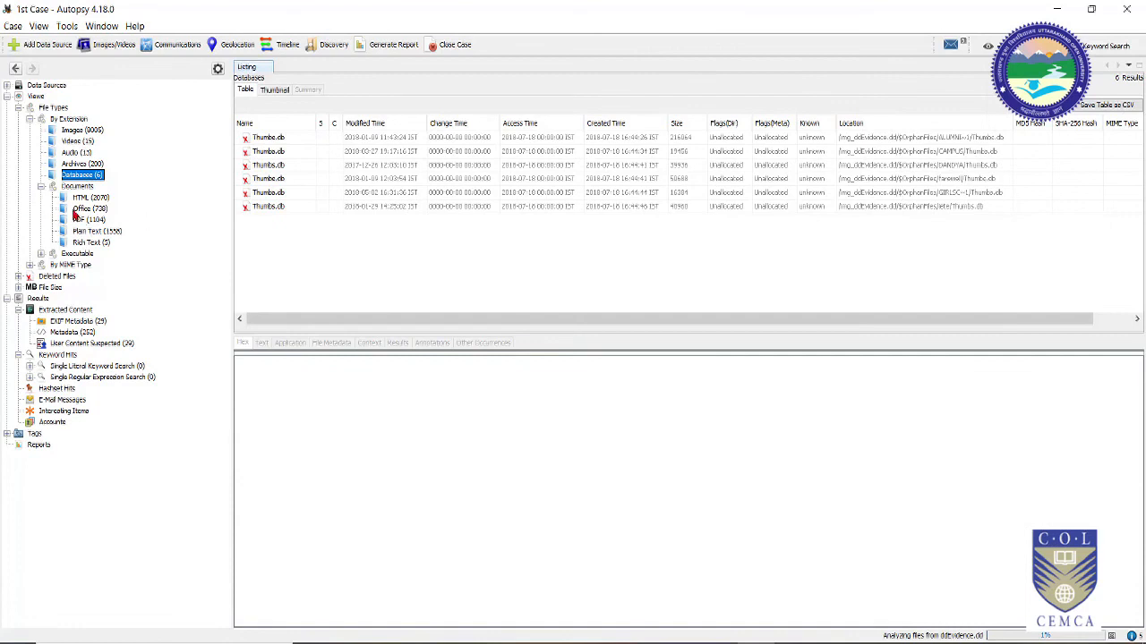
click(30, 120)
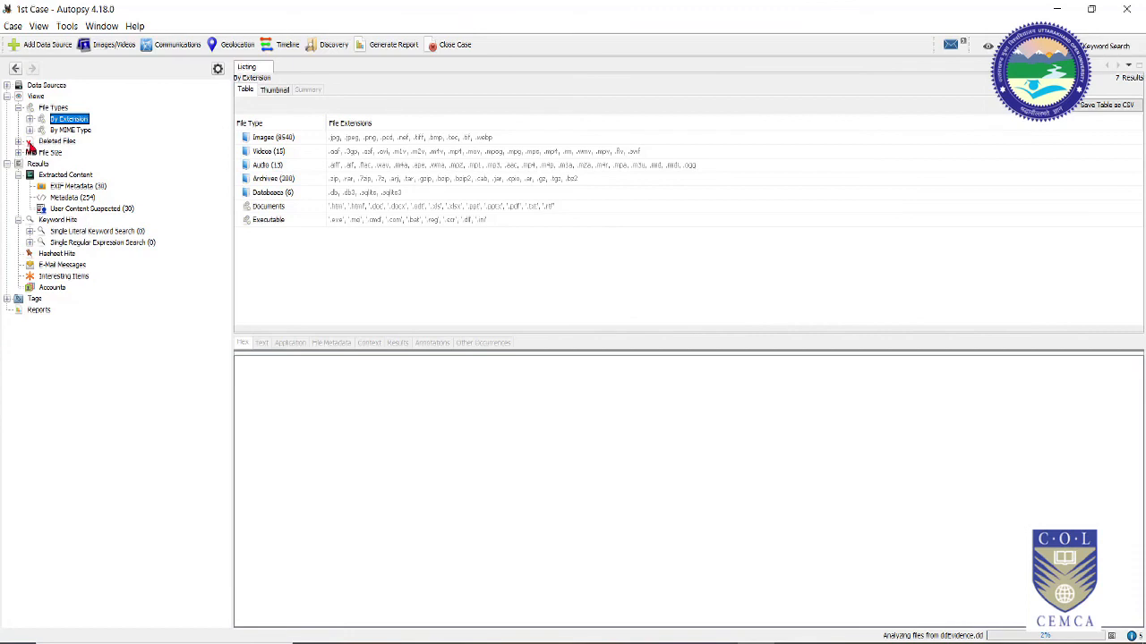
click(49, 144)
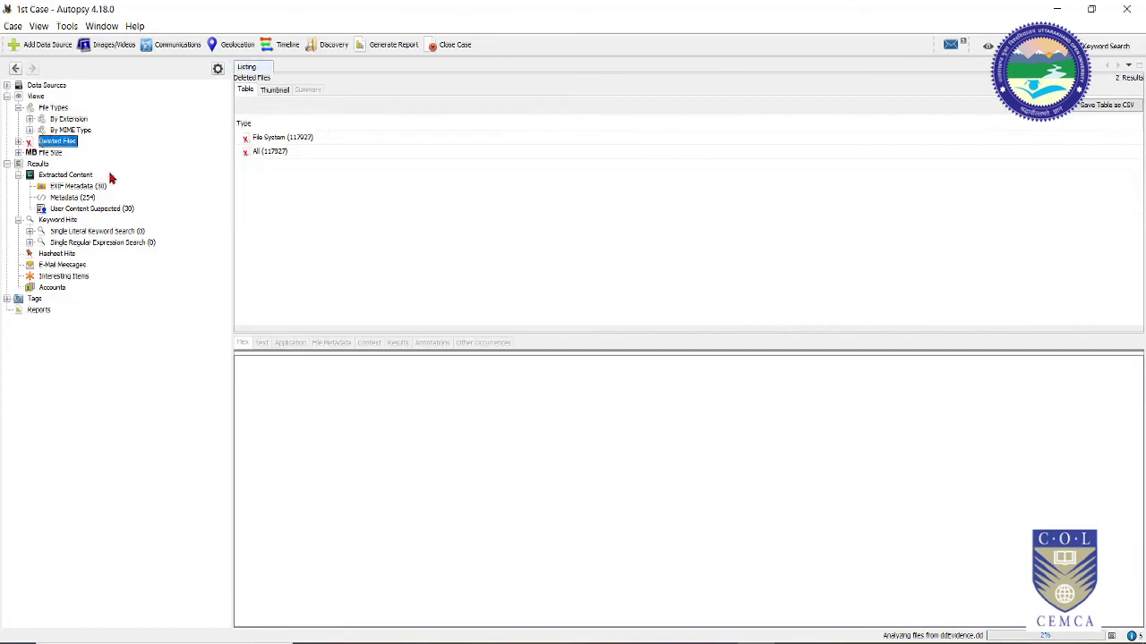
Step: List the deleted File System files, then view files grouped by File Size
double_click(266, 139)
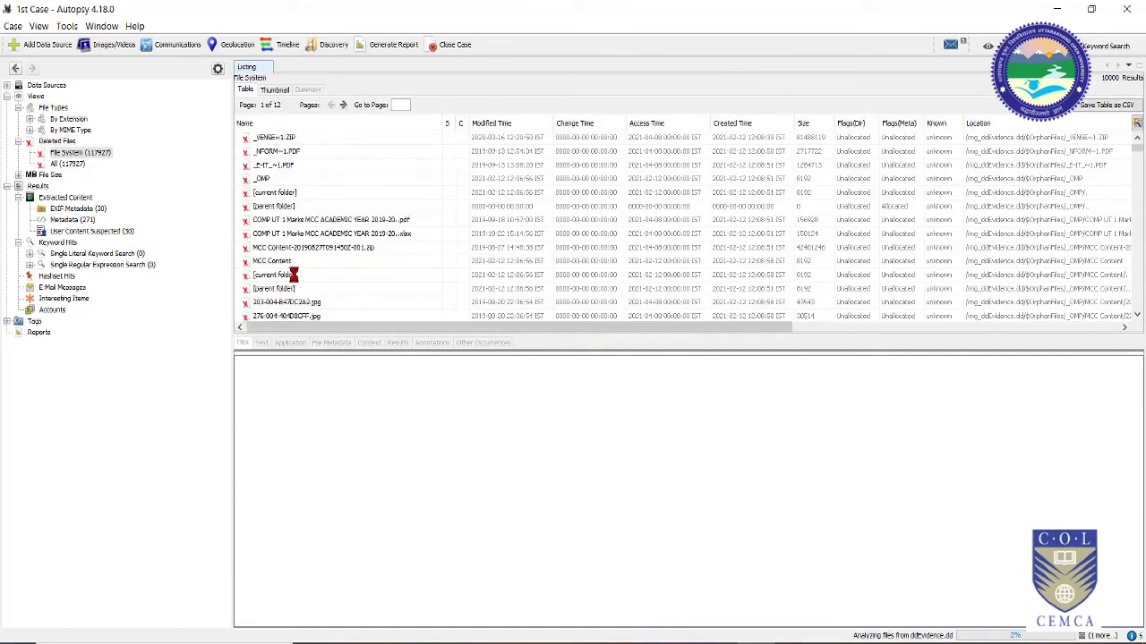
click(51, 175)
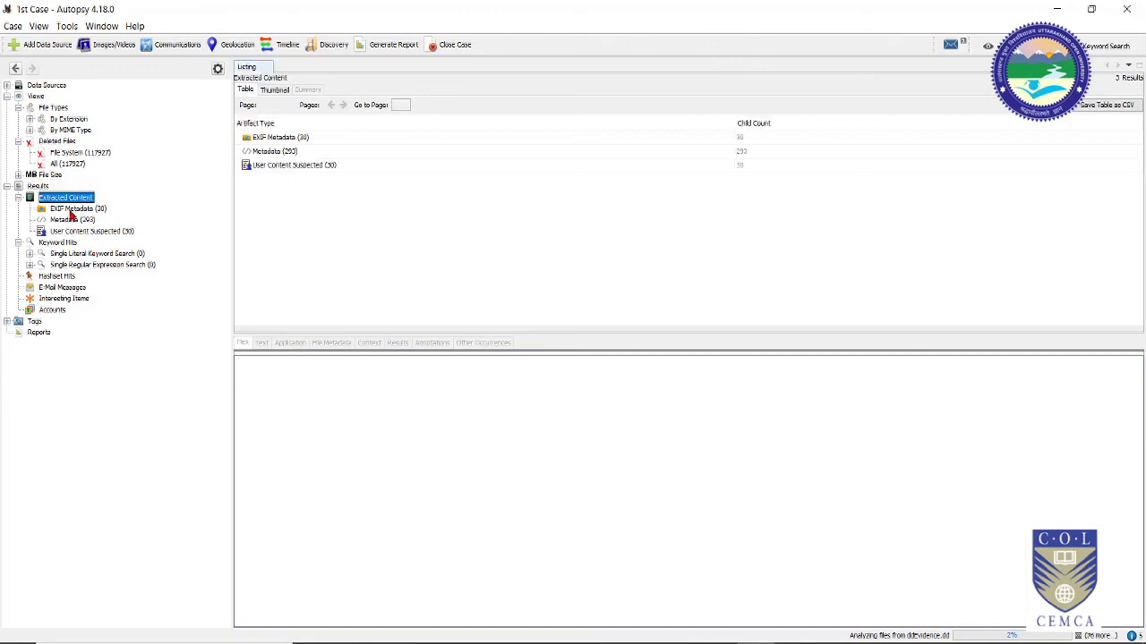
Step: List EXIF Metadata results and preview IMG_20190717_163516.jpg with its location details
click(72, 210)
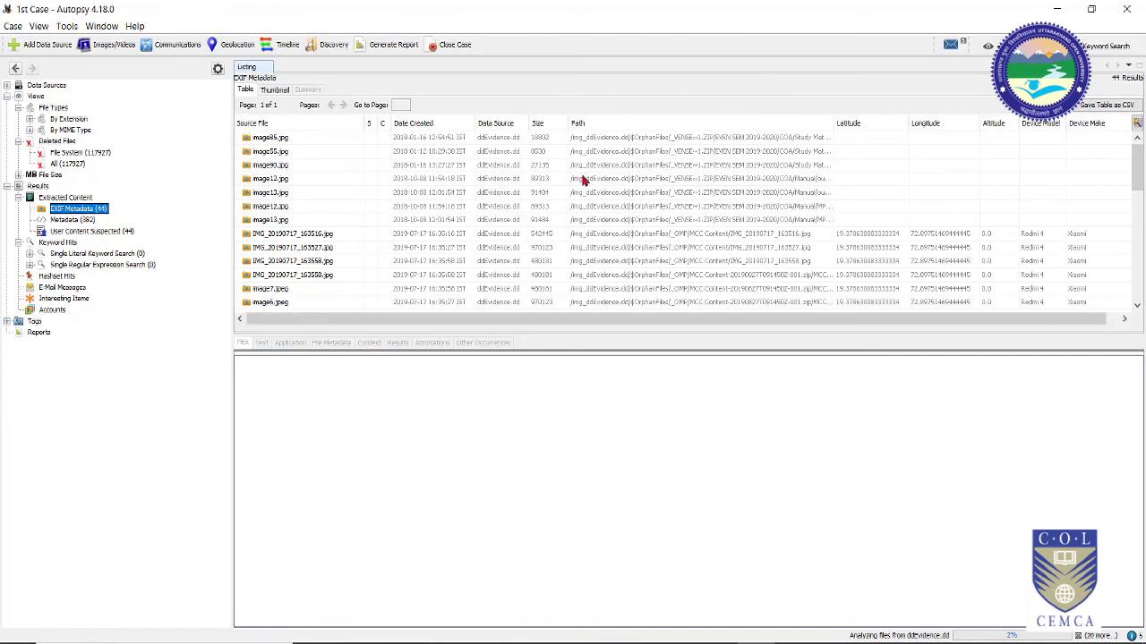
click(857, 236)
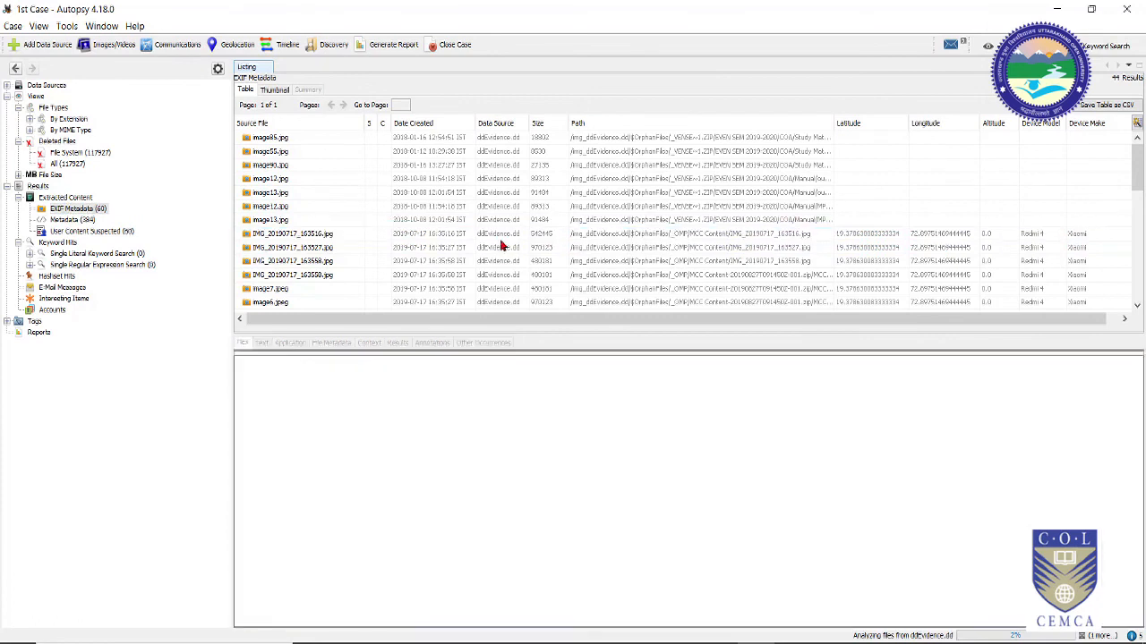
click(513, 234)
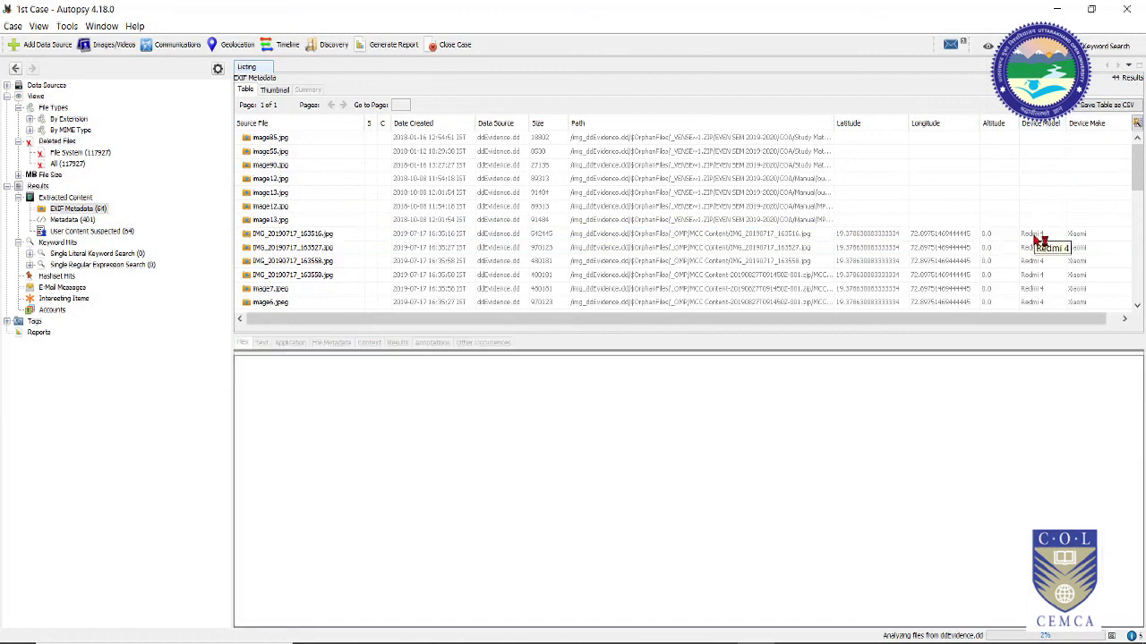
click(1006, 238)
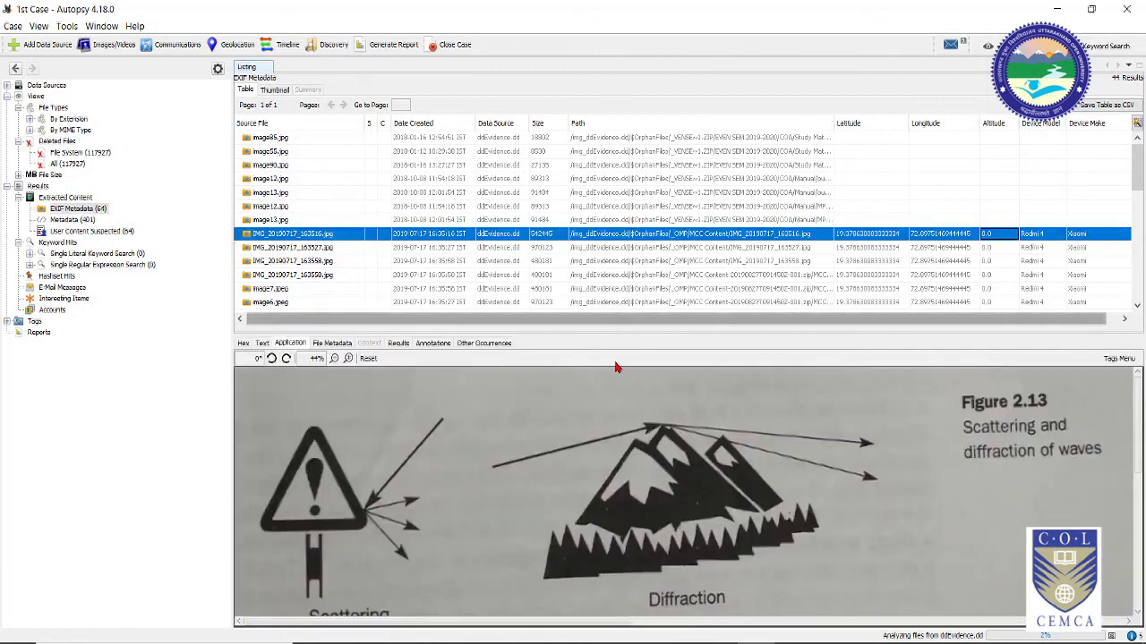
Step: Scroll the EXIF table and preview IMG_20190222_143246.jpg and image0.jpg
drag(636, 317, 647, 318)
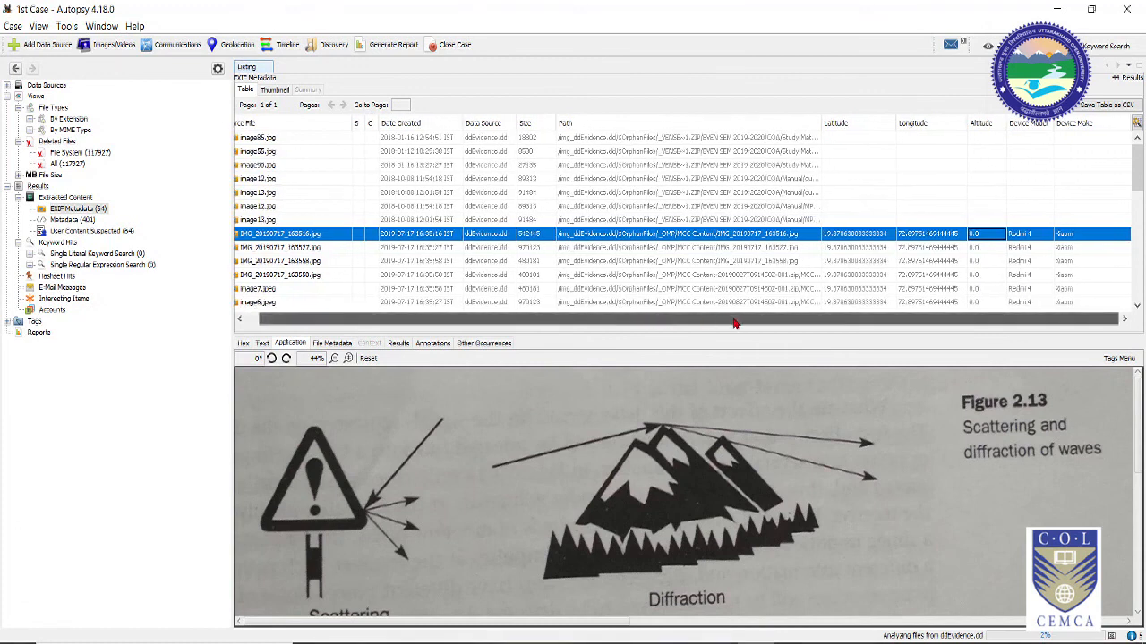
scroll(846, 303, down, 2)
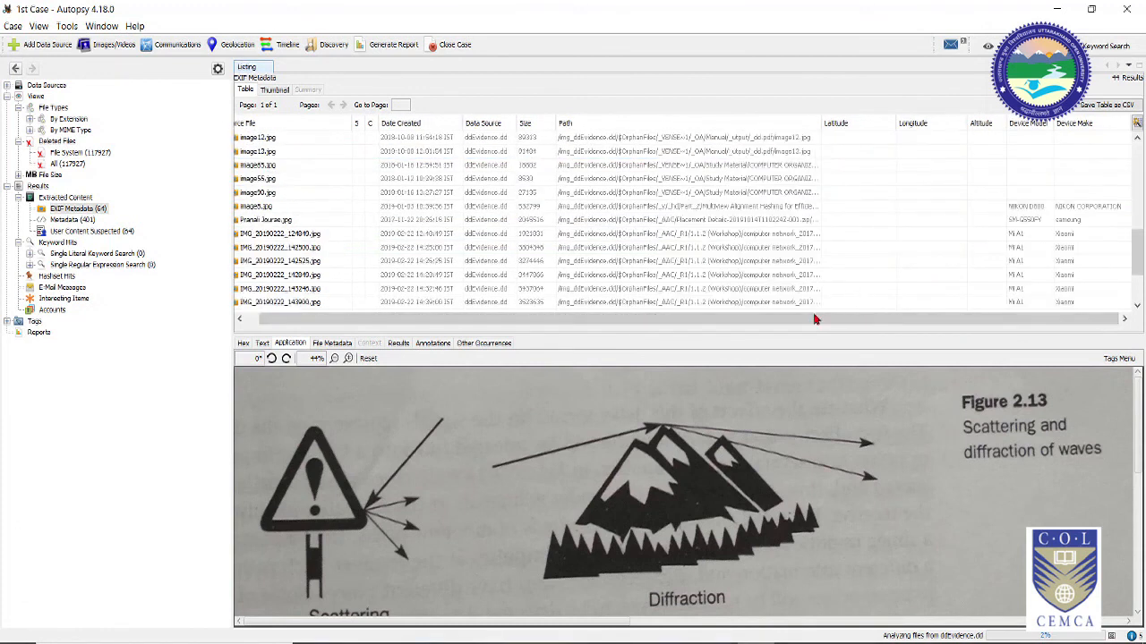
click(779, 291)
scroll(1042, 304, down, 2)
click(1044, 275)
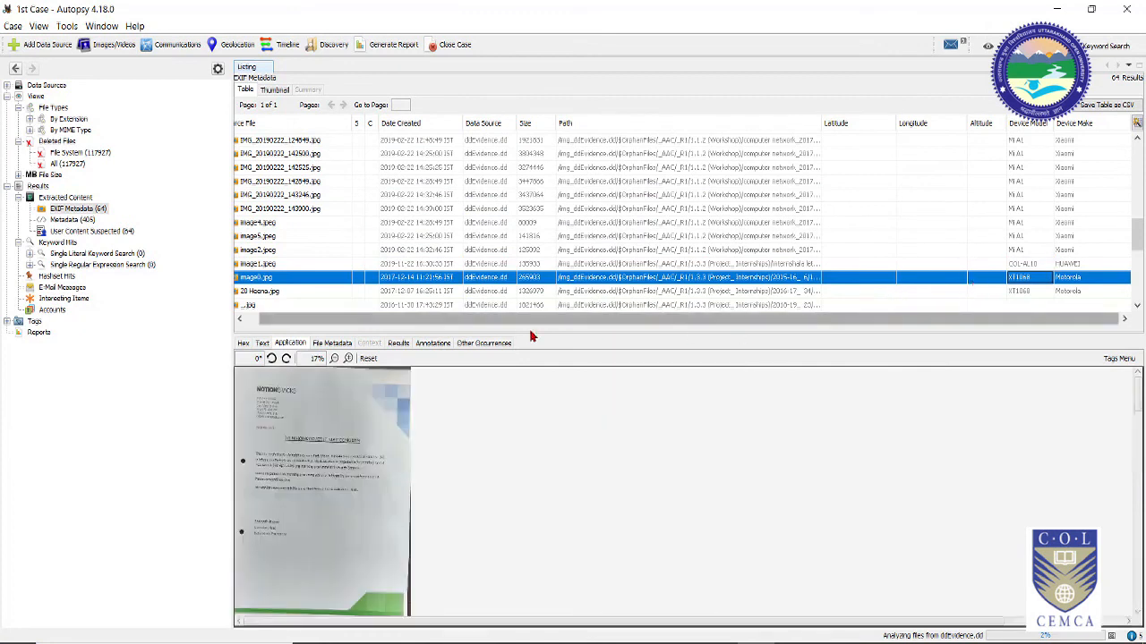
scroll(639, 301, down, 3)
drag(641, 319, 490, 320)
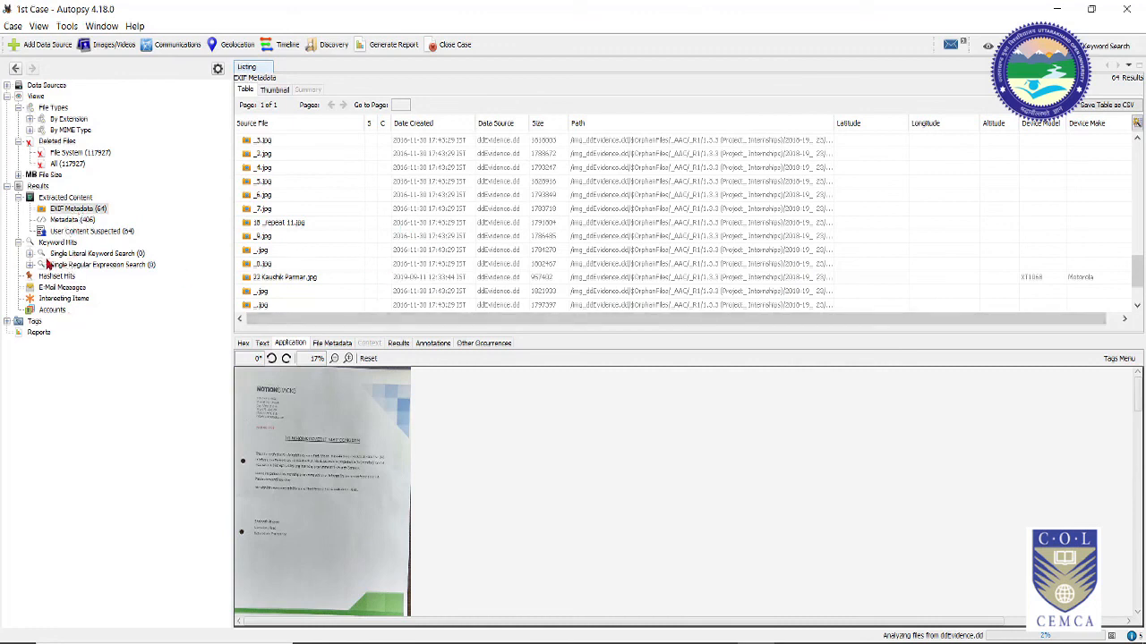
Step: Check Keyword Hits, Hashset Hits, E-Mail Messages and Accounts in turn; Accounts shows 0 results
click(70, 244)
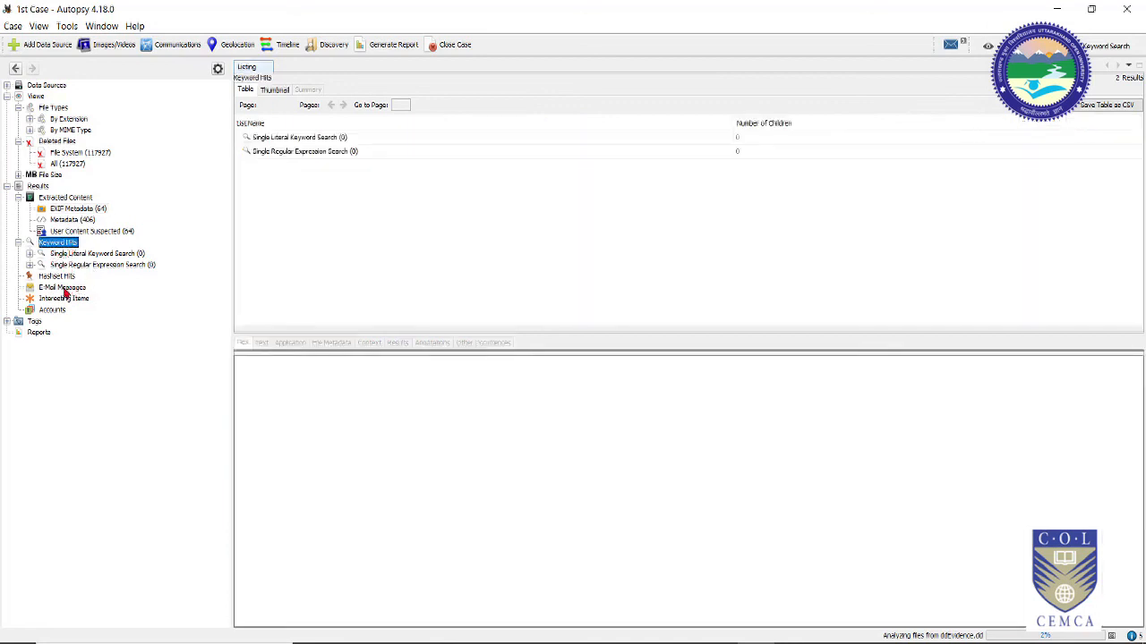
click(59, 277)
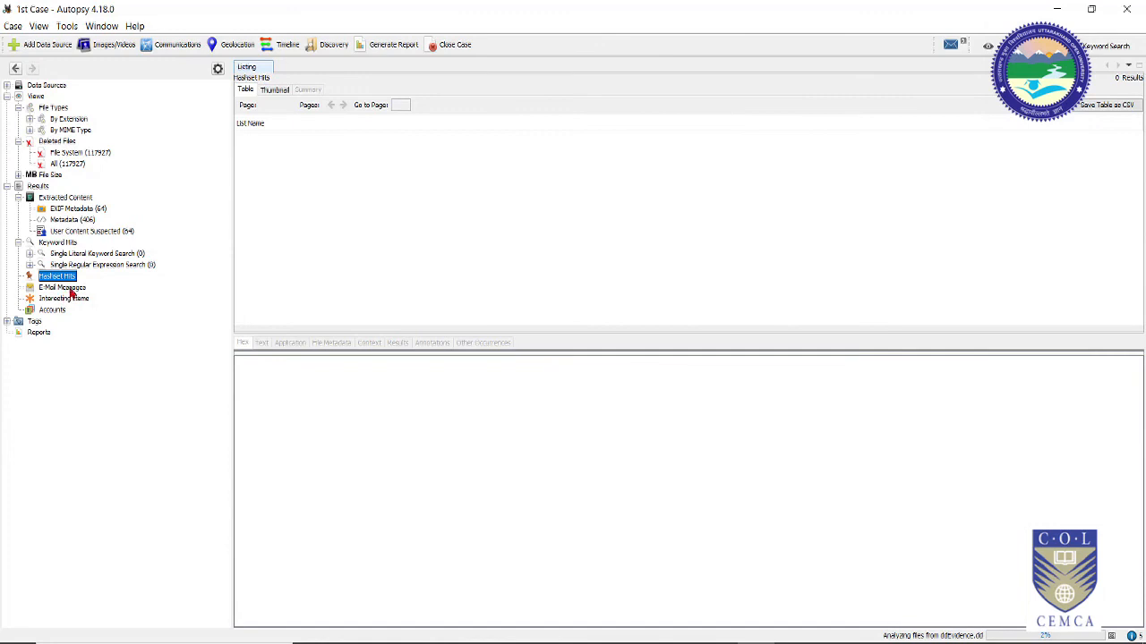
click(65, 287)
click(52, 309)
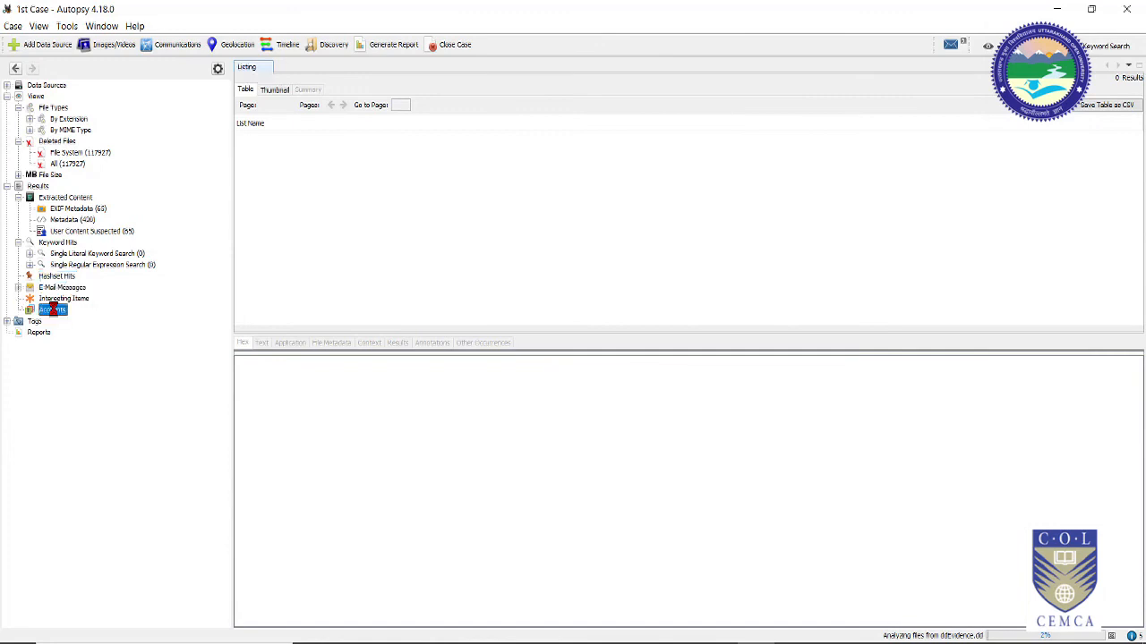